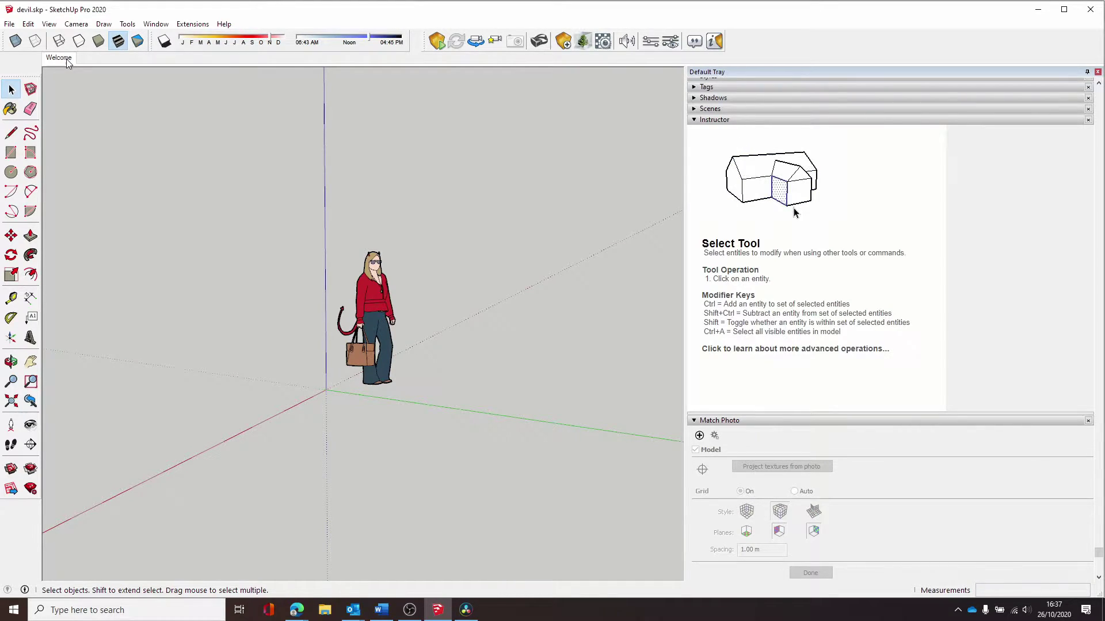
# Start a new photo match with the_shining_4k_49.png as the background image and set its grid to Auto
pyautogui.click(87, 26)
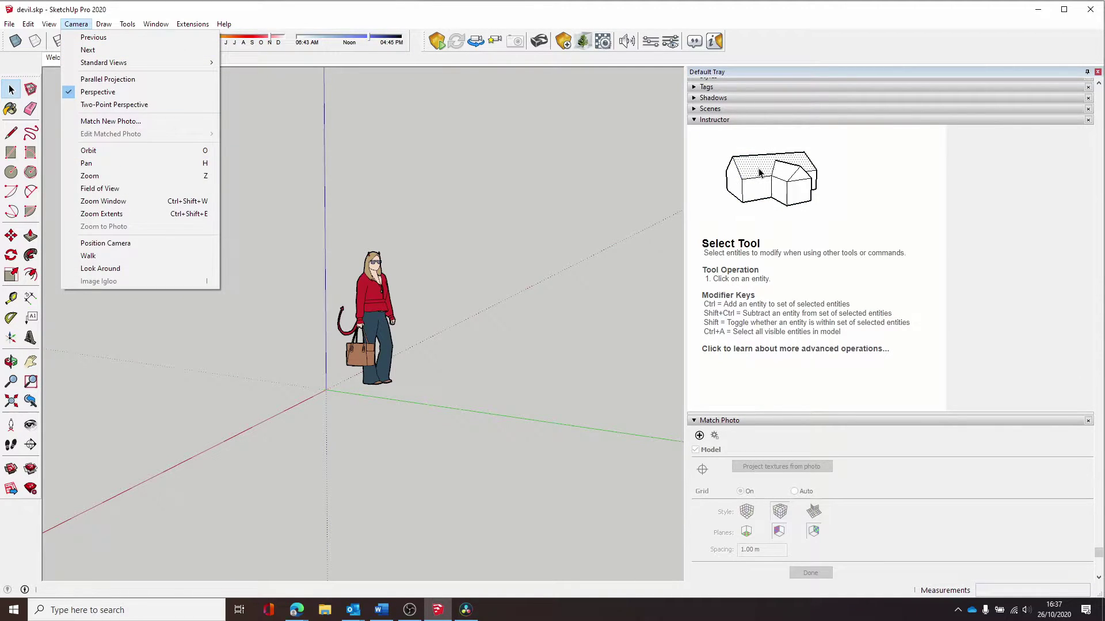
pyautogui.click(883, 468)
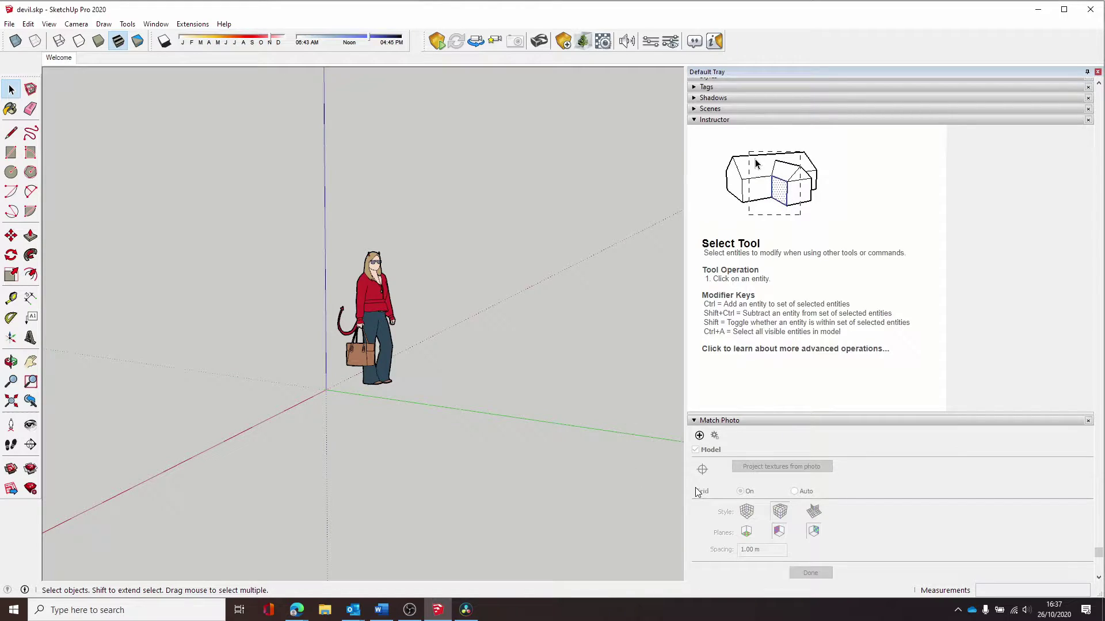
pyautogui.click(699, 436)
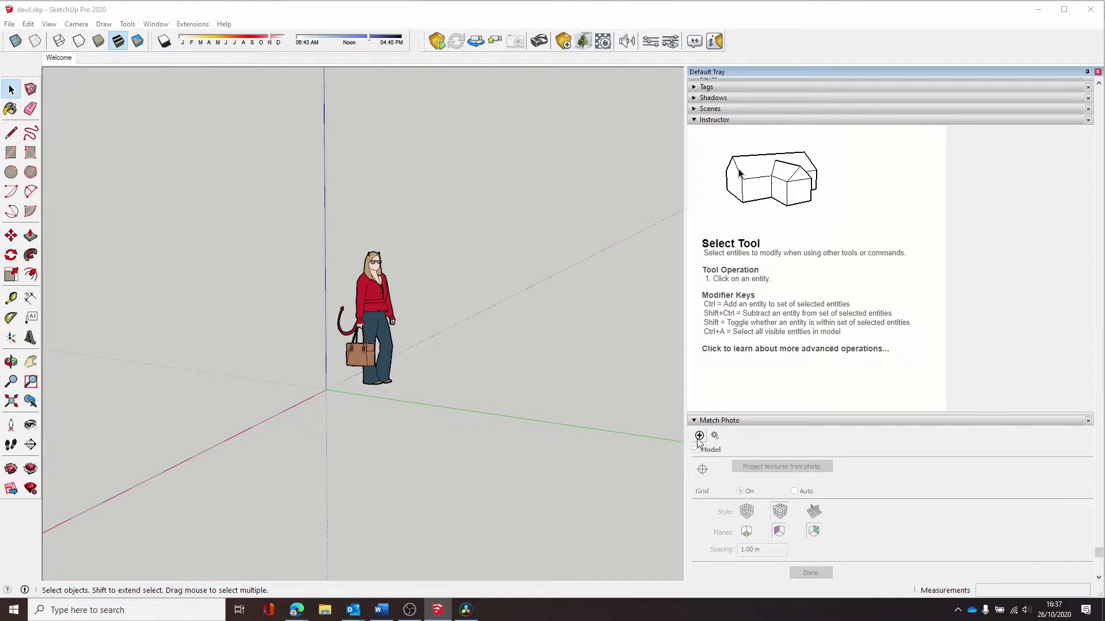
pyautogui.click(208, 215)
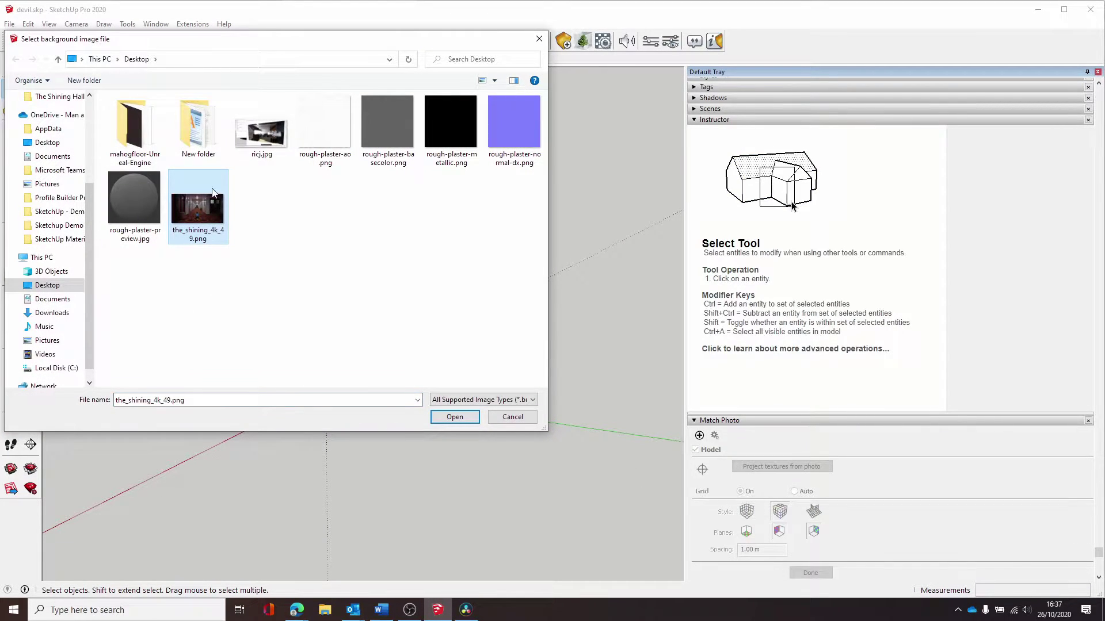
pyautogui.click(446, 417)
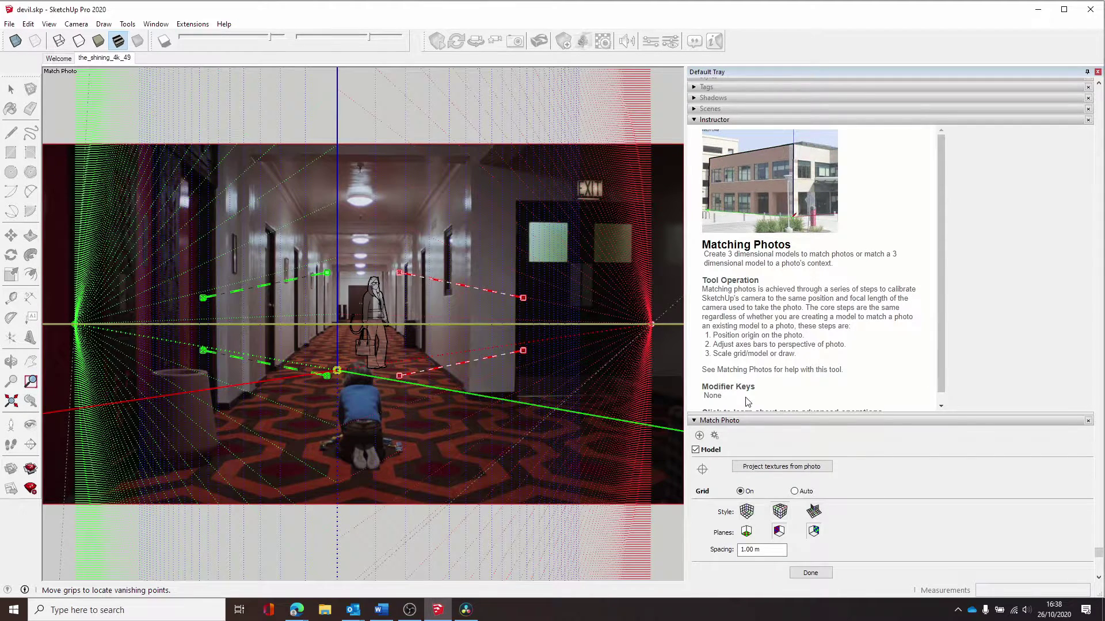
pyautogui.click(794, 492)
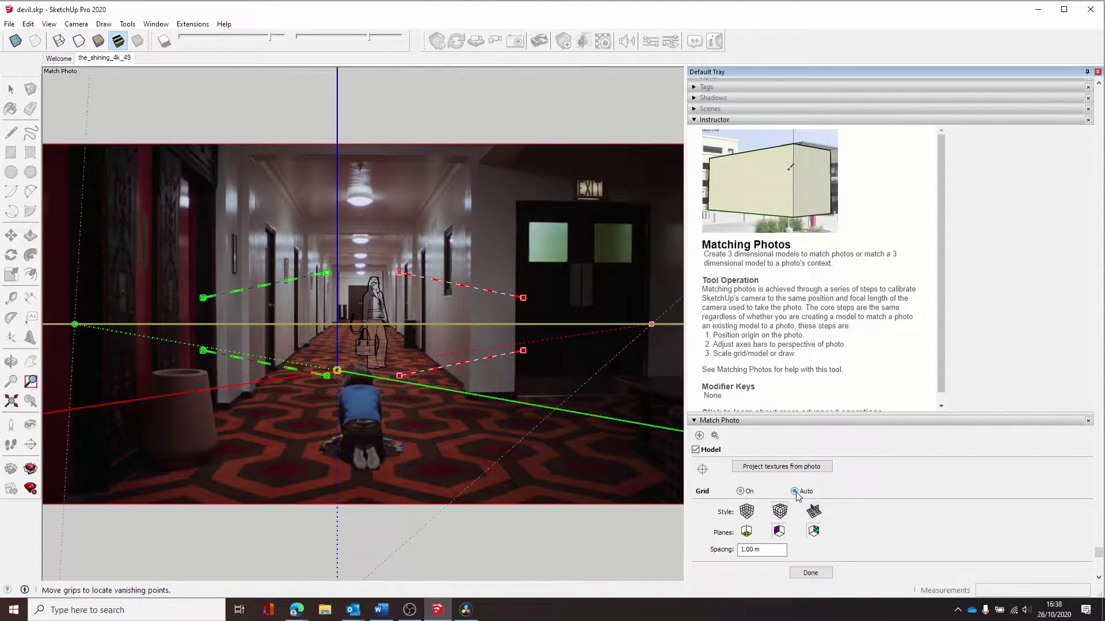
# Move the axis origin to the foot of the left corridor wall beside the planter
pyautogui.scroll(2, 309, 259)
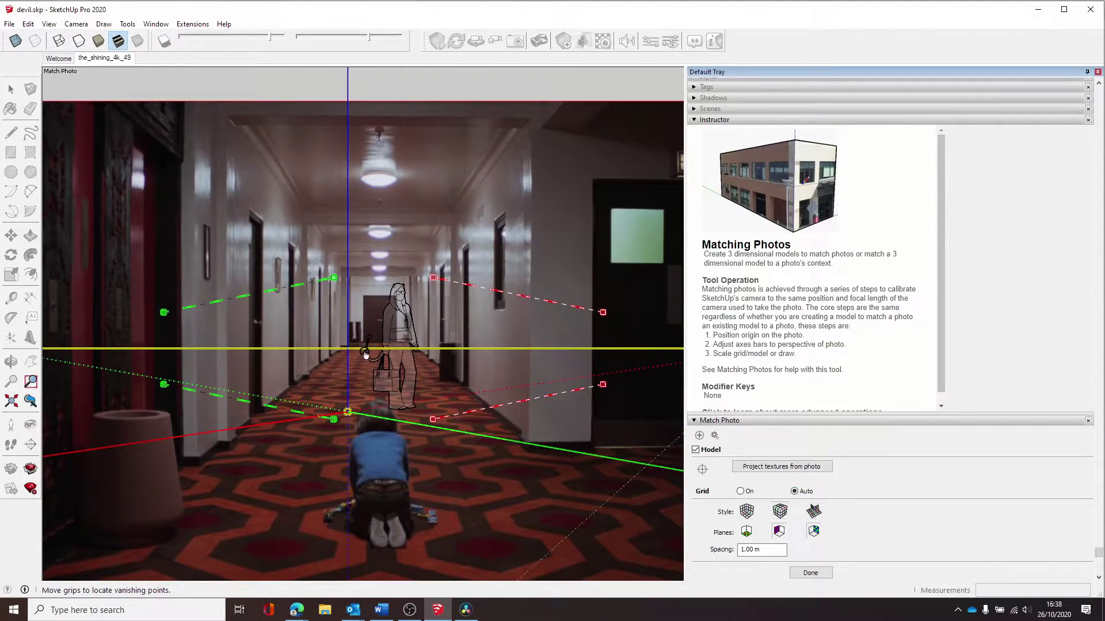
pyautogui.moveTo(348, 413); pyautogui.dragTo(196, 457)
pyautogui.scroll(-1, 196, 457)
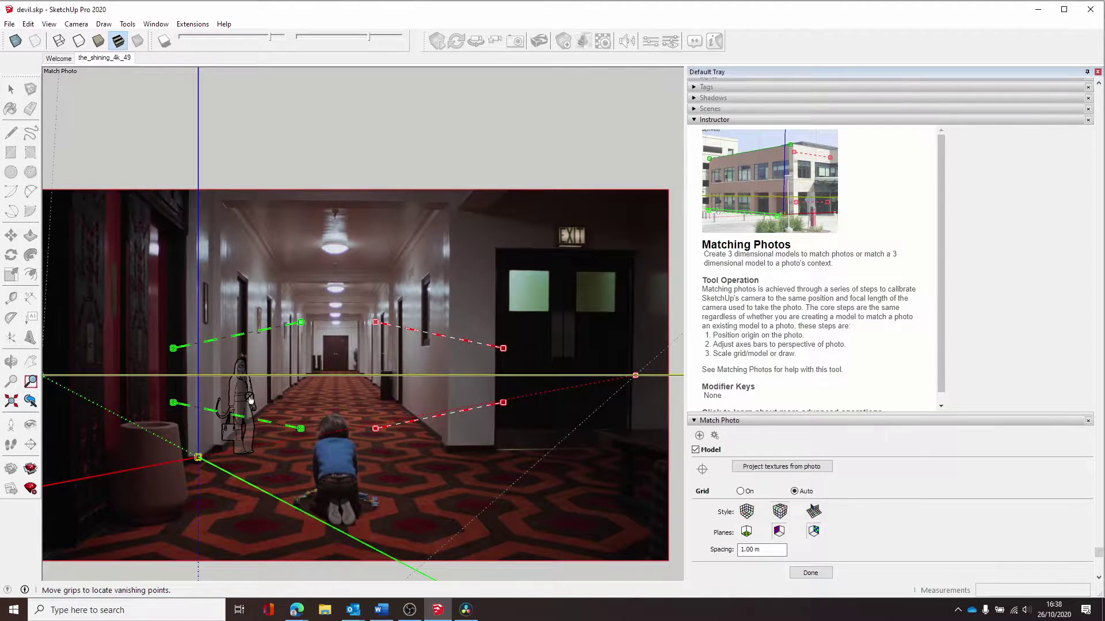
pyautogui.scroll(1, 198, 458)
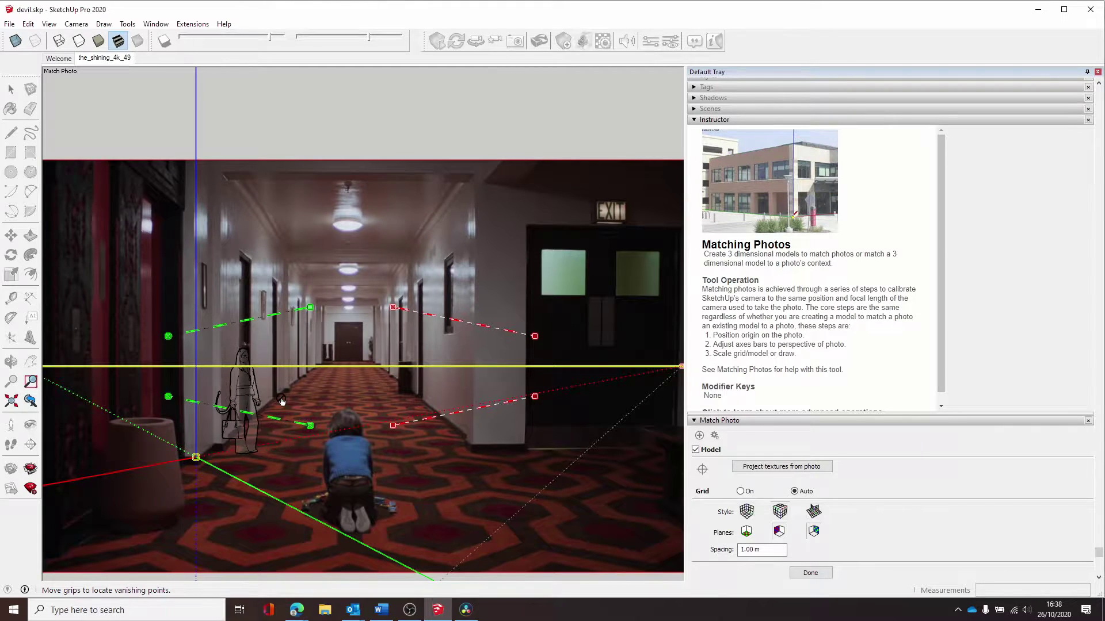
# Erase the standing figure from the model in the Welcome scene and reopen the the_shining_4k_49 photo match for editing
pyautogui.click(60, 58)
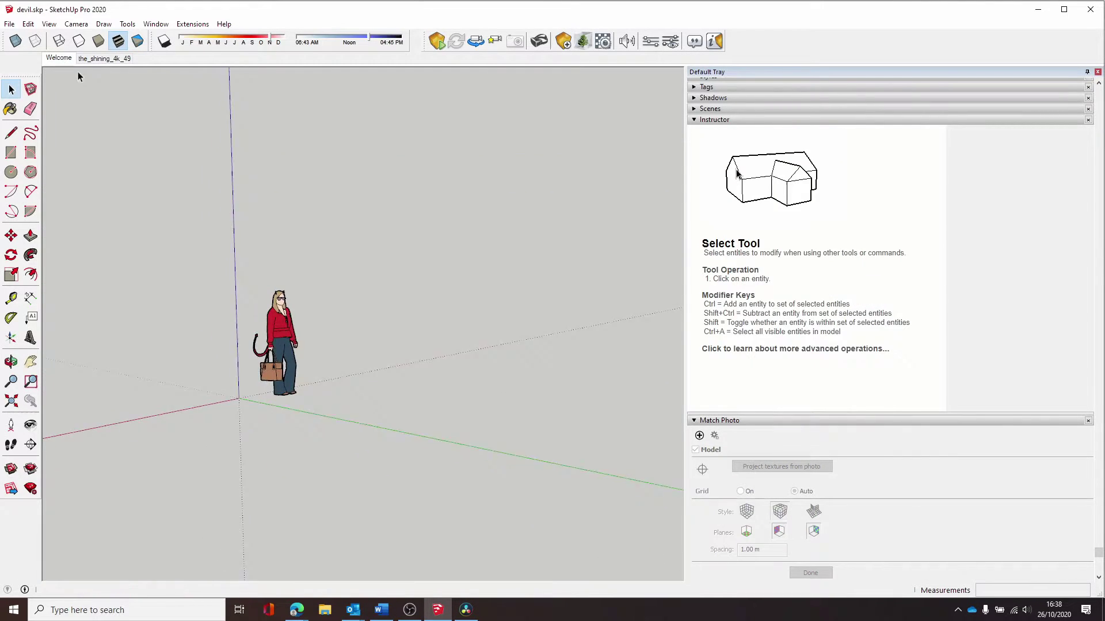
pyautogui.rightClick(367, 309)
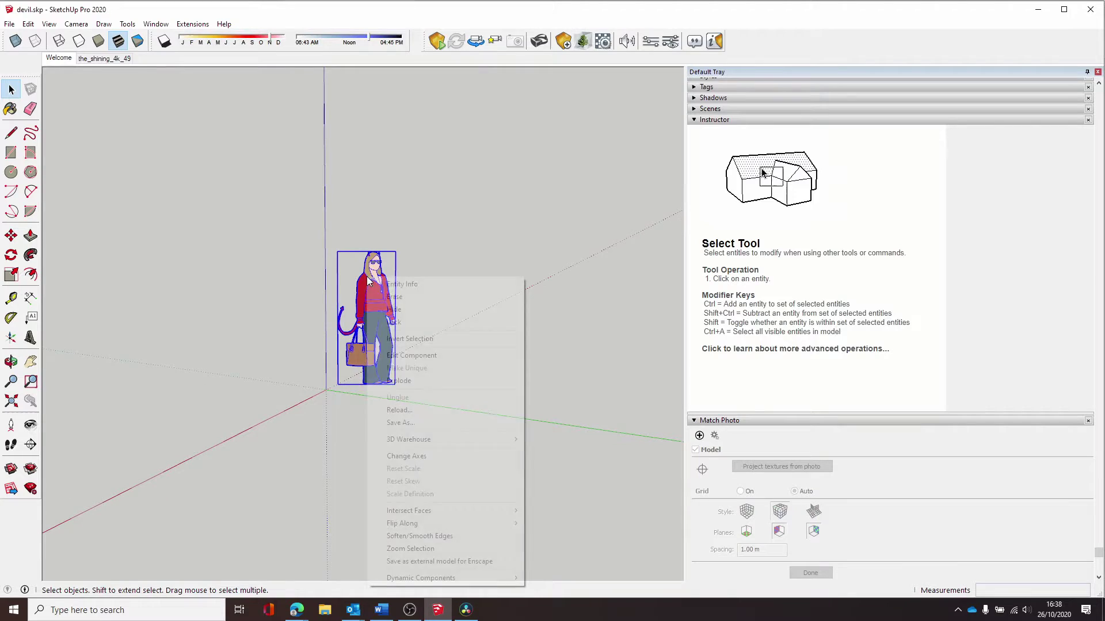
pyautogui.click(411, 313)
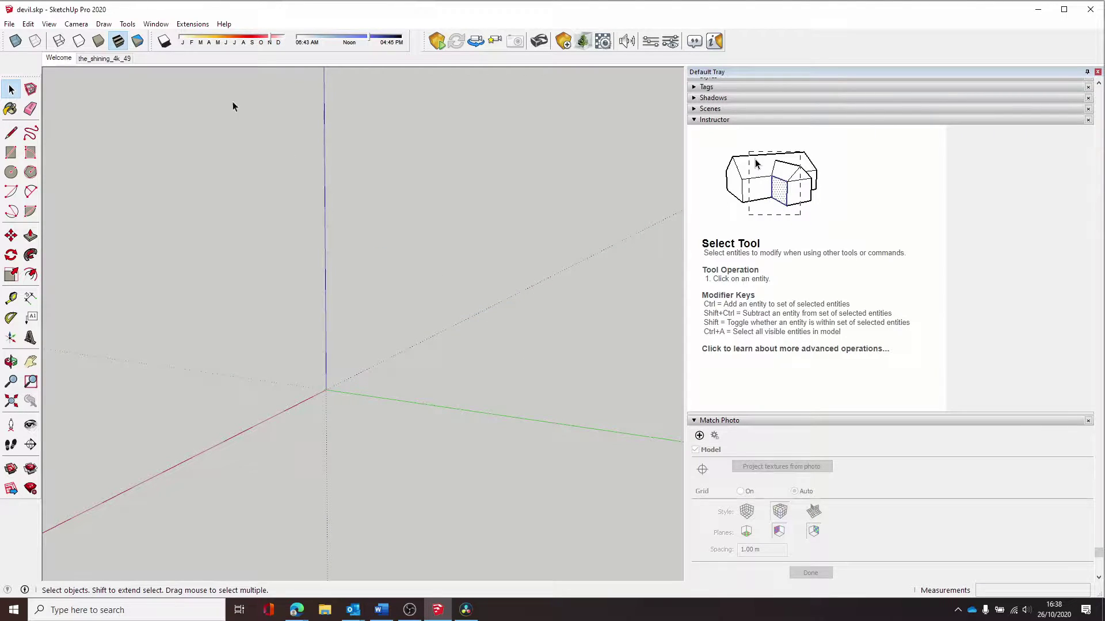
pyautogui.click(101, 62)
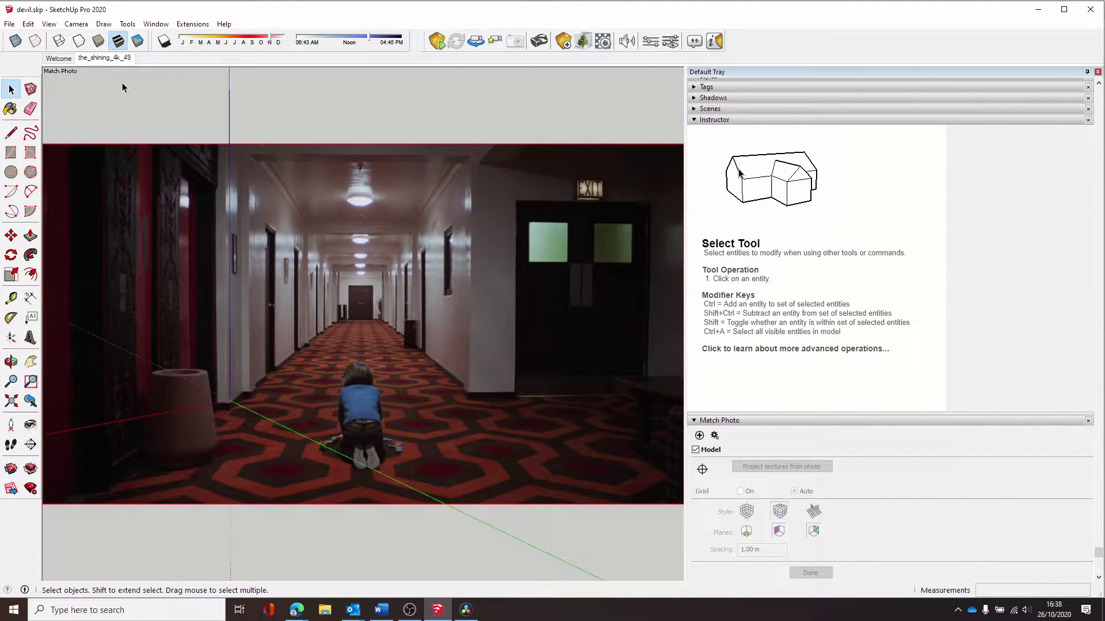
pyautogui.rightClick(397, 429)
pyautogui.click(427, 438)
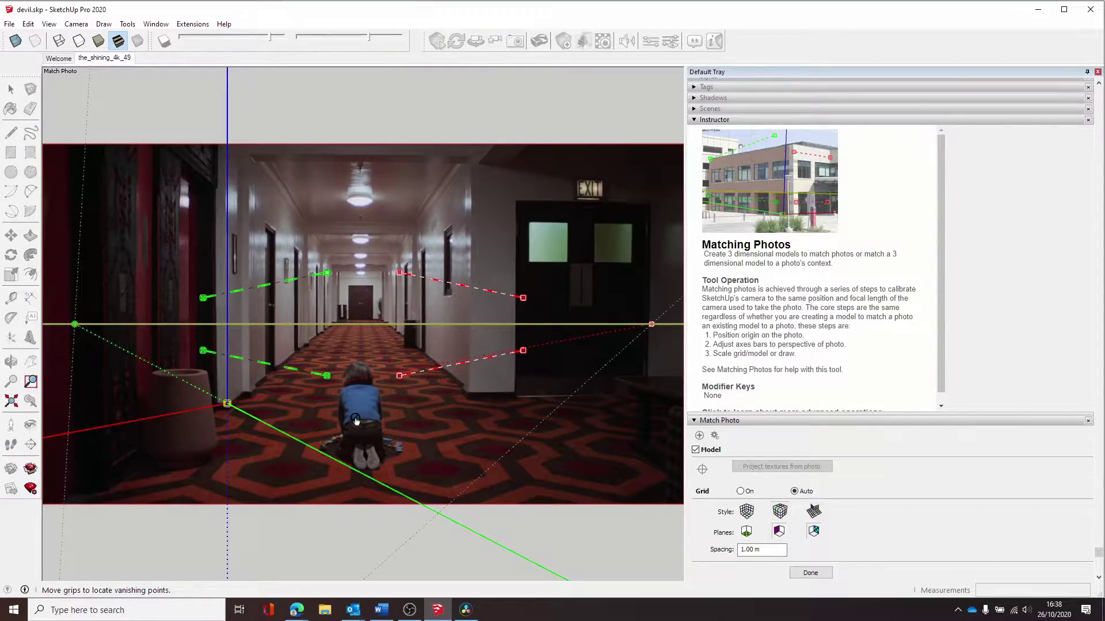
# Adjust the horizon line and place the axis origin where the left wall's front corner meets the carpet
pyautogui.moveTo(227, 407); pyautogui.dragTo(370, 449)
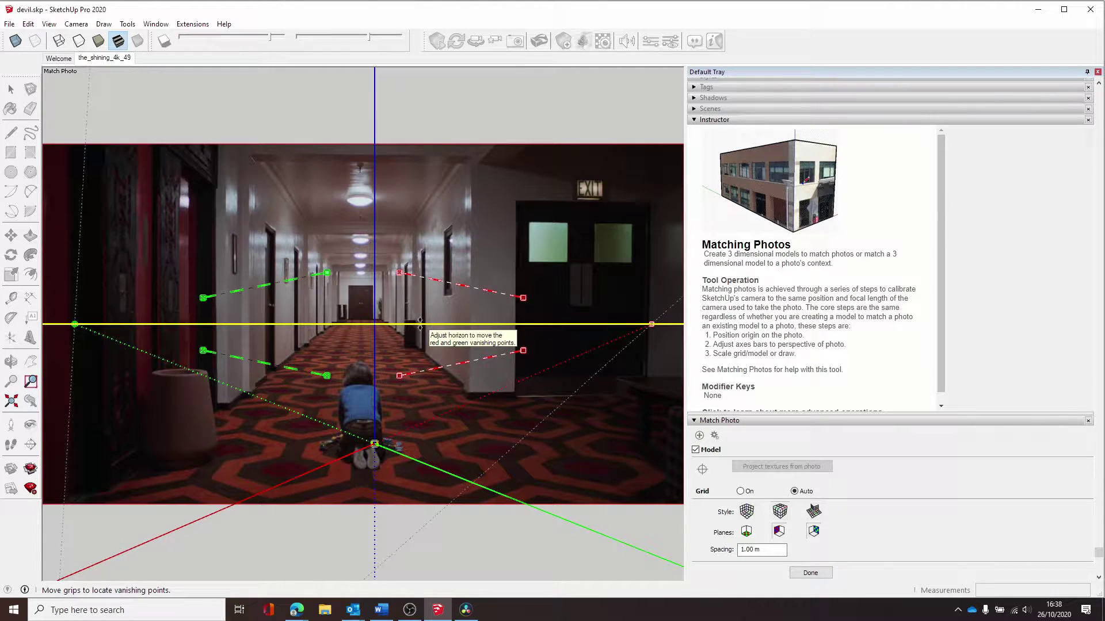
pyautogui.moveTo(420, 323); pyautogui.dragTo(467, 324)
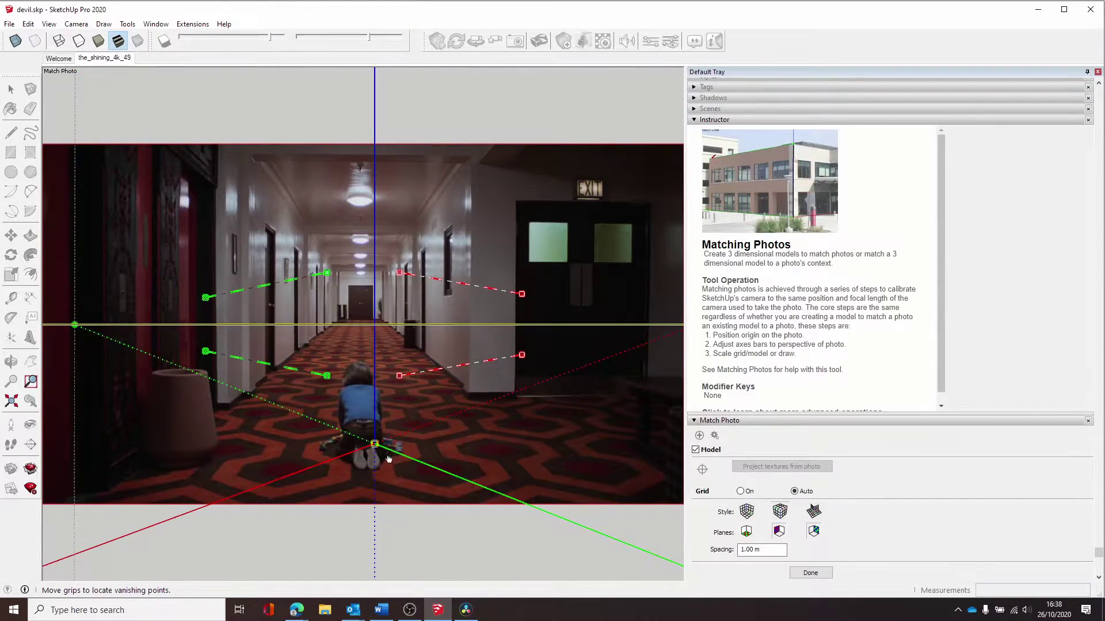
pyautogui.moveTo(375, 452); pyautogui.dragTo(263, 452)
pyautogui.scroll(3, 223, 407)
pyautogui.scroll(5, 224, 406)
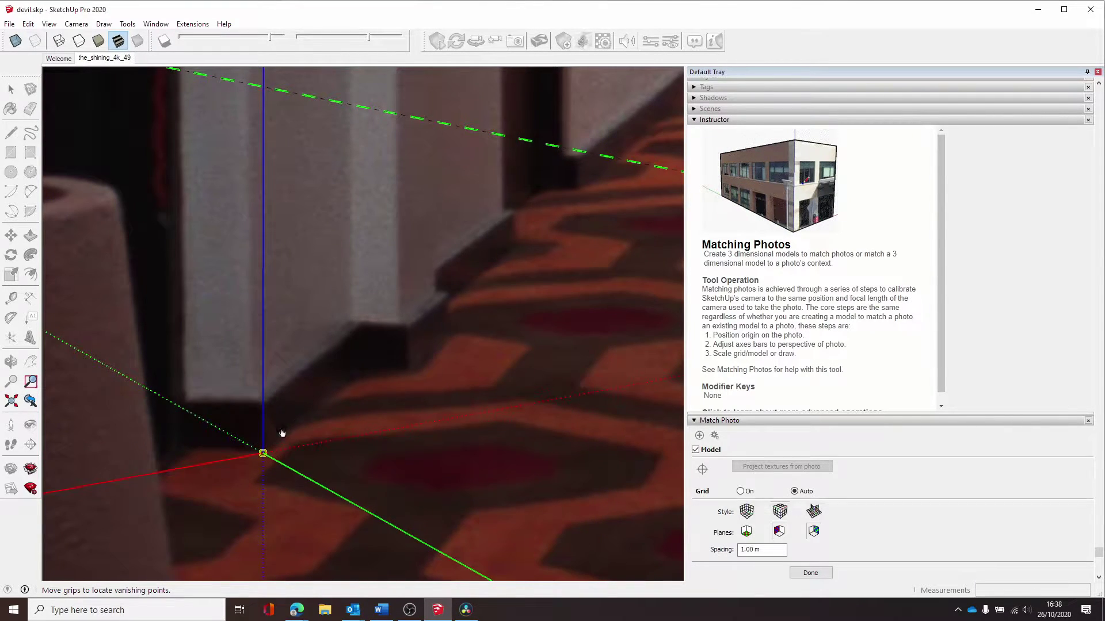
pyautogui.scroll(-5, 299, 457)
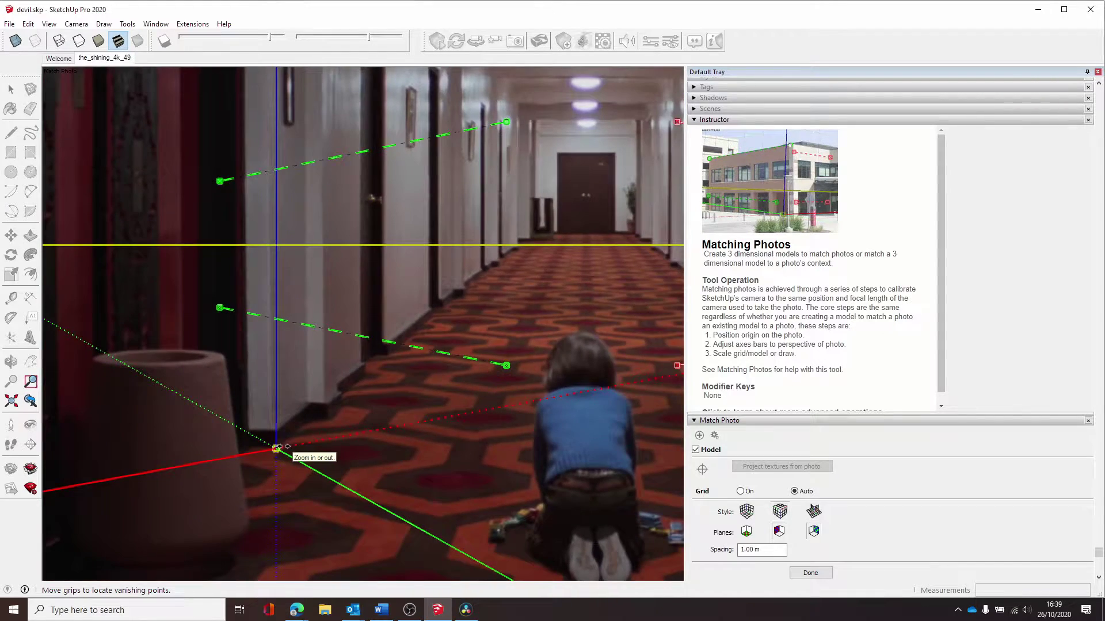
pyautogui.scroll(5, 306, 460)
pyautogui.scroll(3, 307, 460)
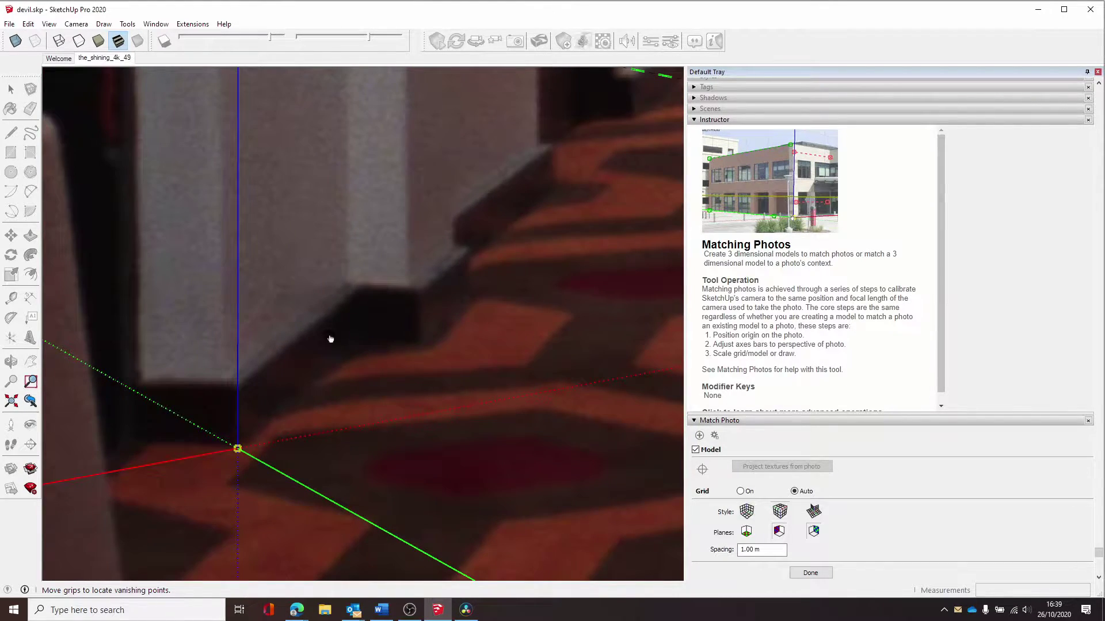
pyautogui.scroll(-6, 331, 339)
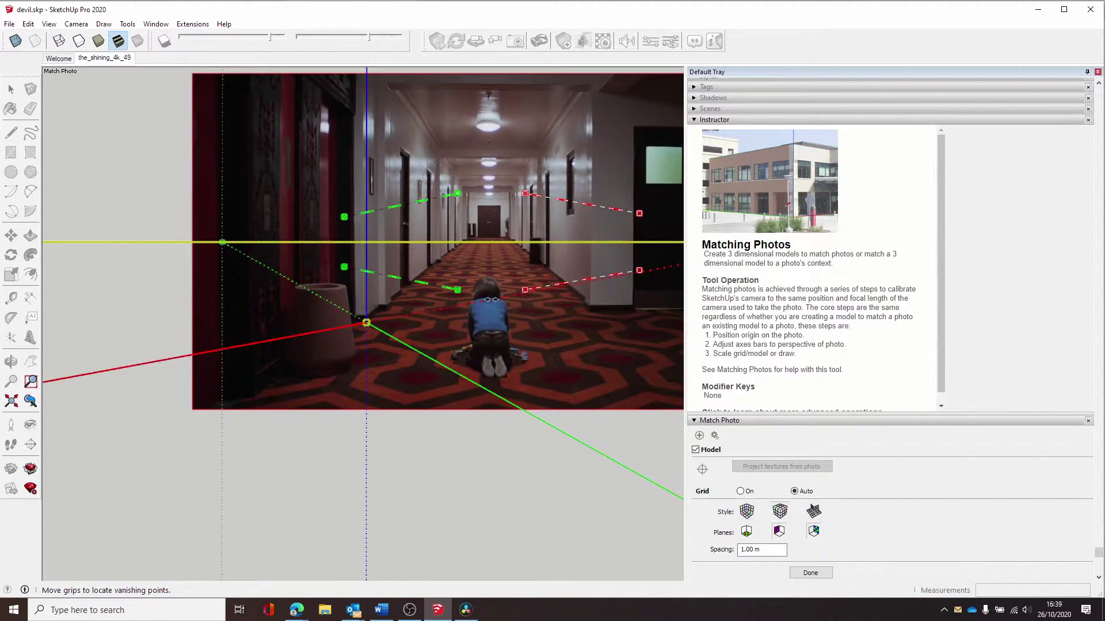
# Align the two green vanishing-point bars with the skirting's top edge and the floor line at the left wall's front corner
pyautogui.scroll(3, 415, 291)
pyautogui.moveTo(394, 266); pyautogui.dragTo(210, 292)
pyautogui.moveTo(96, 232); pyautogui.dragTo(287, 345)
pyautogui.scroll(5, 287, 345)
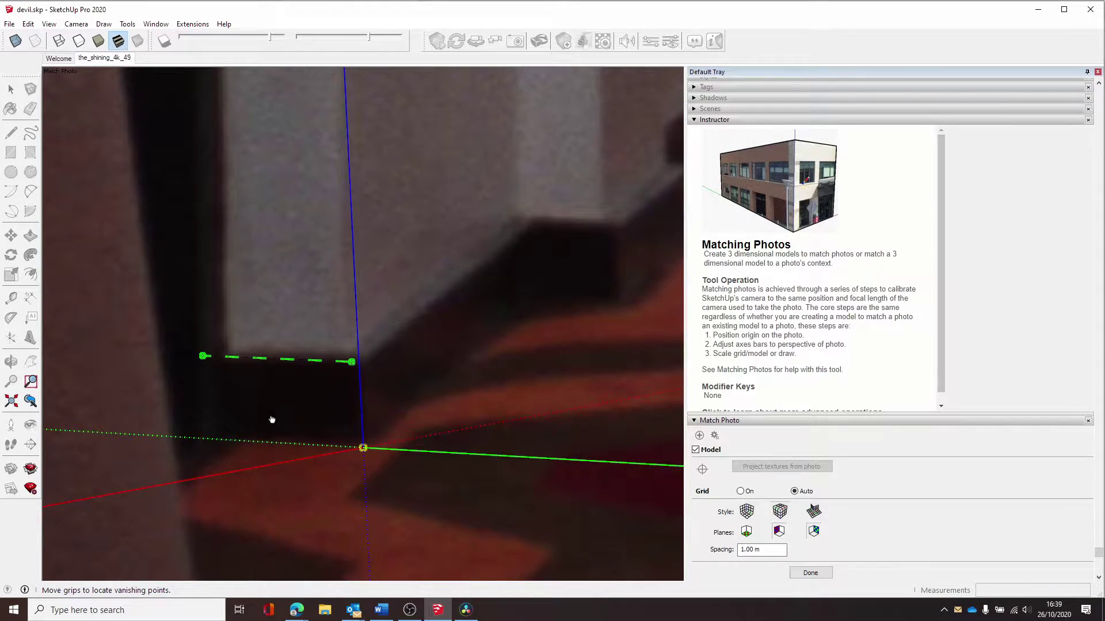
pyautogui.scroll(-6, 206, 369)
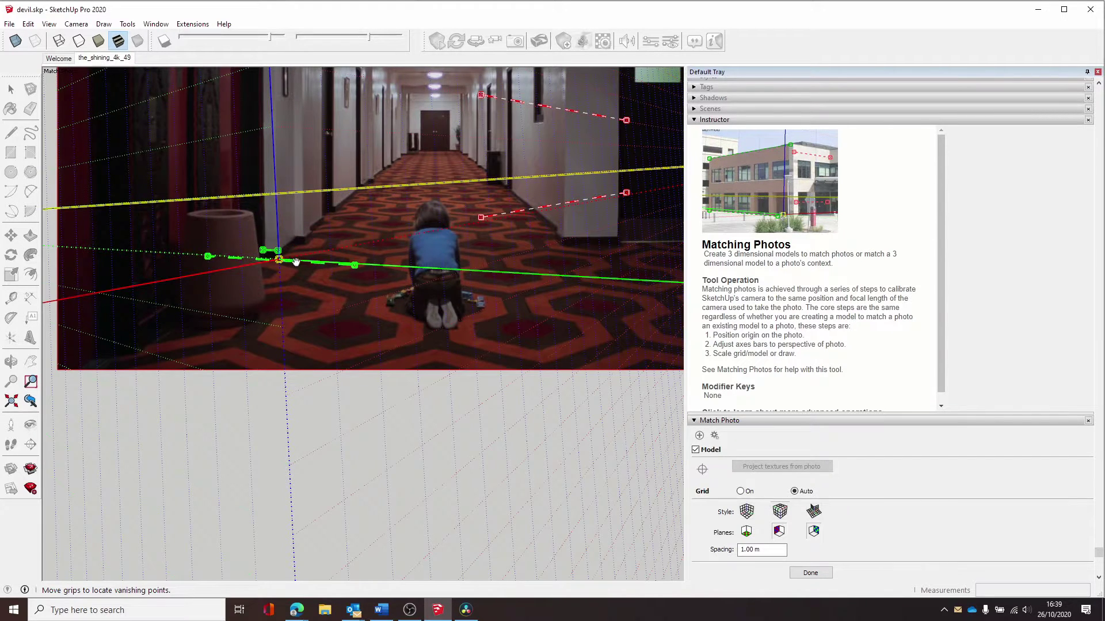
pyautogui.scroll(5, 276, 255)
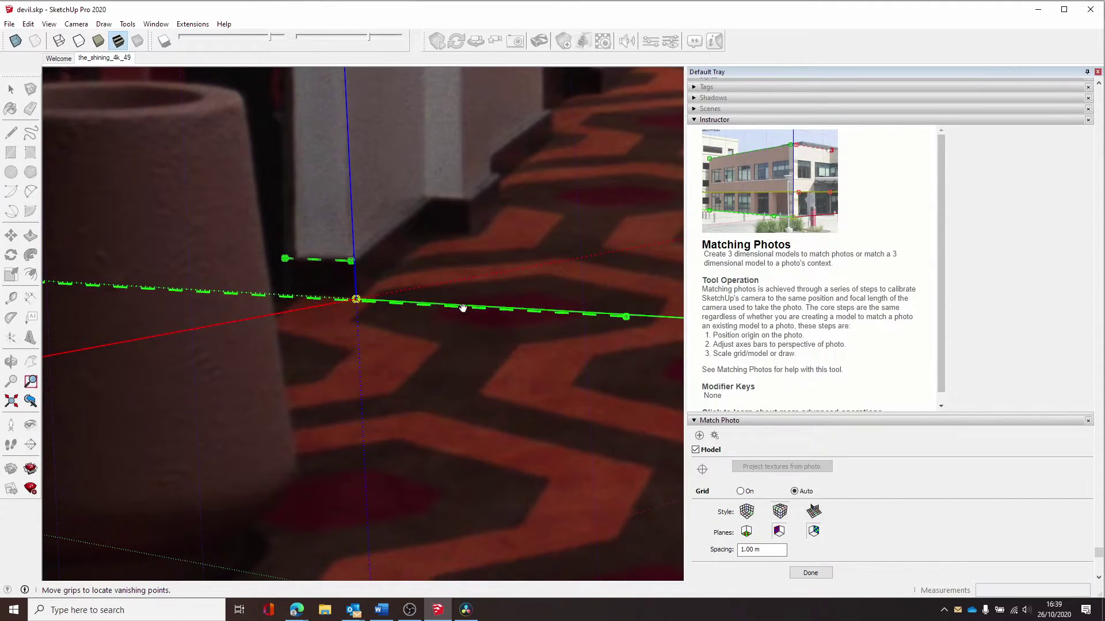
pyautogui.moveTo(419, 303)
pyautogui.mouseDown()
pyautogui.moveTo(425, 266)
pyautogui.moveTo(426, 302)
pyautogui.mouseUp()
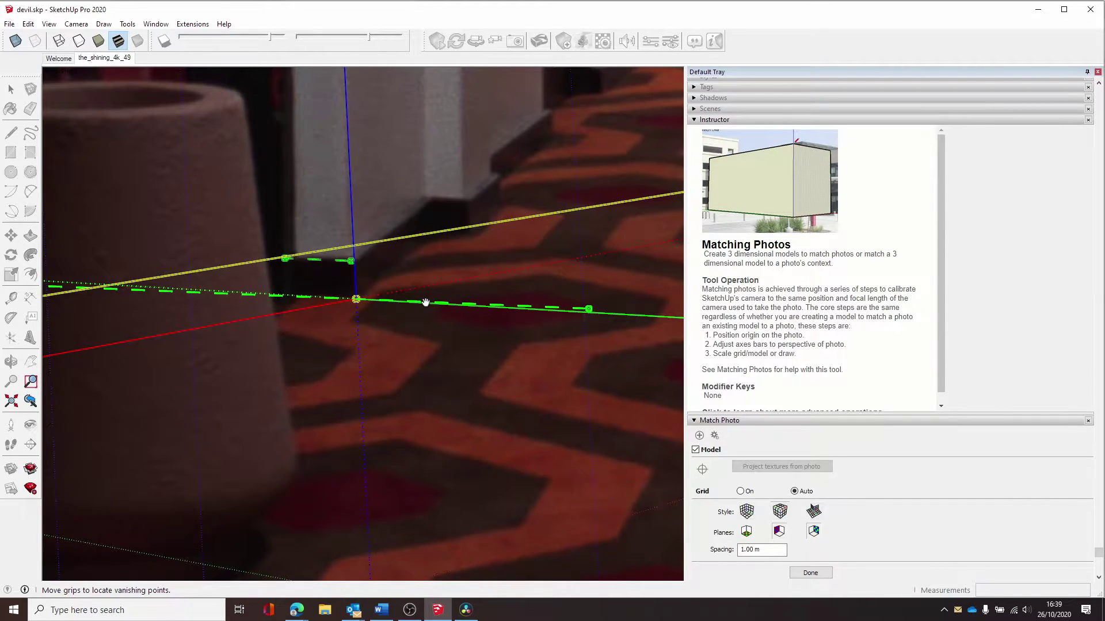
# Align one red vanishing-point bar with the line where the left corridor wall's skirting meets the carpet
pyautogui.scroll(-4, 426, 285)
pyautogui.scroll(2, 612, 162)
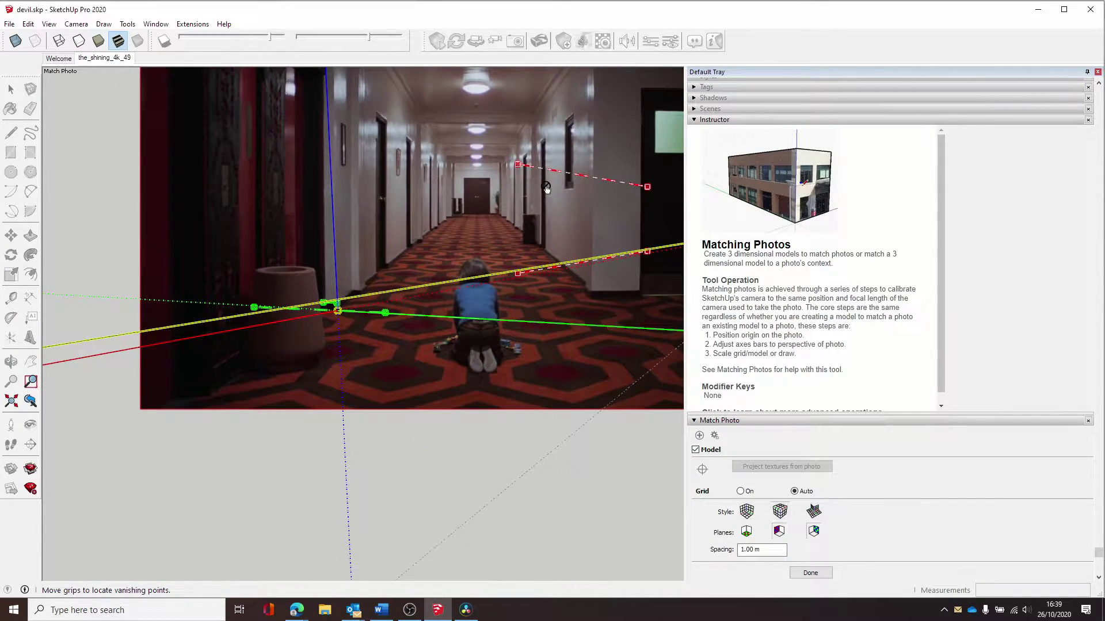
pyautogui.moveTo(547, 177); pyautogui.dragTo(532, 192)
pyautogui.scroll(4, 370, 294)
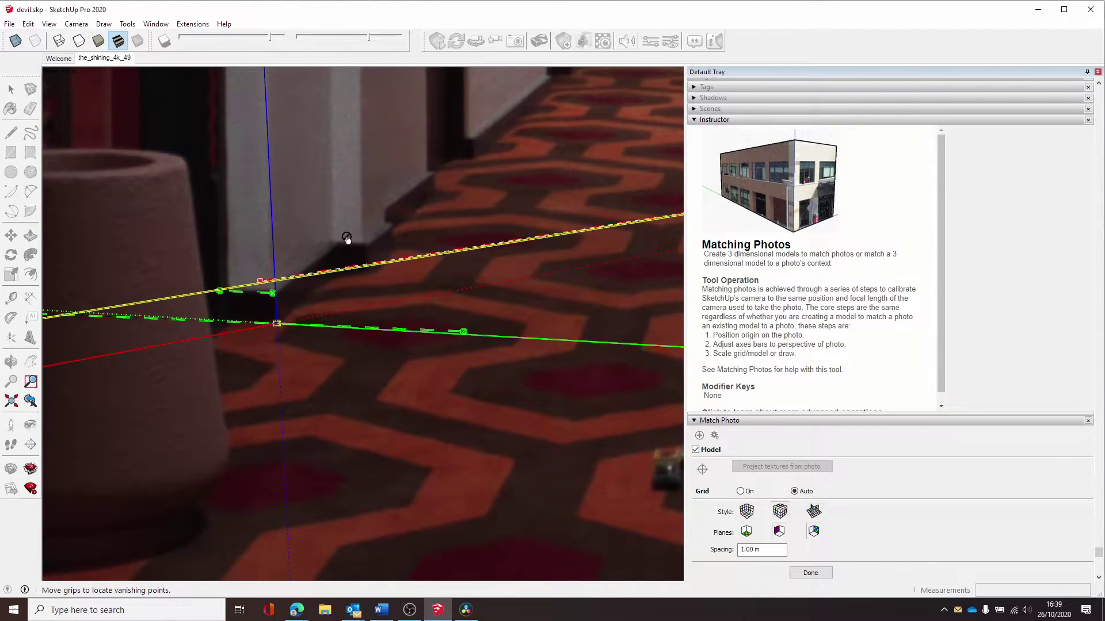
pyautogui.moveTo(390, 276); pyautogui.dragTo(392, 292)
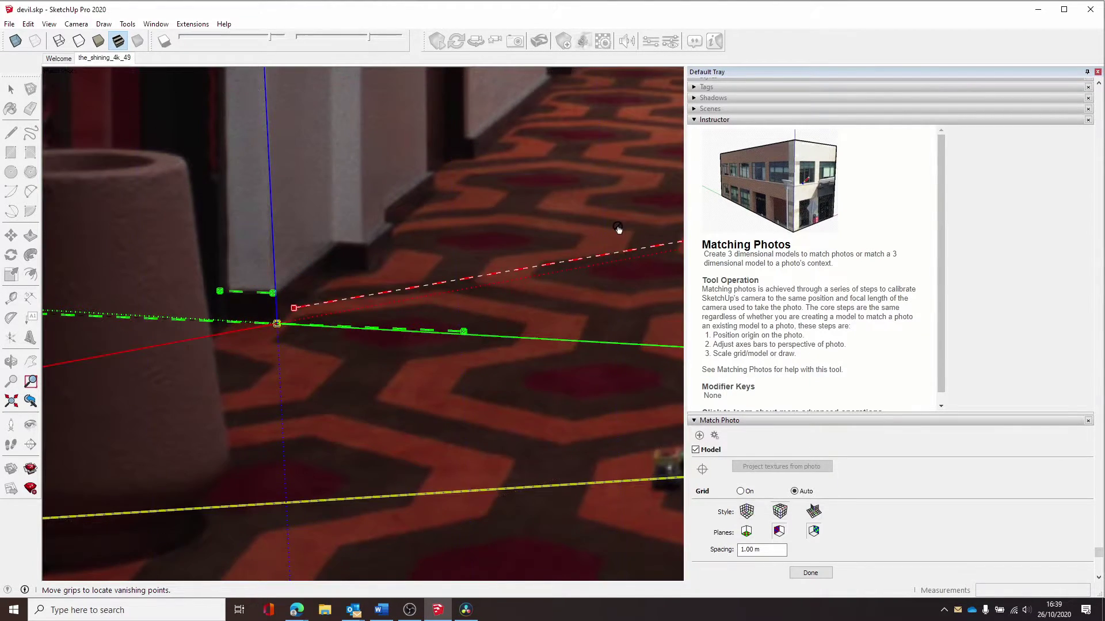
pyautogui.scroll(-4, 617, 229)
pyautogui.moveTo(657, 210); pyautogui.dragTo(585, 185)
pyautogui.scroll(5, 581, 186)
pyautogui.scroll(3, 382, 389)
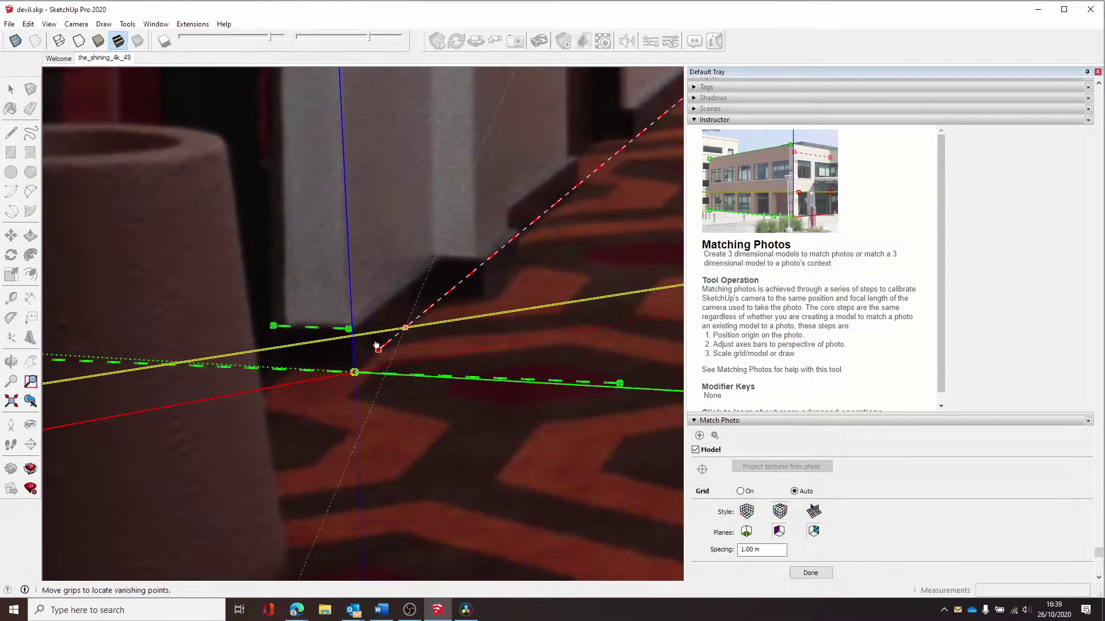
# Align the second red vanishing-point bar with the top edge of the left skirting and refine the lower red bar's far end
pyautogui.scroll(-3, 366, 348)
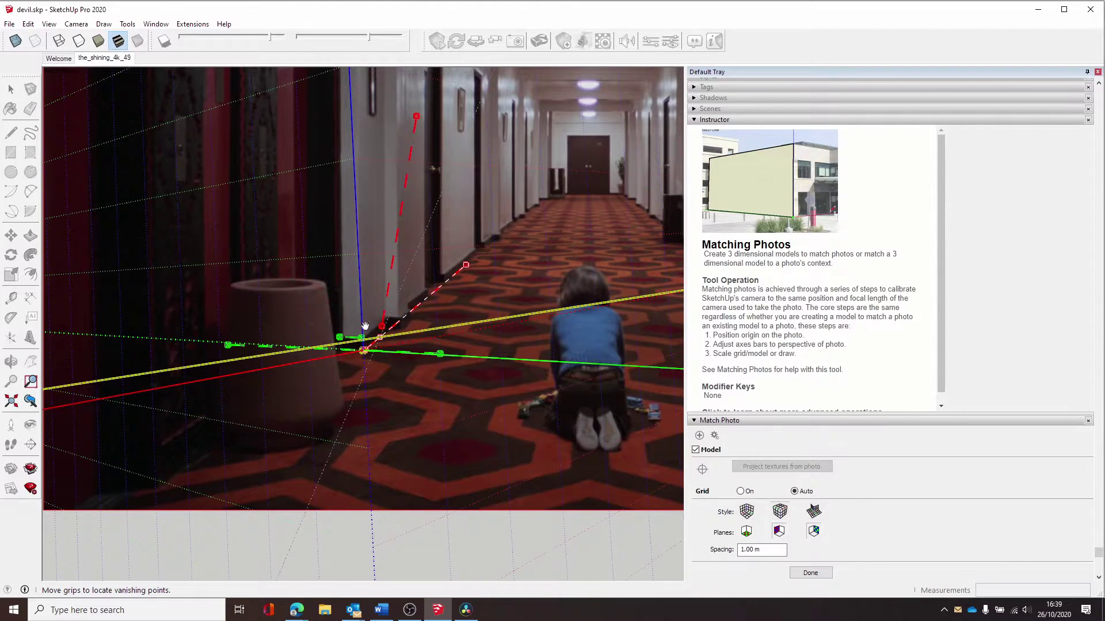
pyautogui.moveTo(242, 162); pyautogui.dragTo(471, 253)
pyautogui.scroll(4, 400, 300)
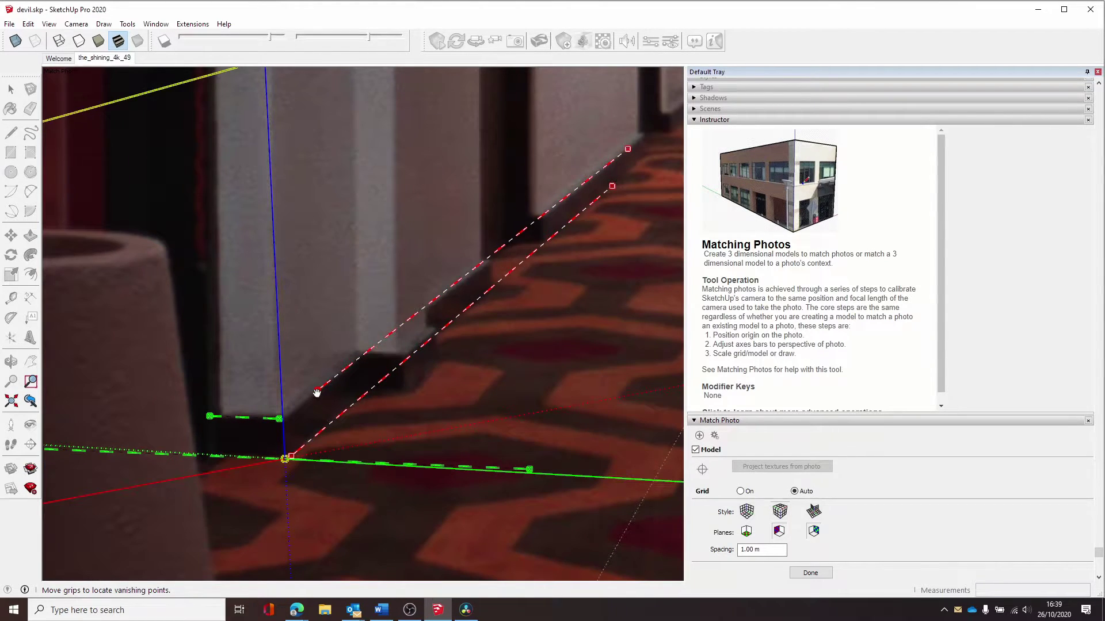
pyautogui.moveTo(317, 393); pyautogui.dragTo(290, 413)
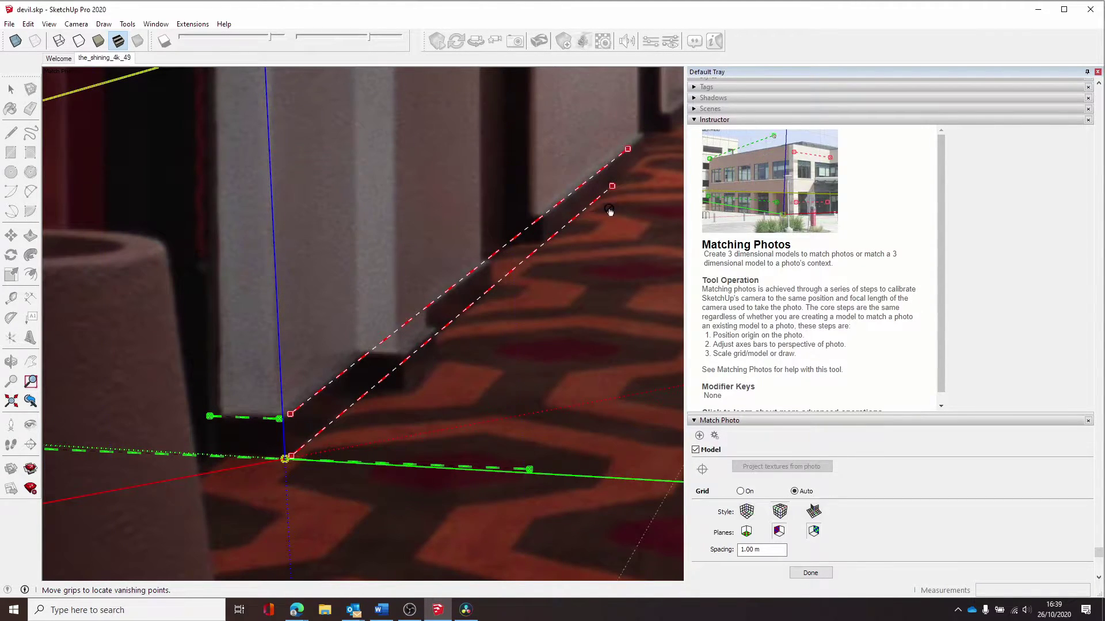
pyautogui.moveTo(612, 186); pyautogui.dragTo(642, 158)
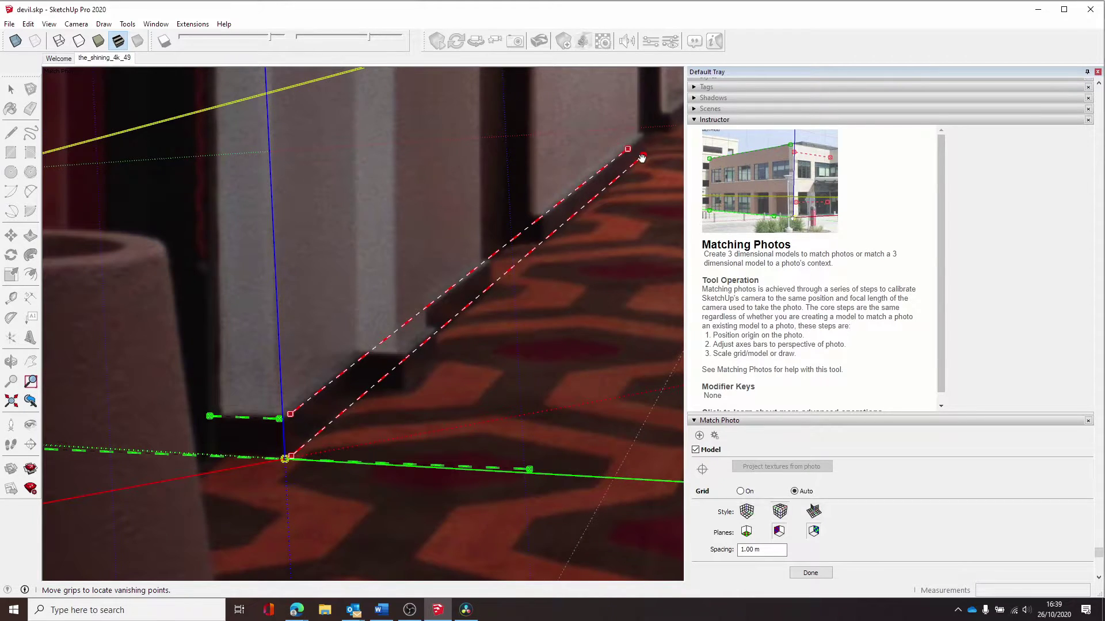
pyautogui.scroll(-6, 527, 188)
# Move one green vanishing-point bar to the far door's top edge, then level the other bar and shift it onto the corridor carpet
pyautogui.scroll(3, 523, 180)
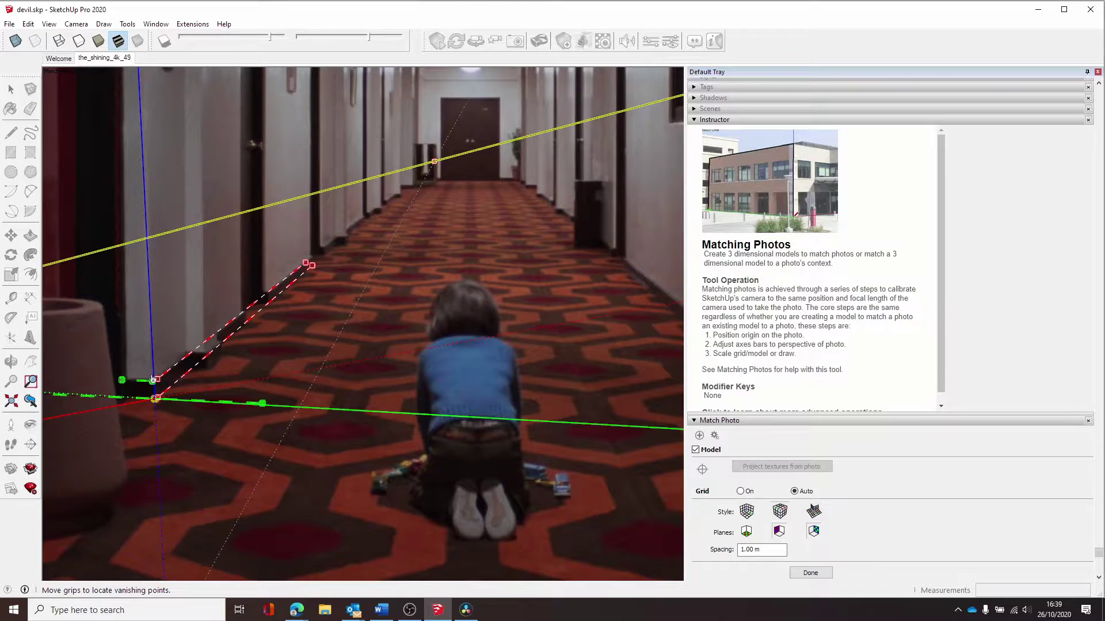
pyautogui.scroll(-2, 152, 380)
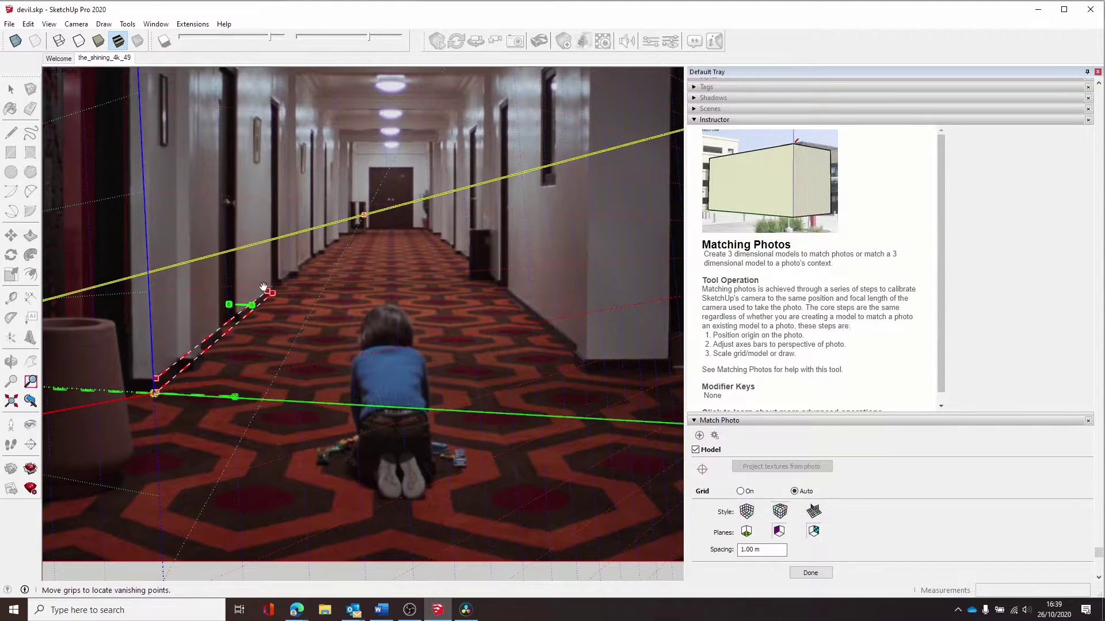
pyautogui.moveTo(262, 287); pyautogui.dragTo(380, 167)
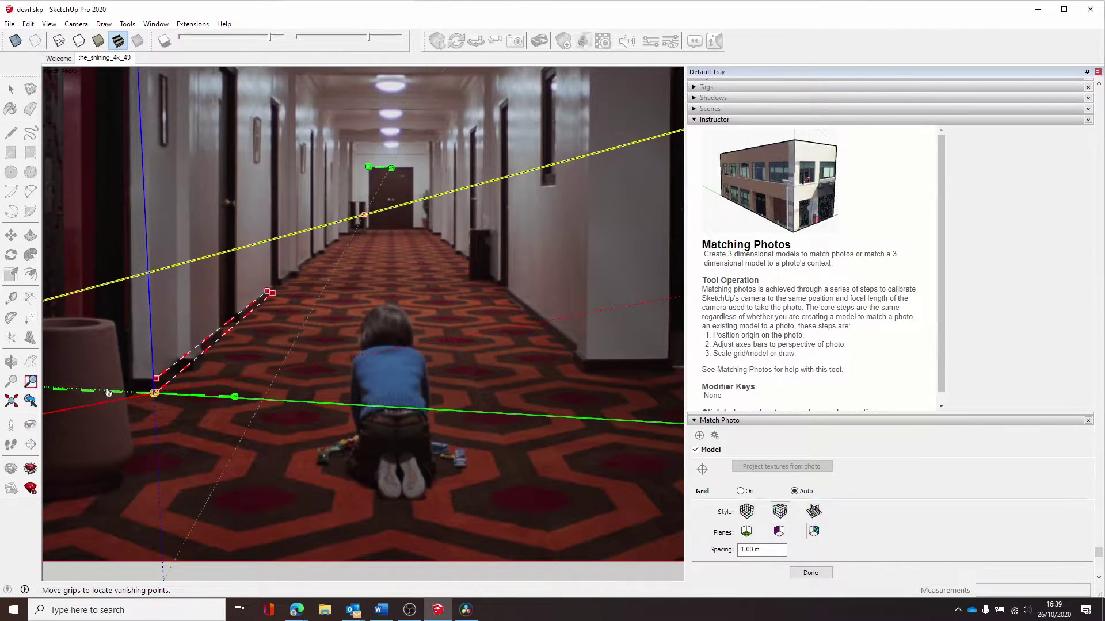
pyautogui.moveTo(109, 393); pyautogui.dragTo(439, 227)
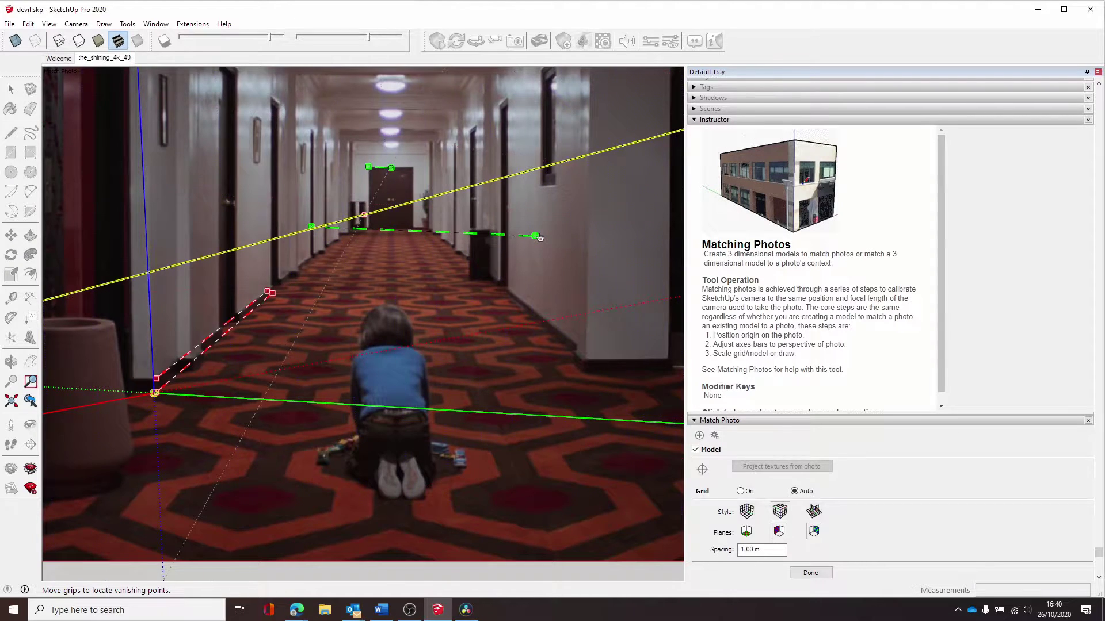
pyautogui.moveTo(536, 236); pyautogui.dragTo(532, 230)
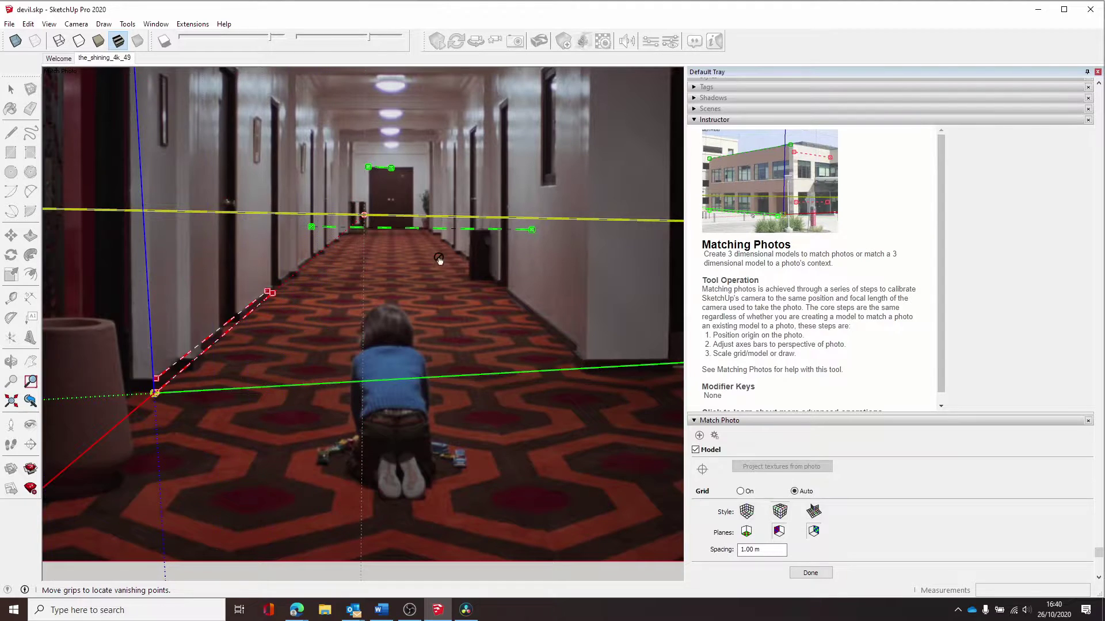
pyautogui.moveTo(424, 222); pyautogui.dragTo(440, 297)
# Move one red vanishing-point bar up to the tops of the left-hand doors and align its far end with them
pyautogui.moveTo(220, 330); pyautogui.dragTo(259, 135)
pyautogui.scroll(-6, 258, 135)
pyautogui.scroll(3, 259, 138)
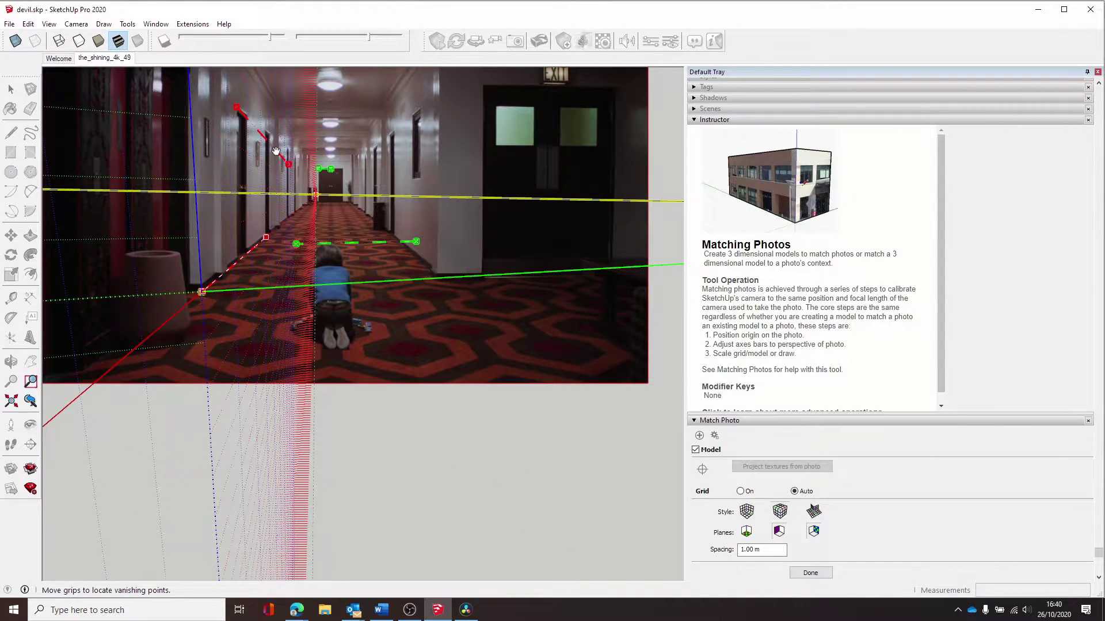
pyautogui.scroll(3, 251, 115)
pyautogui.moveTo(325, 212); pyautogui.dragTo(328, 186)
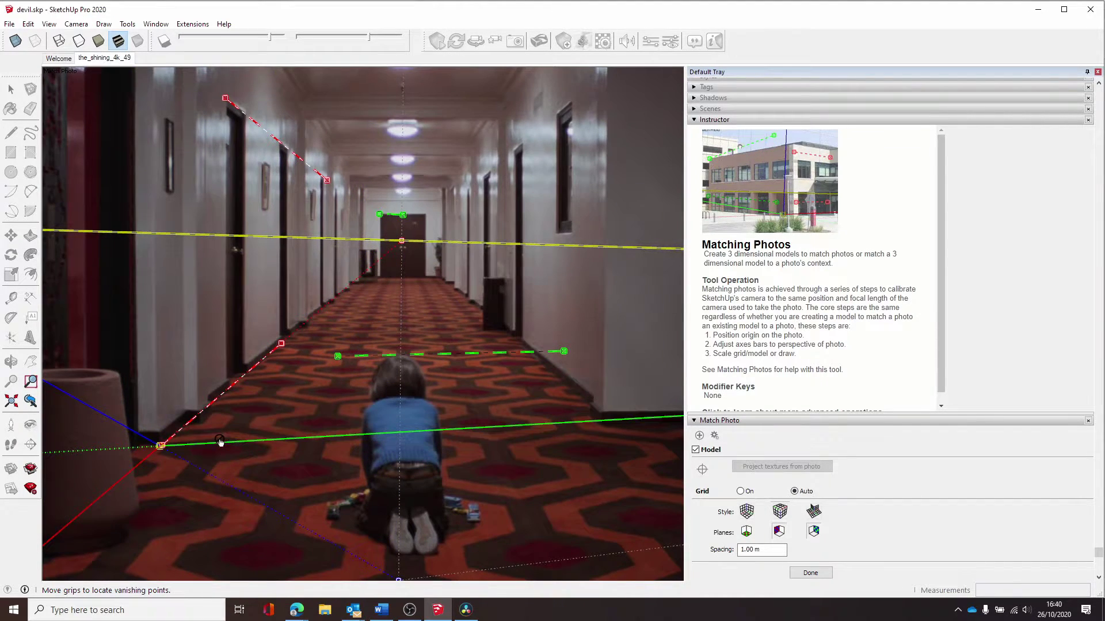
# Shift the remaining lower red vanishing-point bar onto the top edge of the left wall's skirting
pyautogui.moveTo(212, 407); pyautogui.dragTo(211, 393)
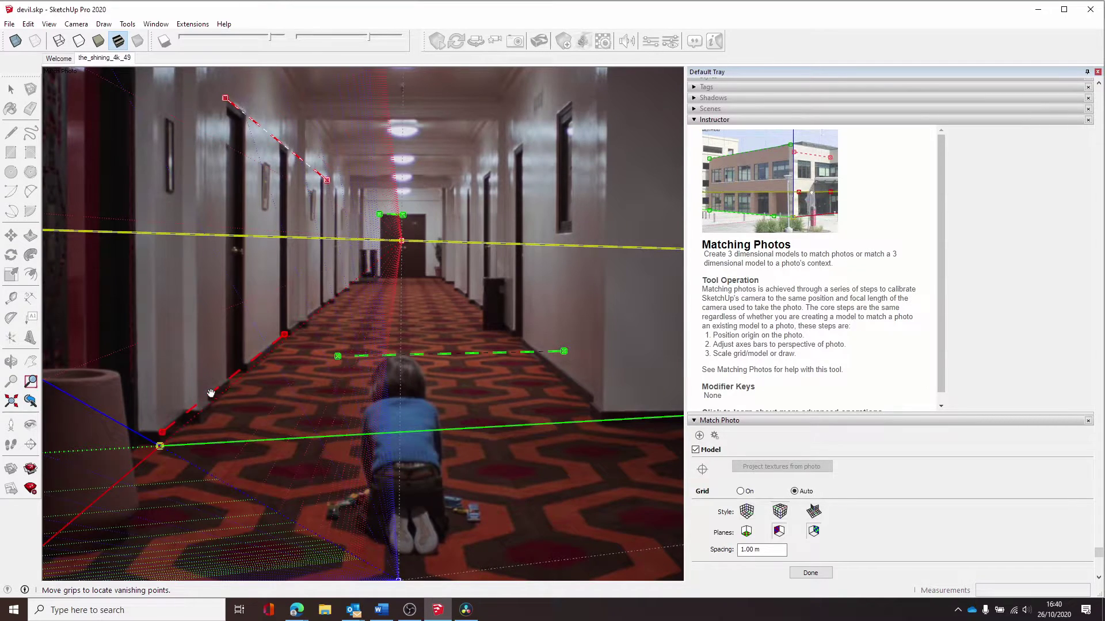
pyautogui.scroll(5, 247, 354)
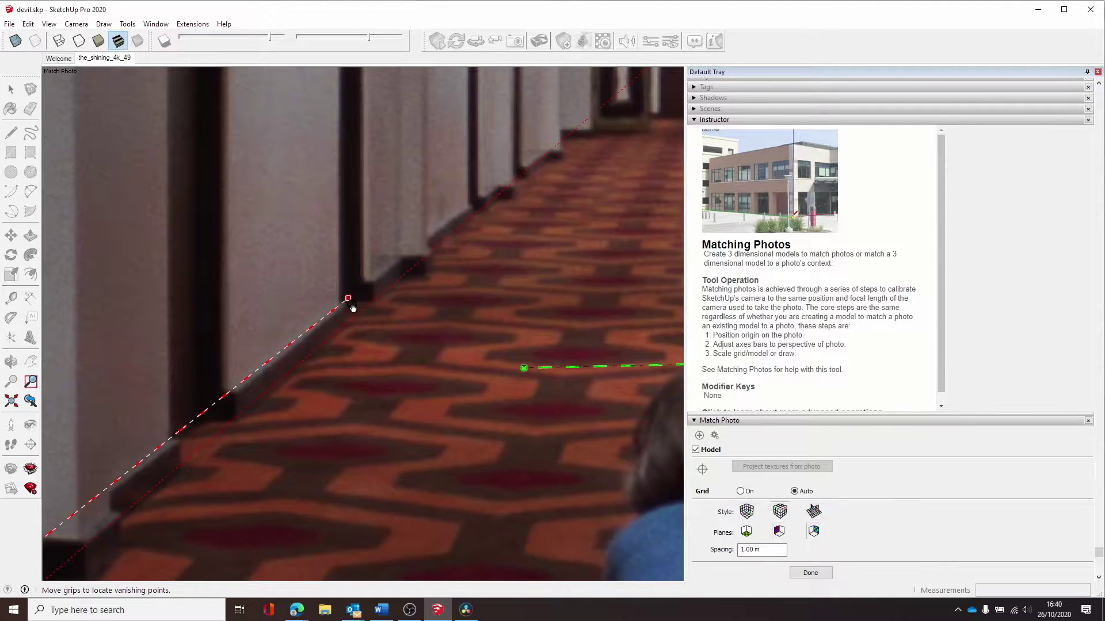
pyautogui.scroll(-8, 348, 298)
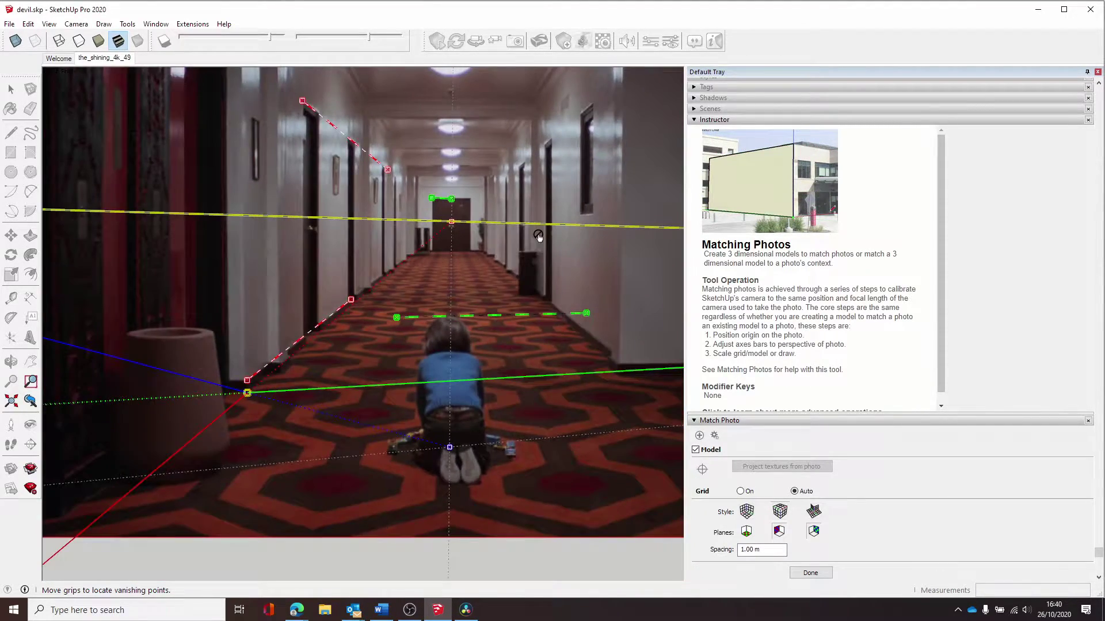
# Stretch the upper green vanishing-point bar across the full top edge of the far door and fine-tune its ends
pyautogui.scroll(4, 448, 202)
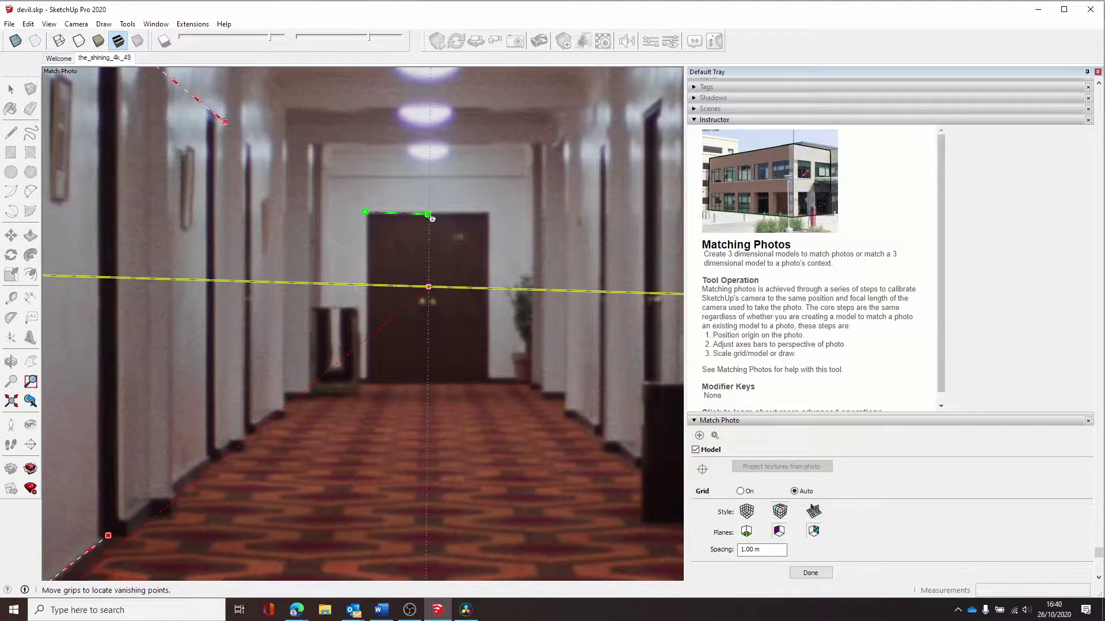
pyautogui.moveTo(426, 214); pyautogui.dragTo(493, 213)
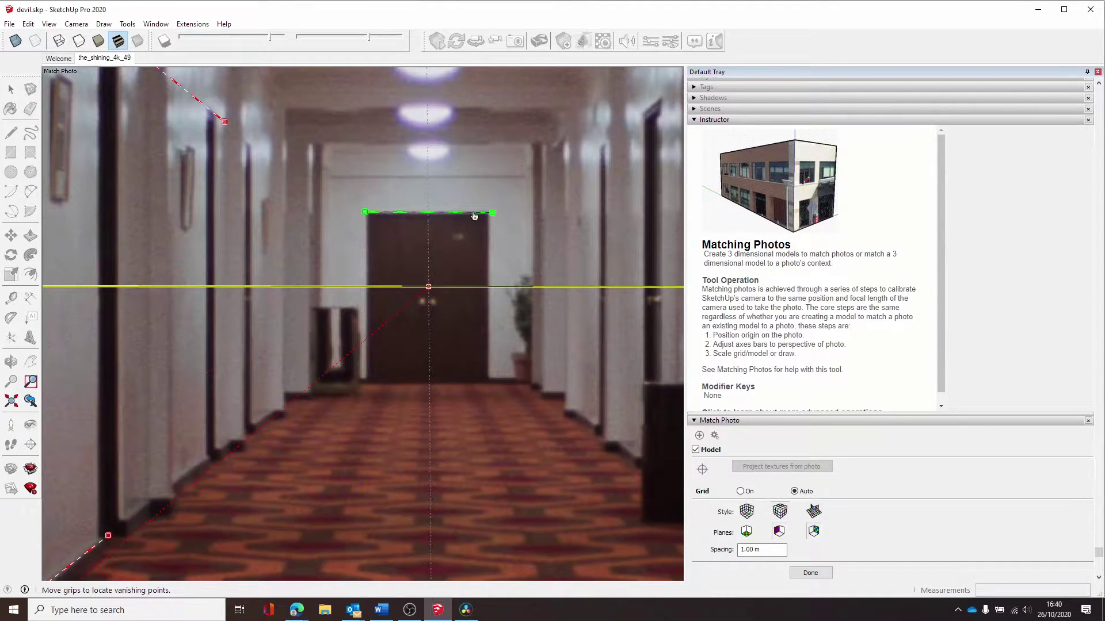
pyautogui.moveTo(362, 215); pyautogui.dragTo(359, 215)
pyautogui.scroll(-6, 356, 270)
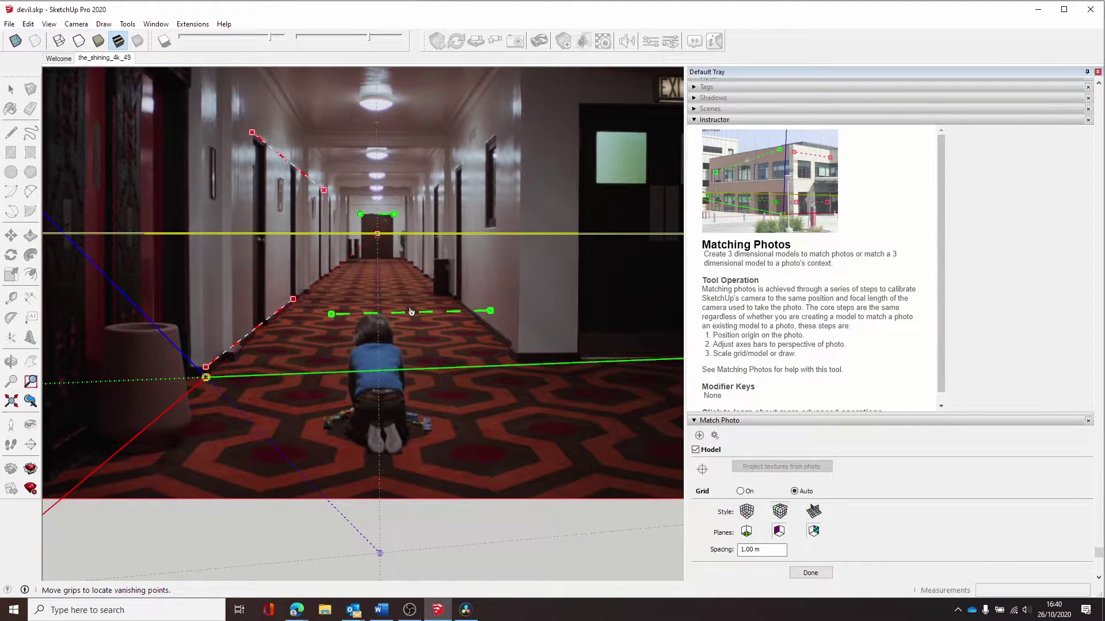
# Move the lower green vanishing-point bar up to the corridor's ceiling beam and align both ends with the beam's edge
pyautogui.moveTo(411, 311); pyautogui.dragTo(386, 148)
pyautogui.scroll(6, 358, 116)
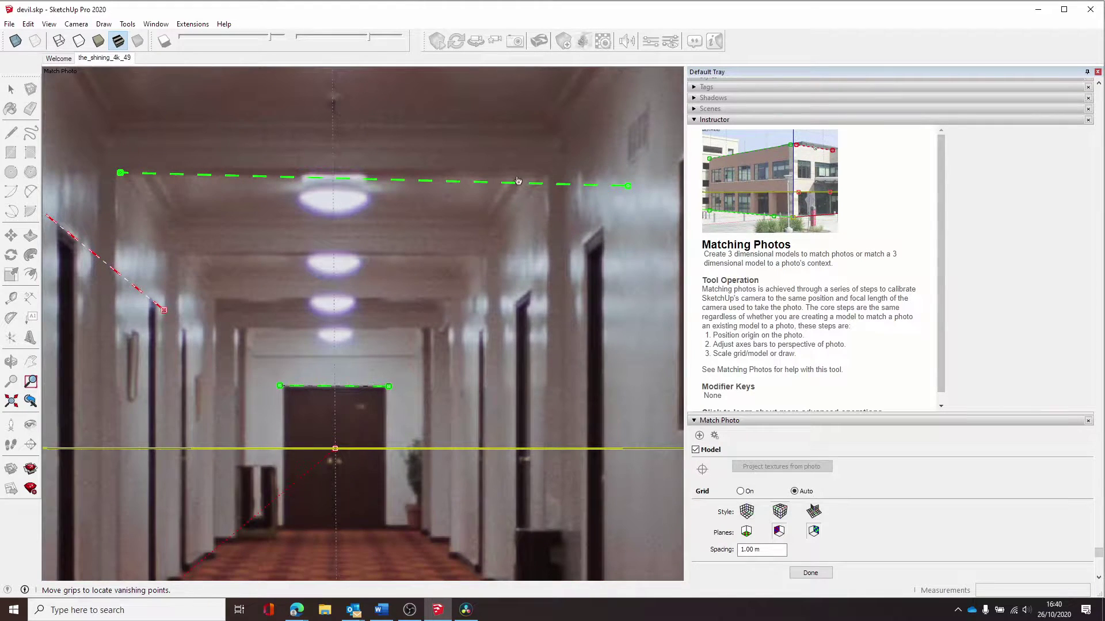
pyautogui.moveTo(620, 184); pyautogui.dragTo(591, 181)
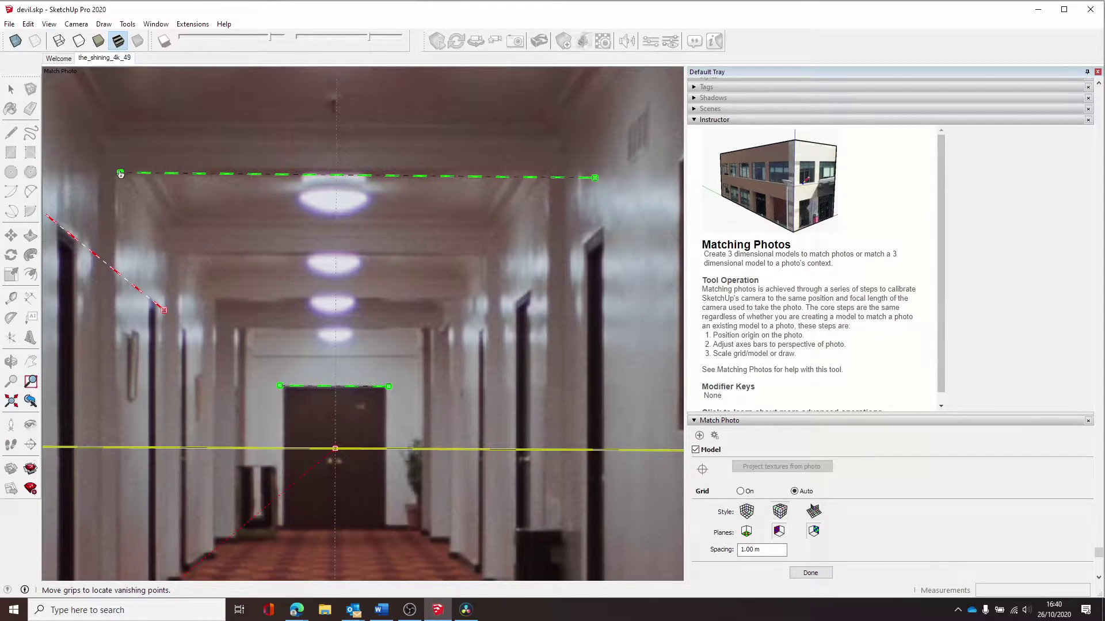
pyautogui.moveTo(119, 174); pyautogui.dragTo(118, 176)
# Examine how the blue vertical axis and the vanishing-point bars line up with the left wall's front corner and the corridor
pyautogui.scroll(-5, 219, 200)
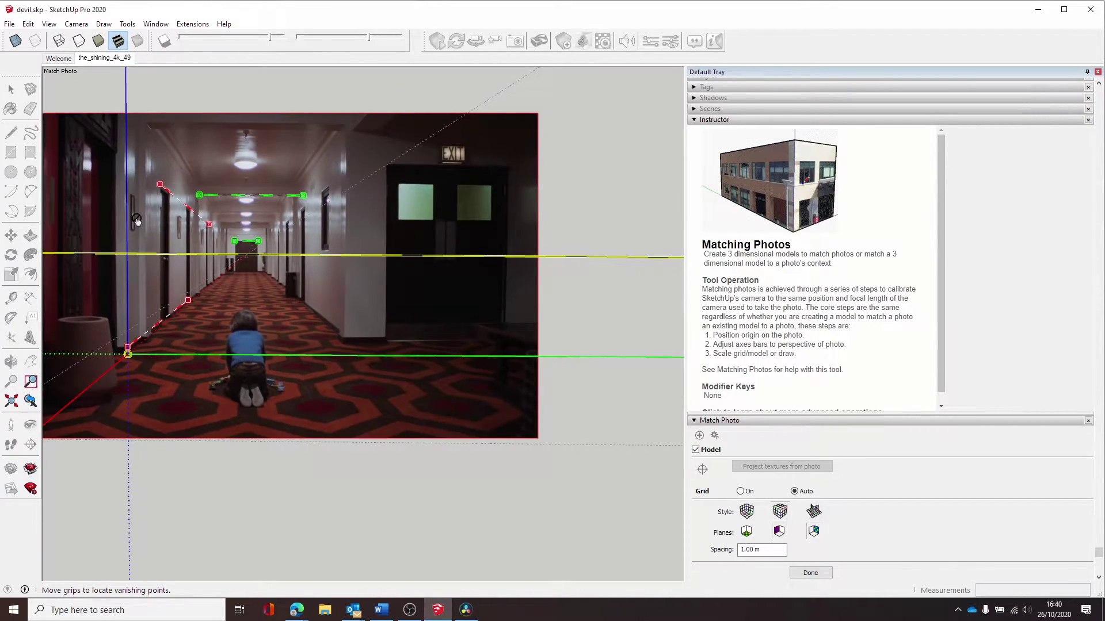
pyautogui.scroll(1, 118, 221)
pyautogui.scroll(1, 123, 217)
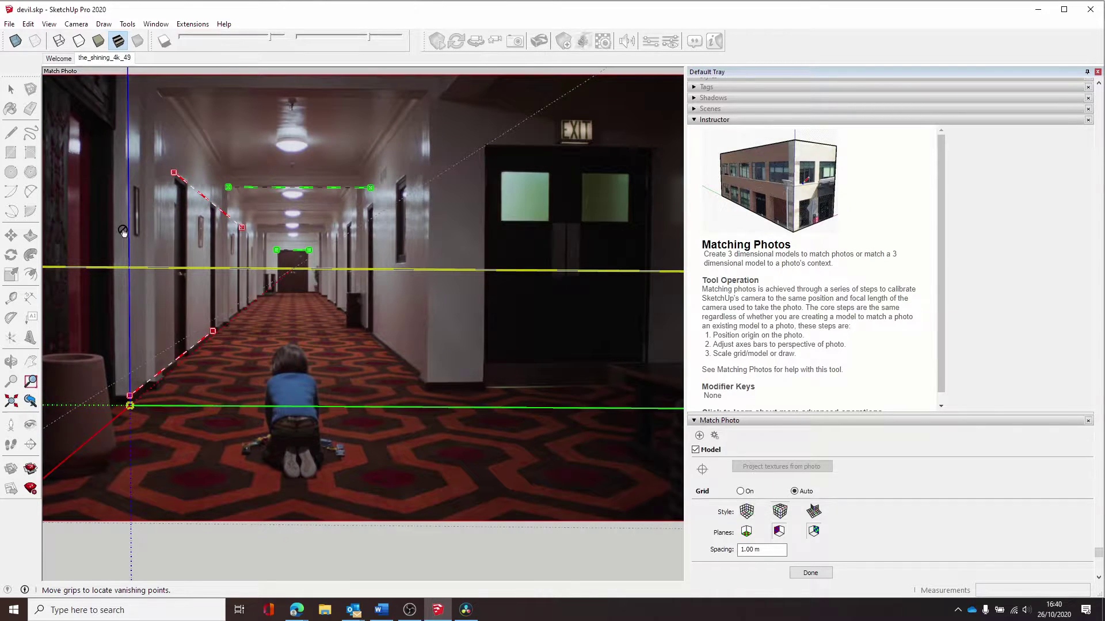
pyautogui.scroll(2, 129, 302)
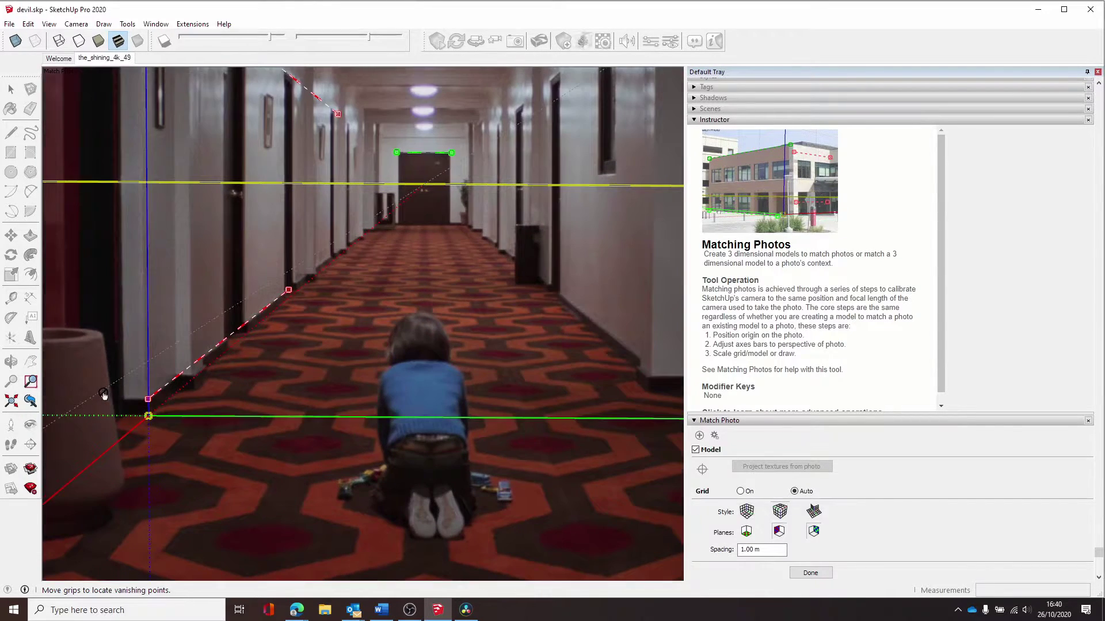
pyautogui.scroll(-3, 148, 415)
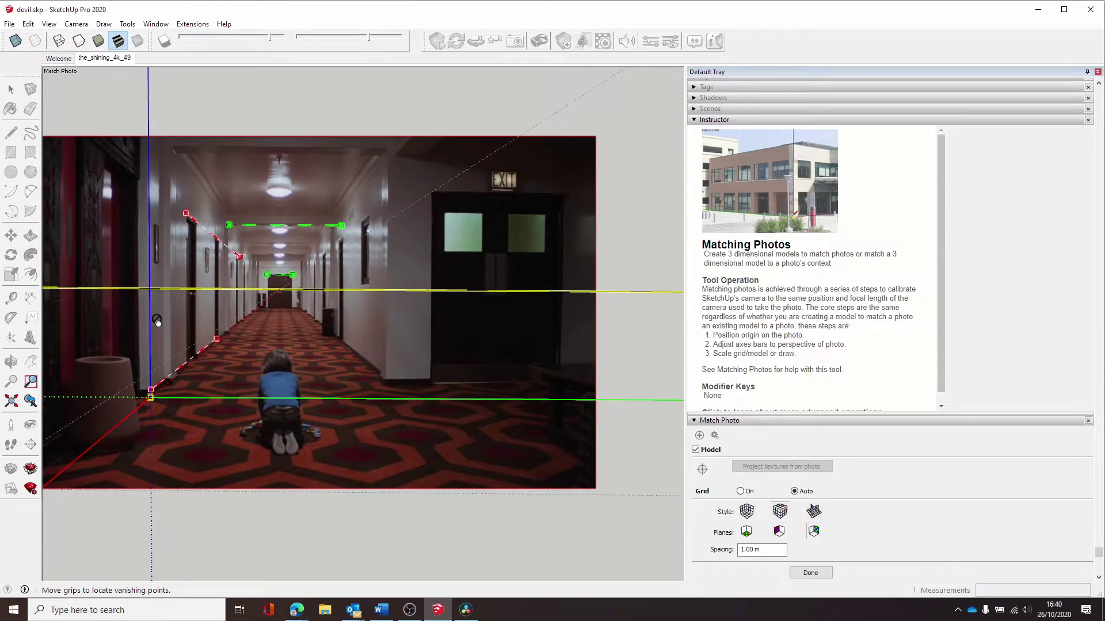
pyautogui.scroll(1, 157, 321)
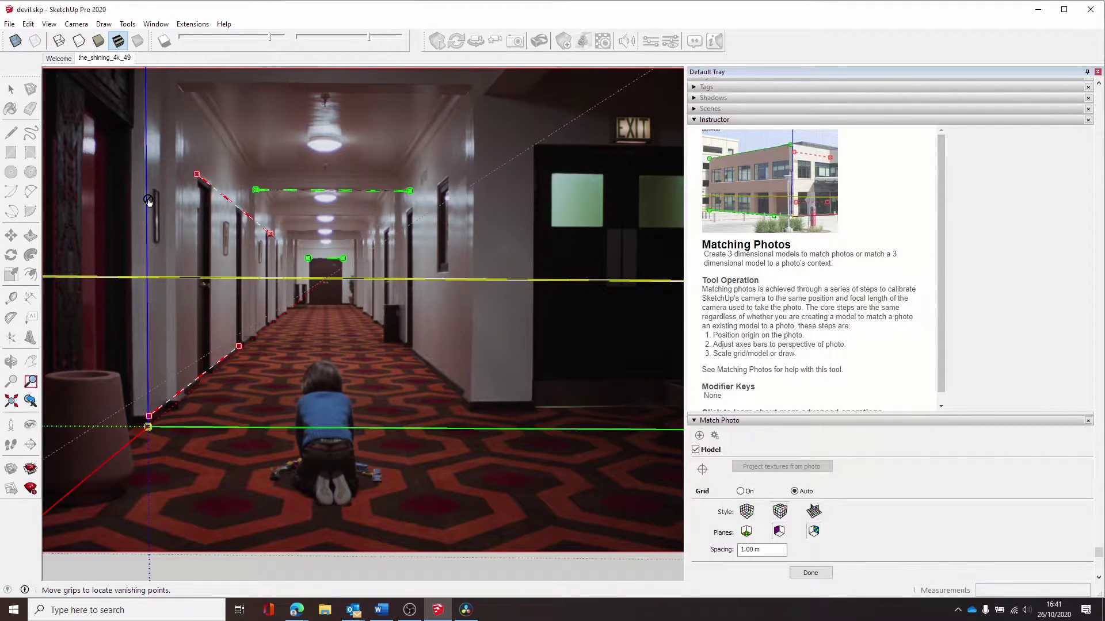
pyautogui.scroll(-3, 186, 196)
pyautogui.scroll(2, 170, 203)
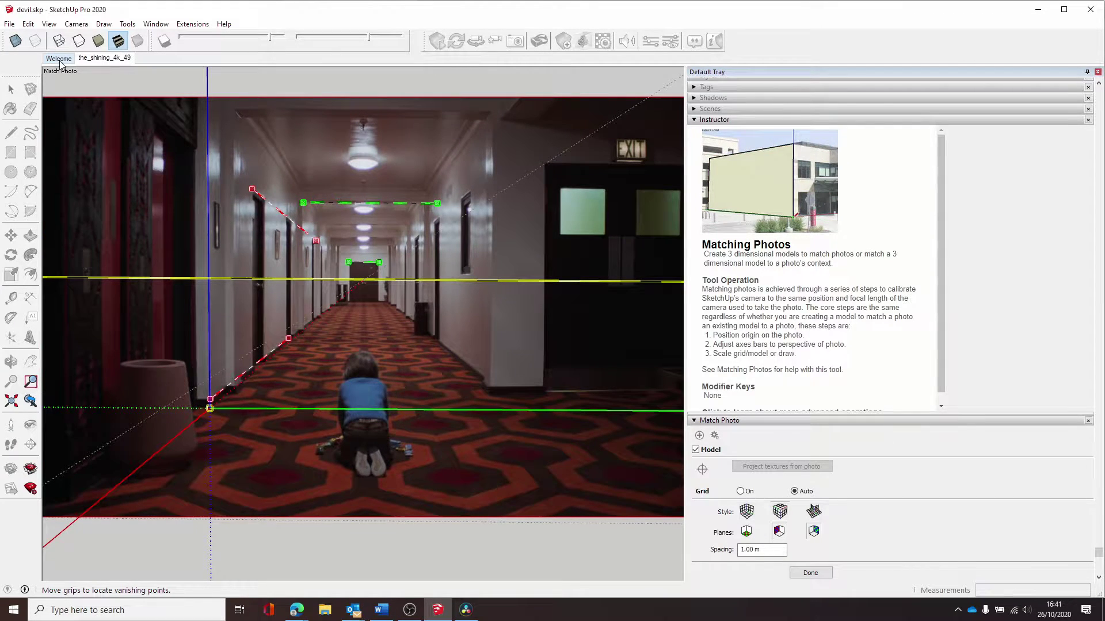
# Finish calibrating the matched photo
pyautogui.rightClick(375, 314)
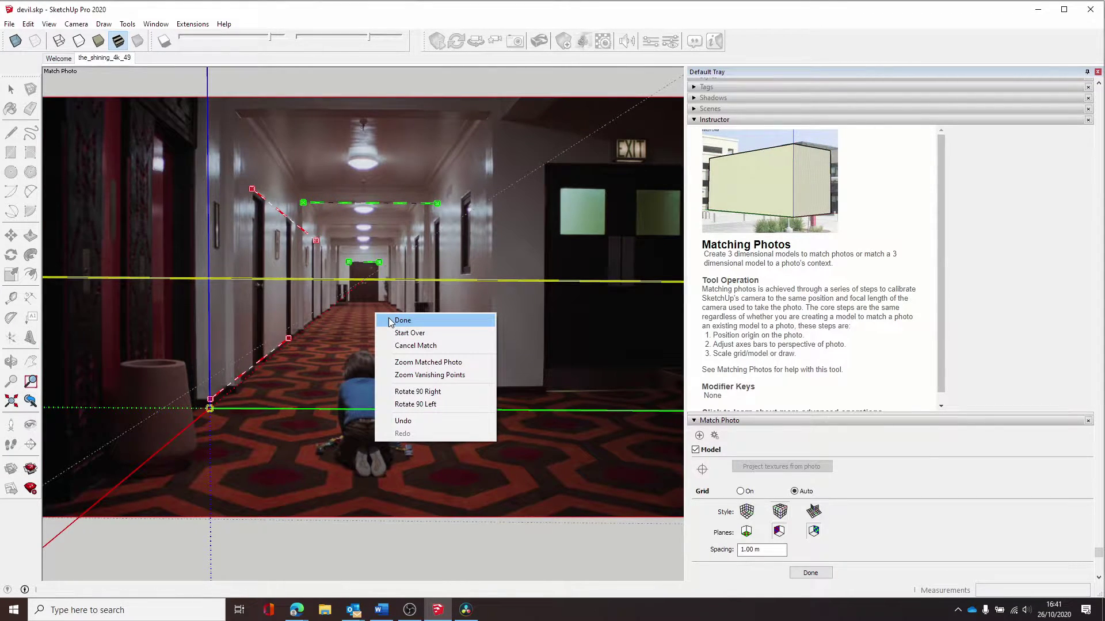
pyautogui.click(395, 320)
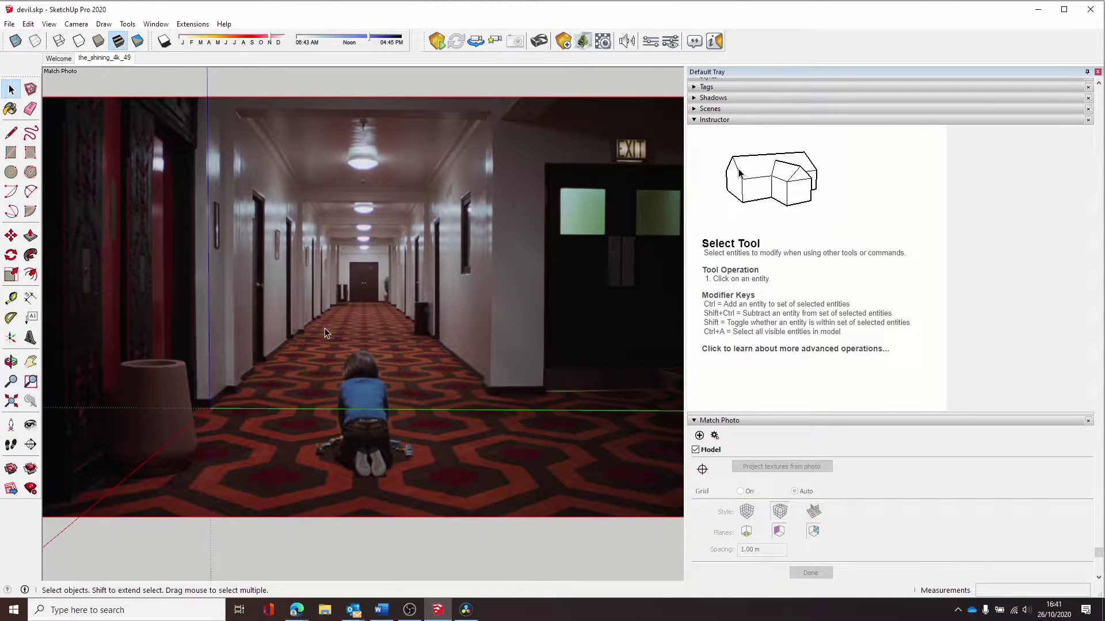
# View the model in the Welcome scene, return to the the_shining_4k_49 scene and inspect the scale figure against the photo
pyautogui.moveTo(325, 332); pyautogui.dragTo(330, 468, button='middle')
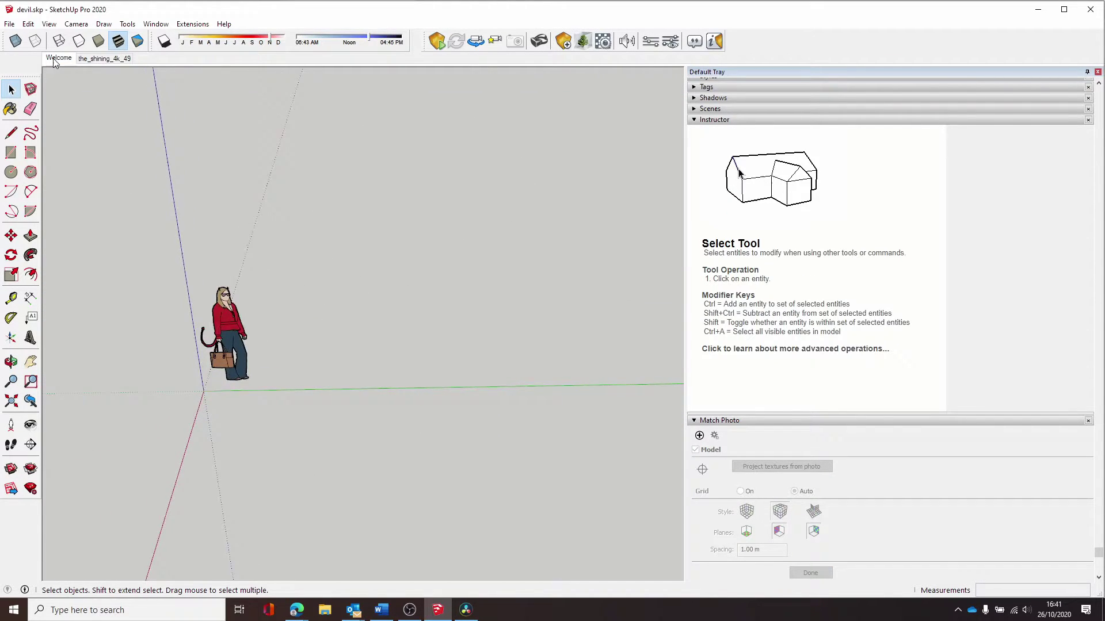
pyautogui.moveTo(75, 87); pyautogui.dragTo(457, 337, button='middle')
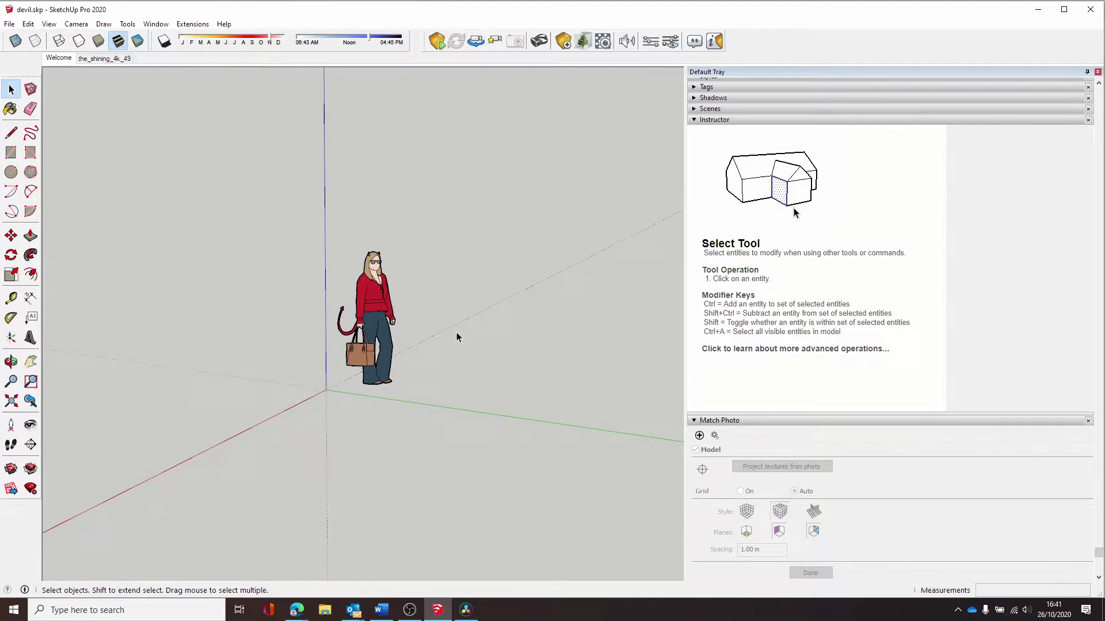
pyautogui.click(105, 58)
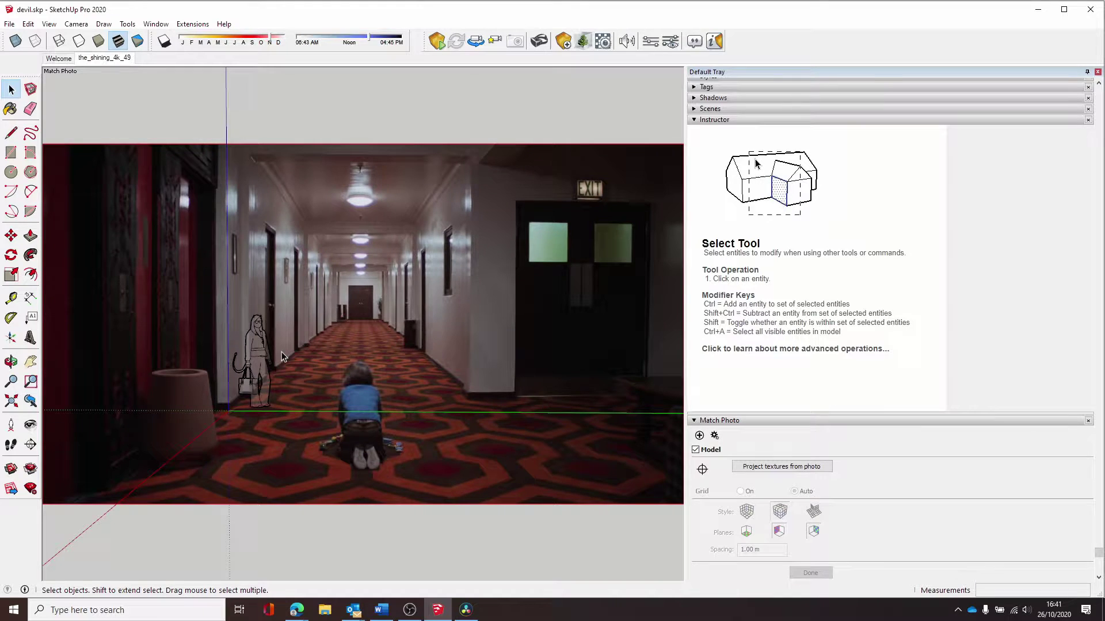
pyautogui.scroll(3, 265, 366)
pyautogui.scroll(-2, 262, 369)
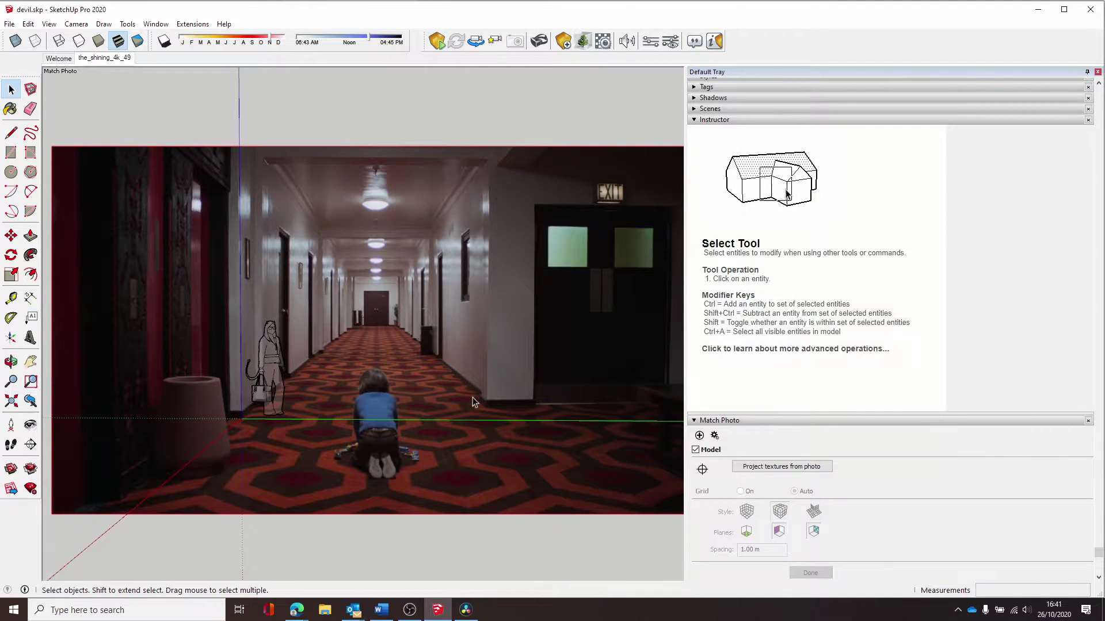
# Reopen the matched photo for editing and set its grid to On
pyautogui.click(715, 435)
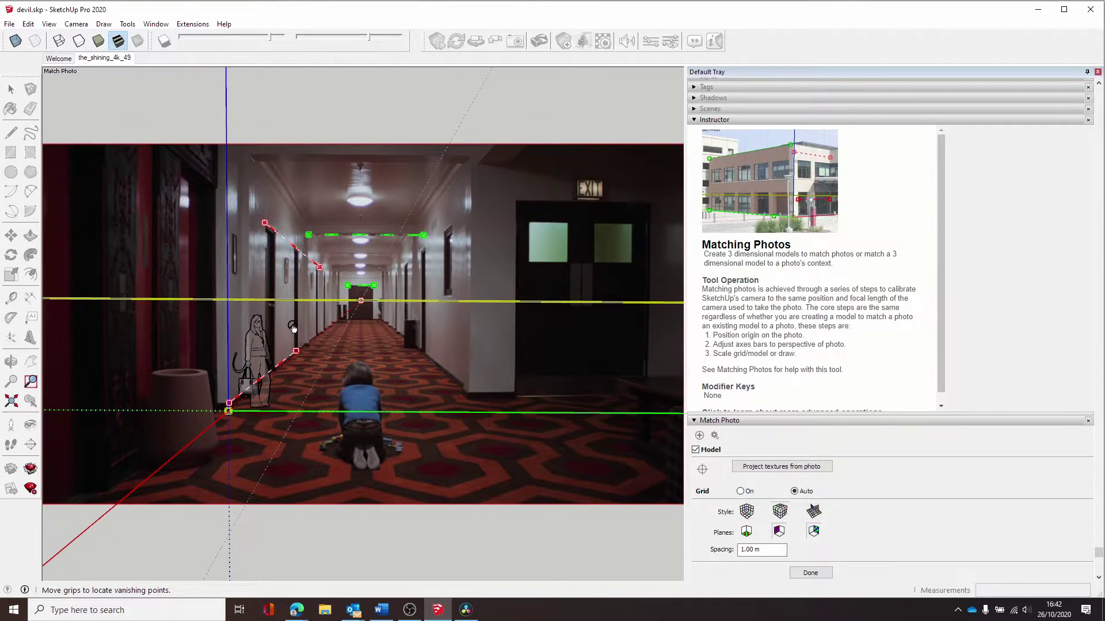
pyautogui.click(741, 491)
pyautogui.scroll(3, 244, 354)
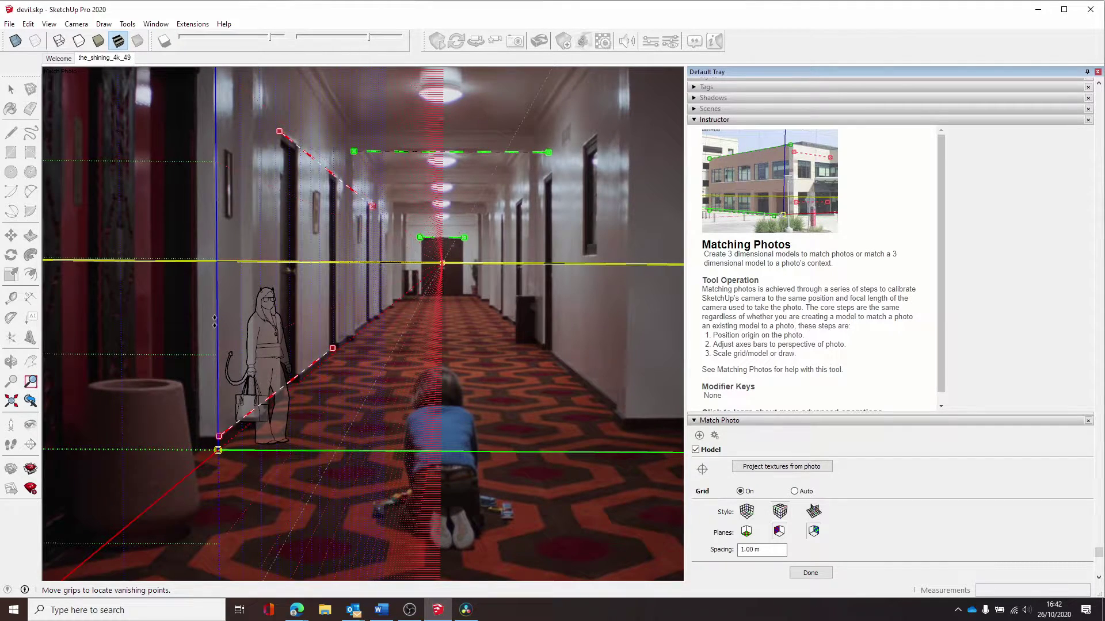
pyautogui.scroll(-3, 219, 452)
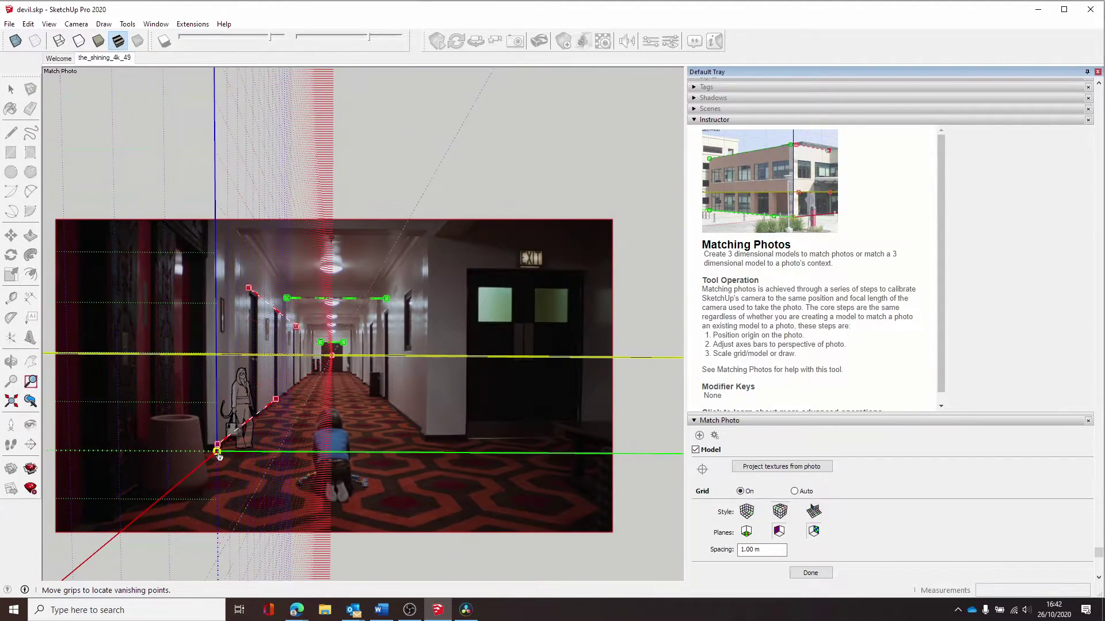
# Move the axis origin to the foot of the exit double doors, where the door frame meets the side wall
pyautogui.moveTo(218, 453); pyautogui.dragTo(431, 435)
pyautogui.scroll(3, 484, 440)
pyautogui.scroll(3, 484, 440)
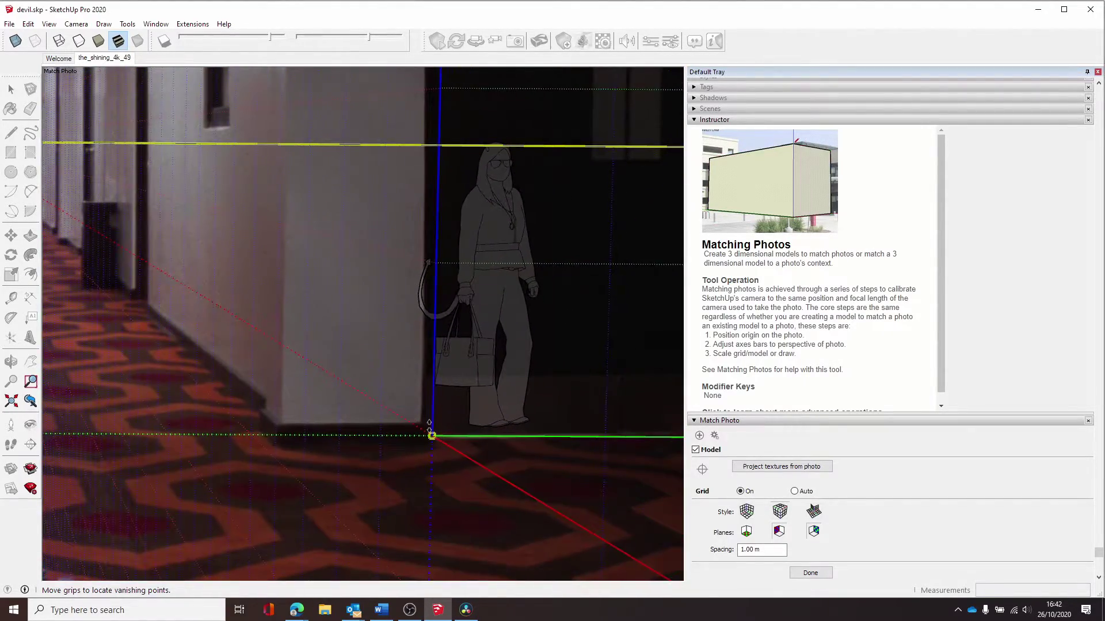
pyautogui.scroll(-6, 425, 402)
pyautogui.scroll(2, 594, 277)
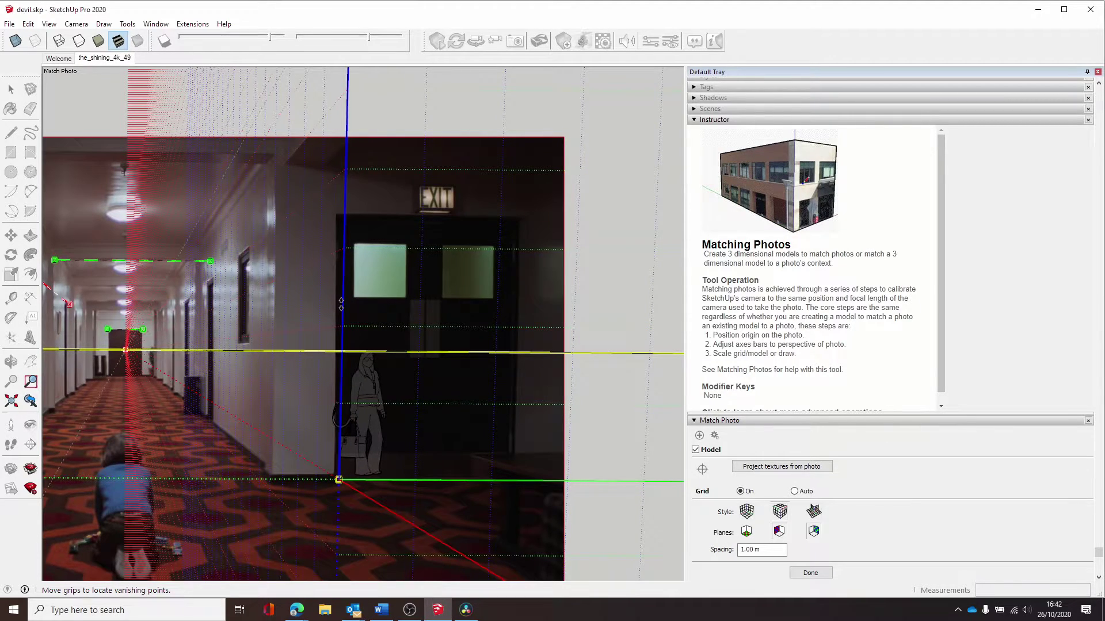
# Scale the 1.00 m grid along the vertical axis until its second horizontal line meets the top of the exit doors
pyautogui.moveTo(341, 304); pyautogui.dragTo(352, 207)
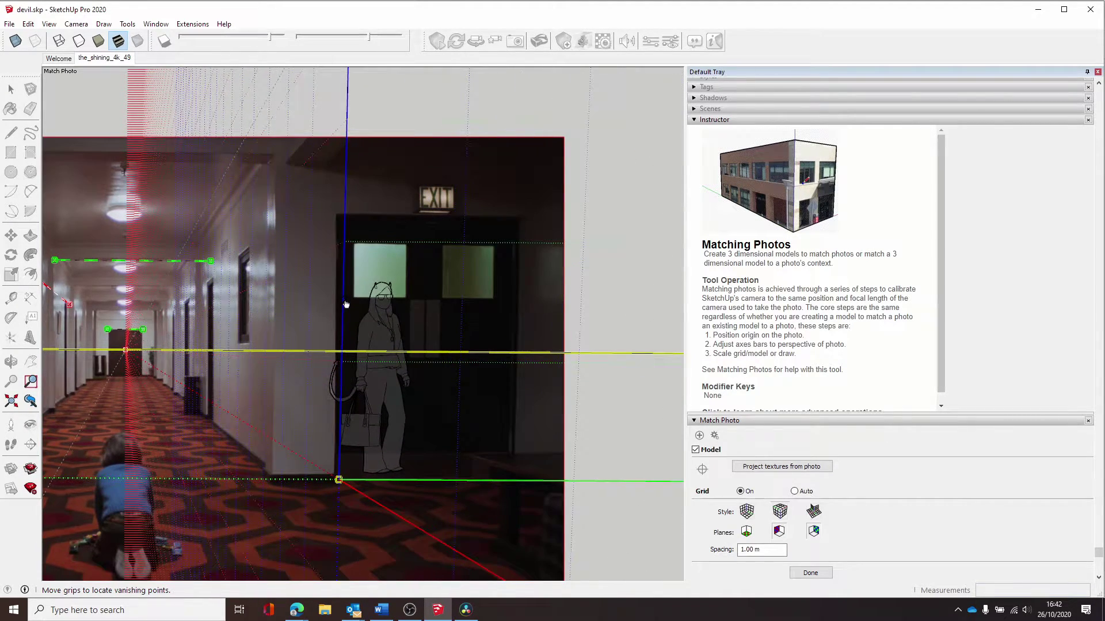
pyautogui.moveTo(338, 304); pyautogui.dragTo(347, 282)
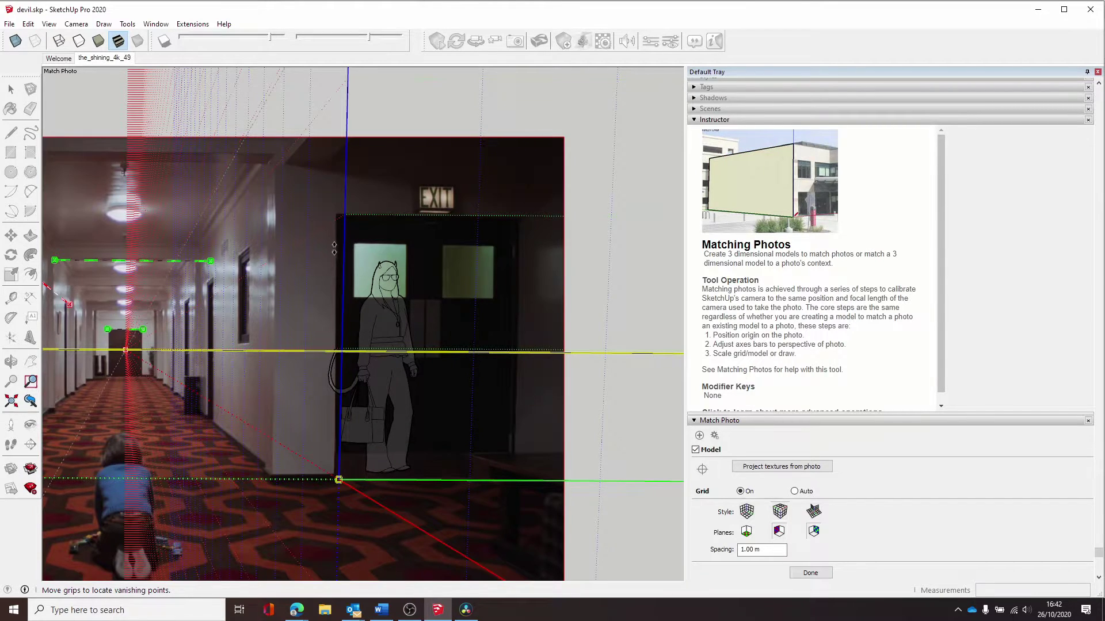
pyautogui.scroll(-5, 61, 448)
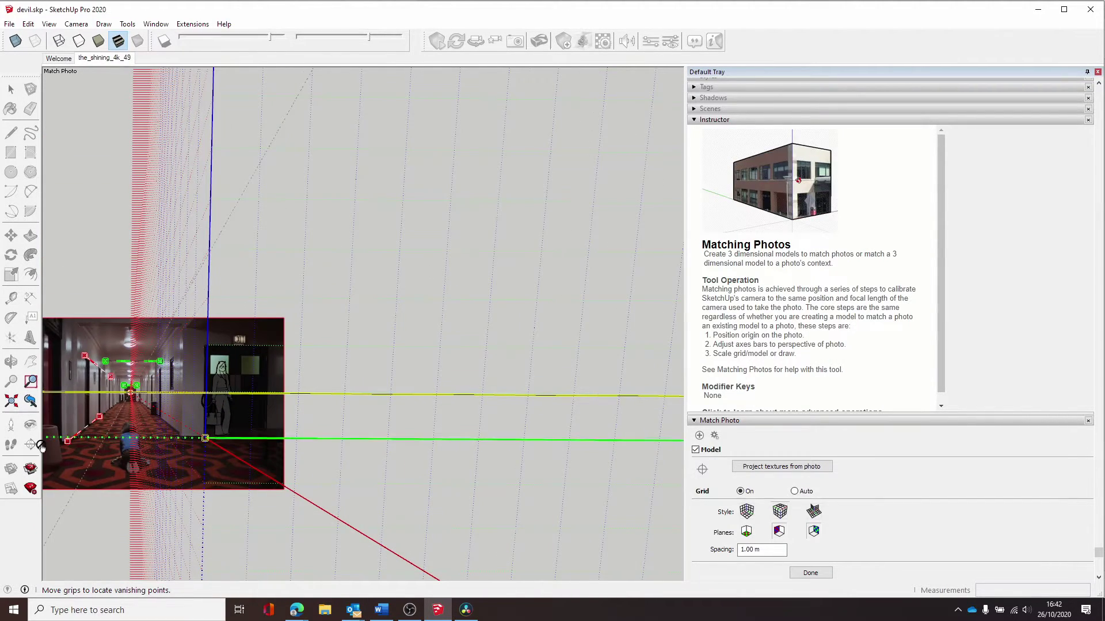
# Move the axis origin to the foot of the corridor's near left wall corner and finish editing the photo match
pyautogui.scroll(3, 62, 446)
pyautogui.scroll(2, 62, 446)
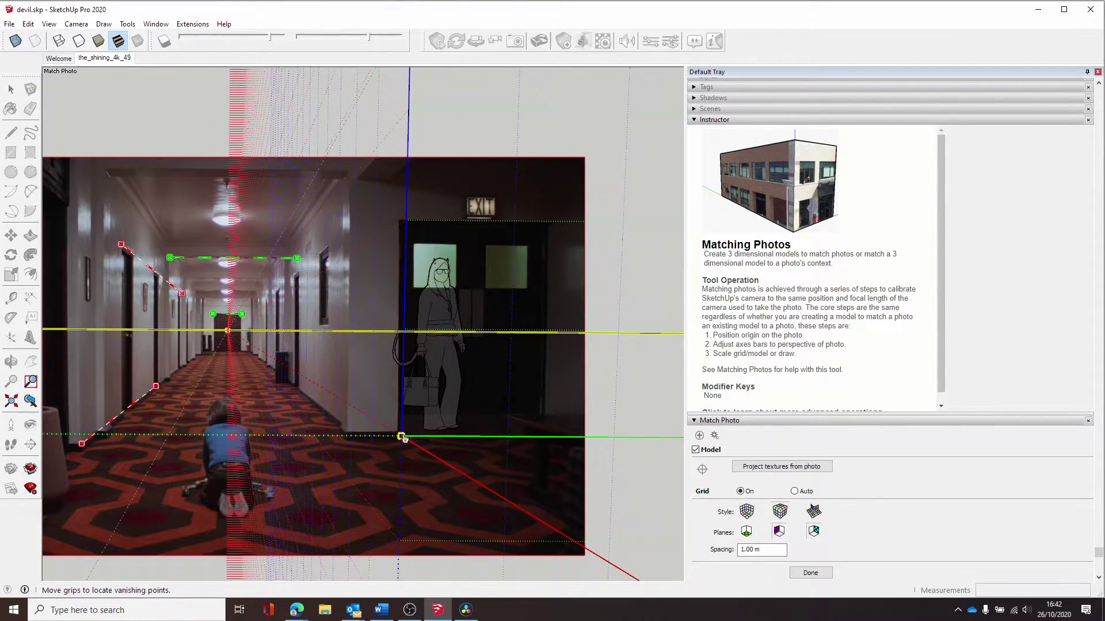
pyautogui.moveTo(401, 437); pyautogui.dragTo(173, 489)
pyautogui.scroll(4, 84, 446)
pyautogui.scroll(4, 66, 446)
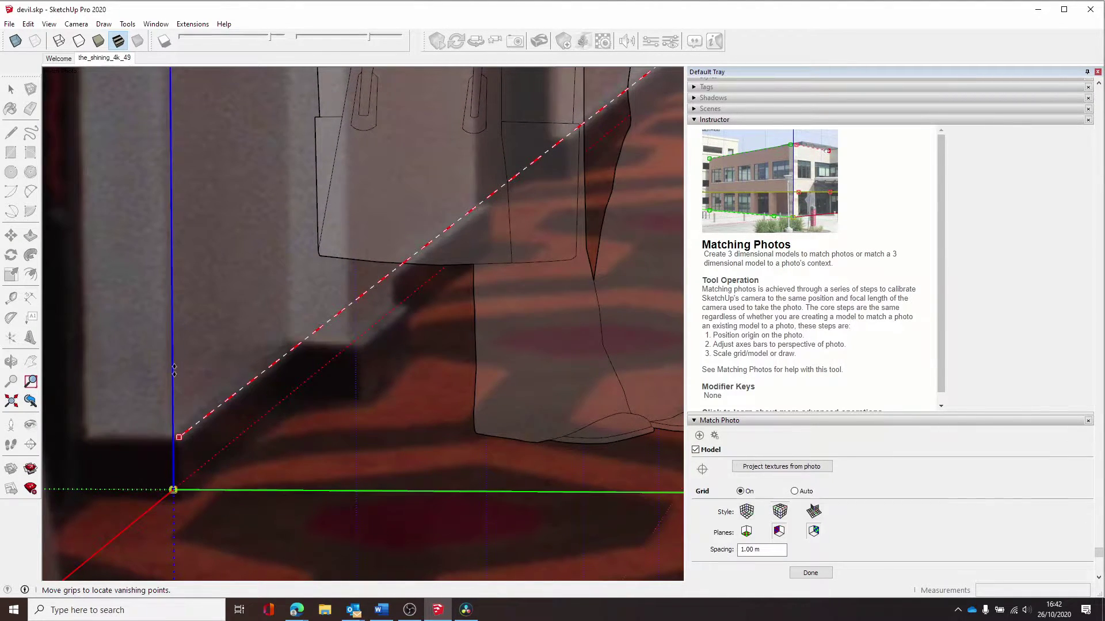
pyautogui.moveTo(173, 490); pyautogui.dragTo(165, 489)
pyautogui.scroll(-4, 166, 483)
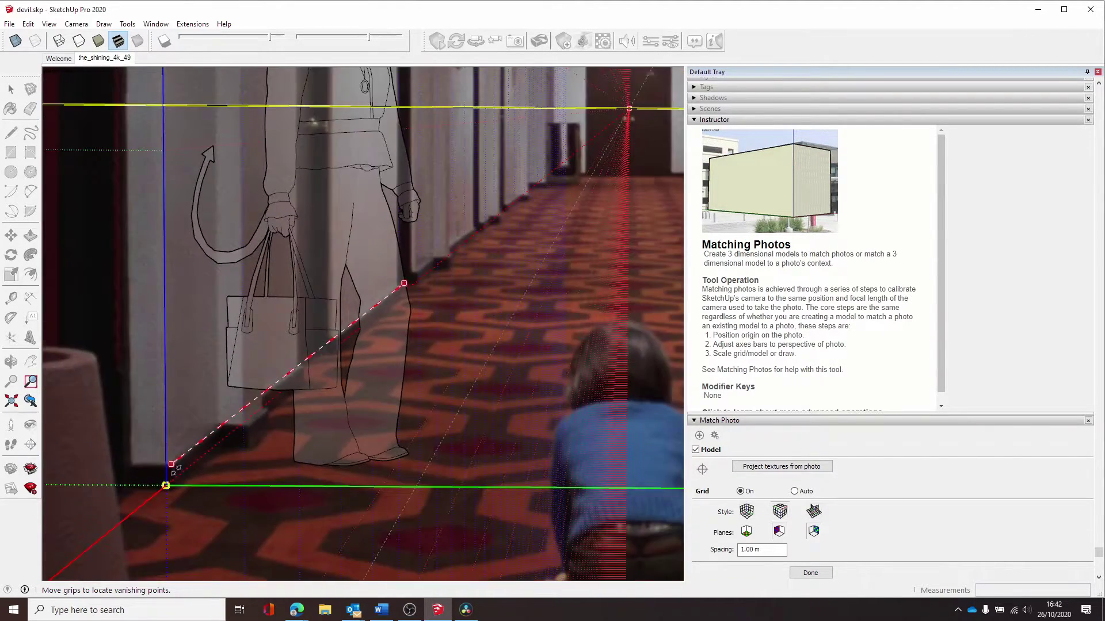
pyautogui.scroll(-5, 174, 469)
pyautogui.rightClick(298, 418)
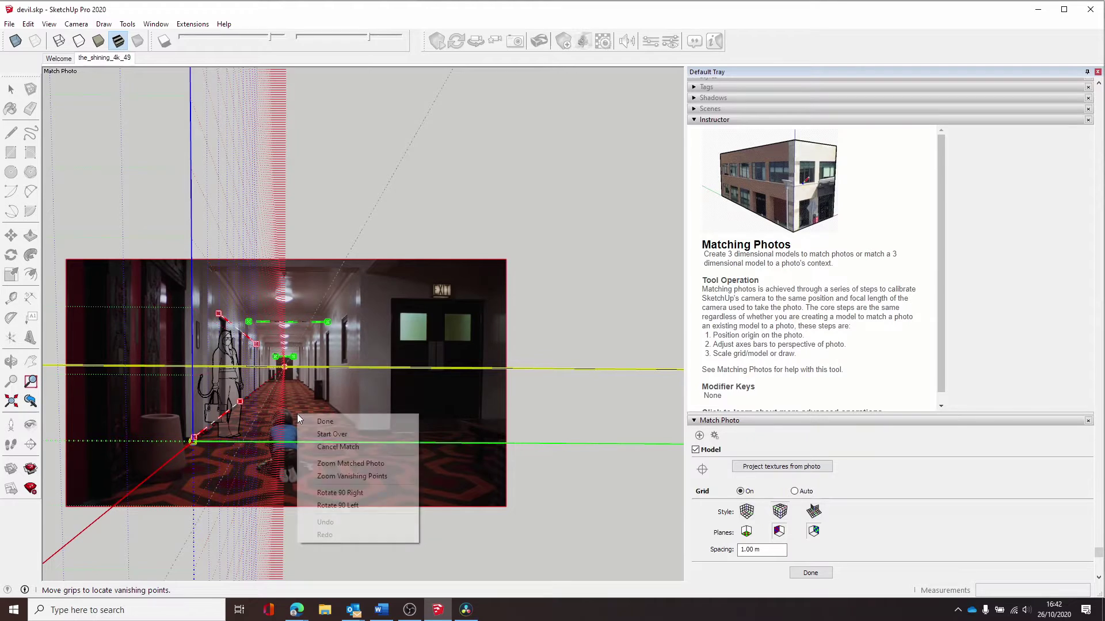
pyautogui.click(320, 423)
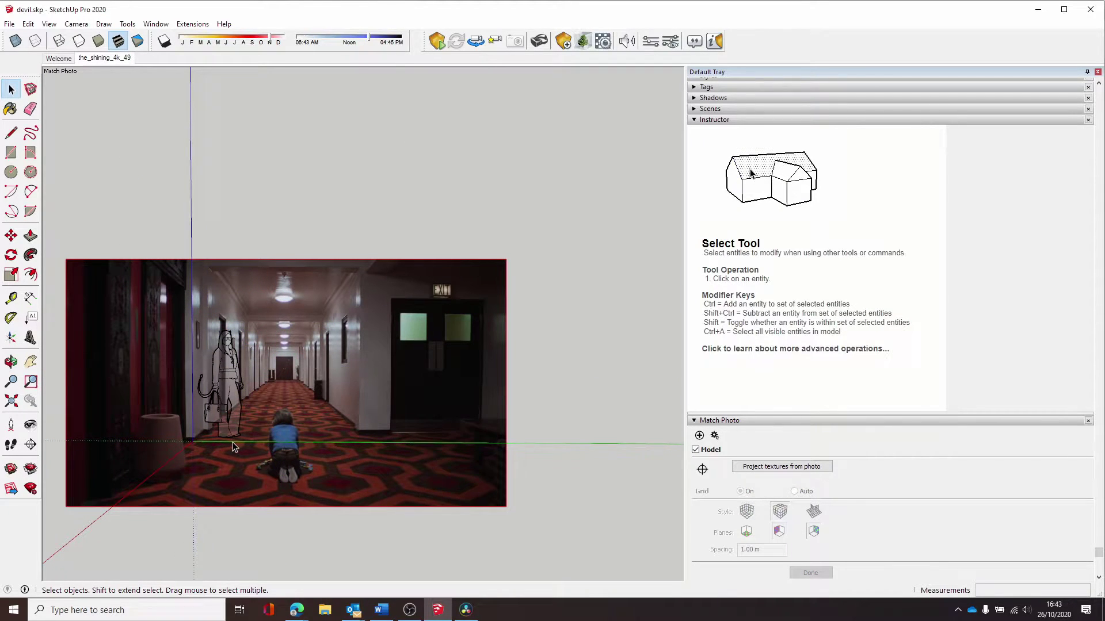
# Draw a floor rectangle from the axis origin to the far right corner of the corridor, about 24 m by 2.7 m
pyautogui.scroll(1, 142, 464)
pyautogui.scroll(1, 167, 367)
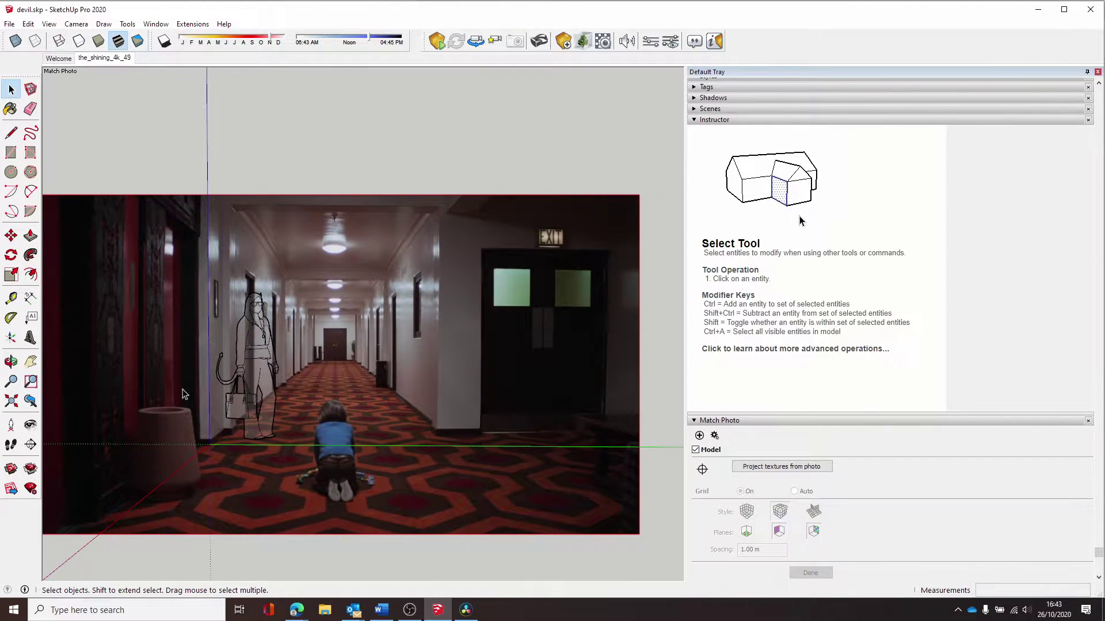
pyautogui.click(11, 154)
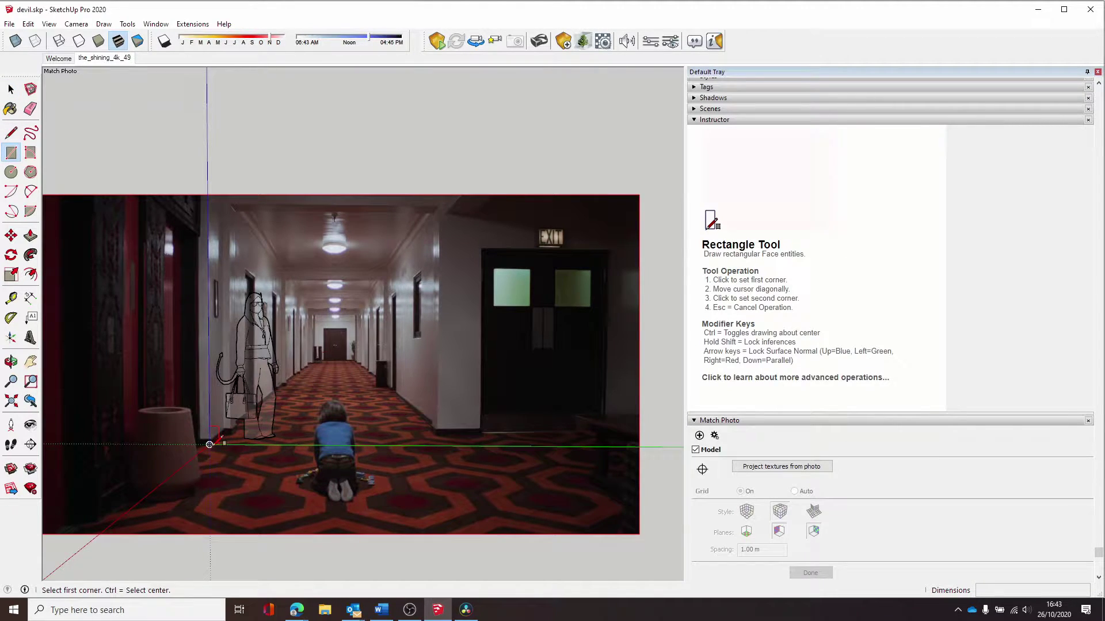
pyautogui.click(210, 443)
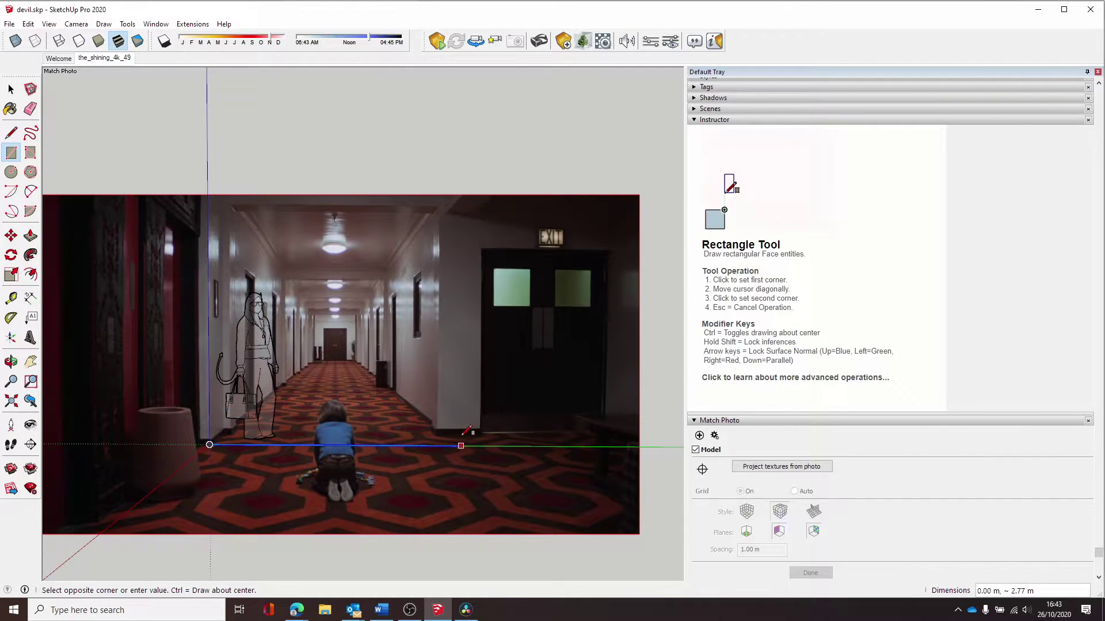
pyautogui.scroll(3, 422, 420)
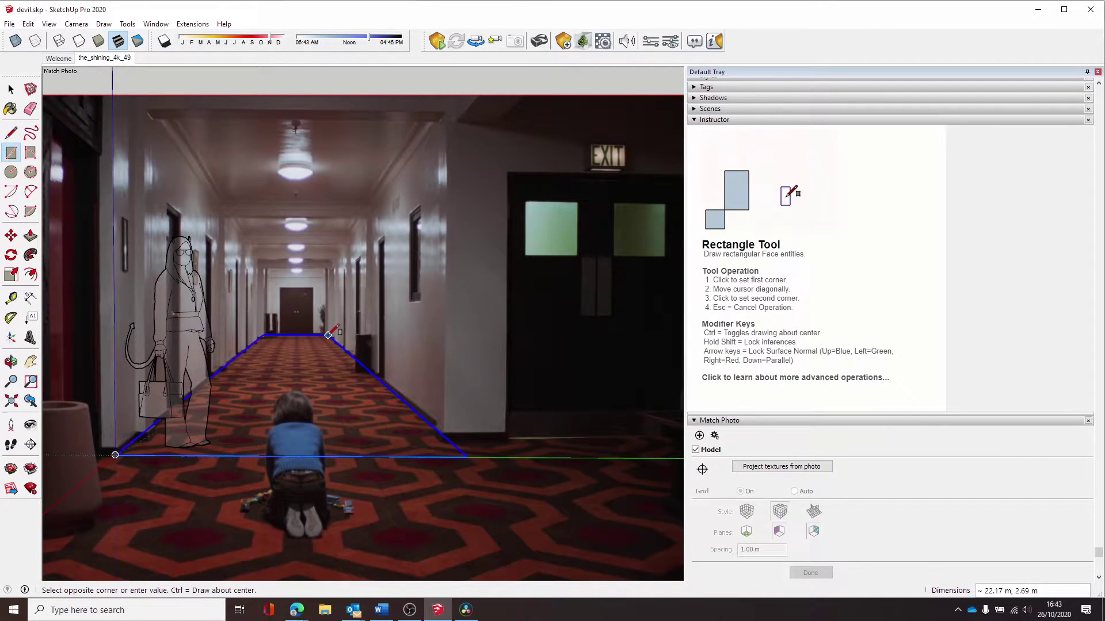
pyautogui.scroll(3, 328, 335)
pyautogui.scroll(2, 328, 336)
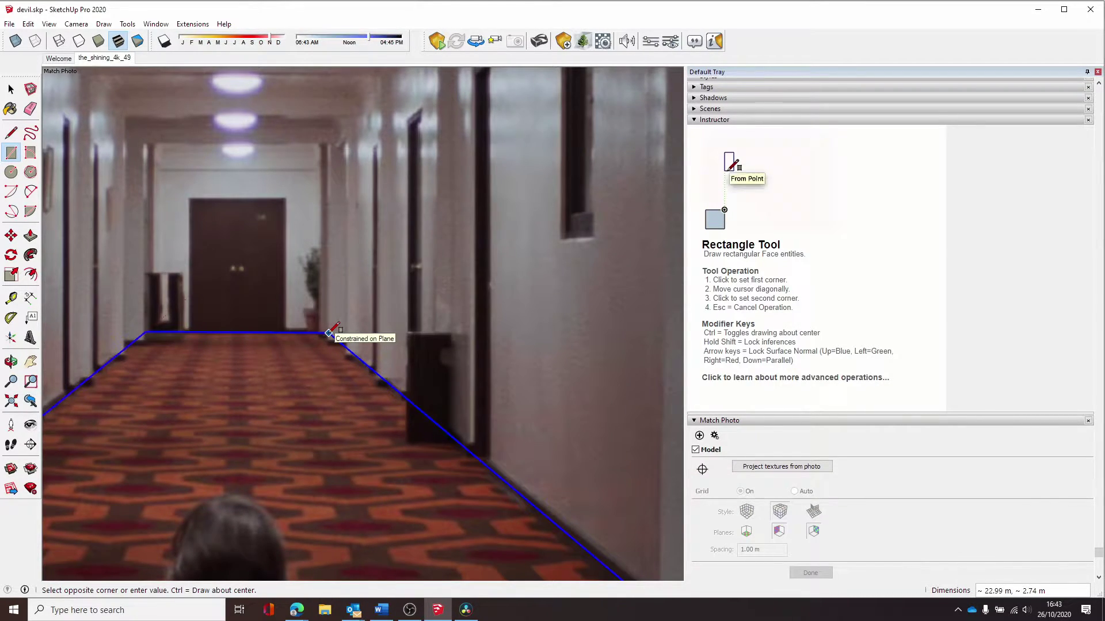
pyautogui.scroll(-3, 329, 333)
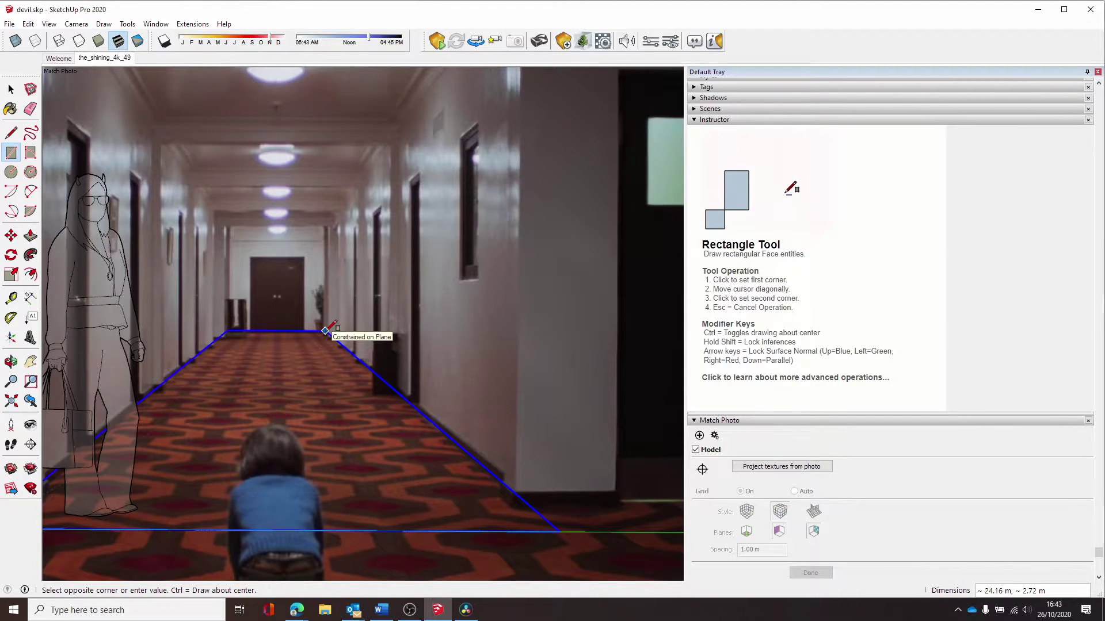
pyautogui.press('Escape')
pyautogui.scroll(-4, 325, 354)
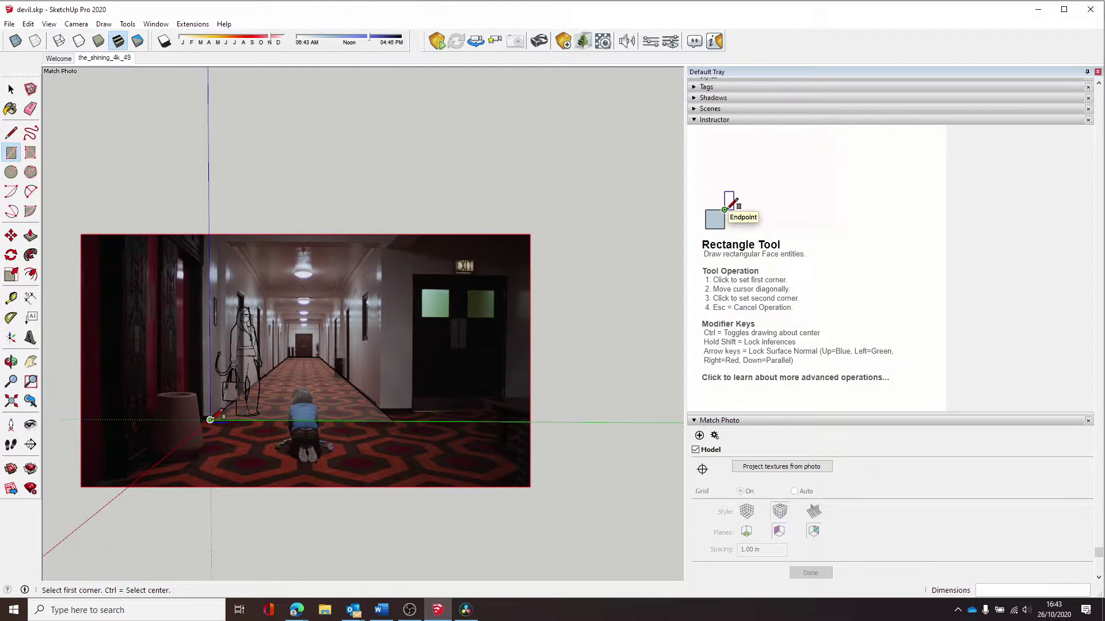
# Draw a second floor rectangle from the axis origin toward the camera, slightly wider than the corridor
pyautogui.click(210, 420)
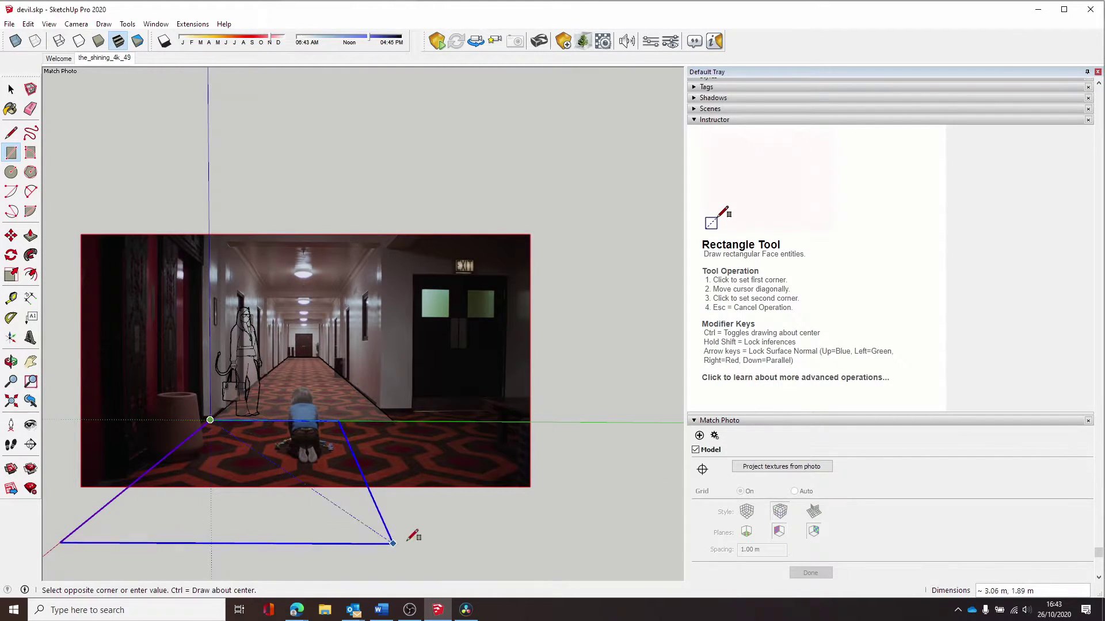
pyautogui.click(638, 526)
pyautogui.moveTo(638, 526); pyautogui.dragTo(300, 546, button='middle')
# Draw a rectangle extending the foreground floor along the green axis and a narrow strip behind it, up to the exit-door wall
pyautogui.click(241, 562)
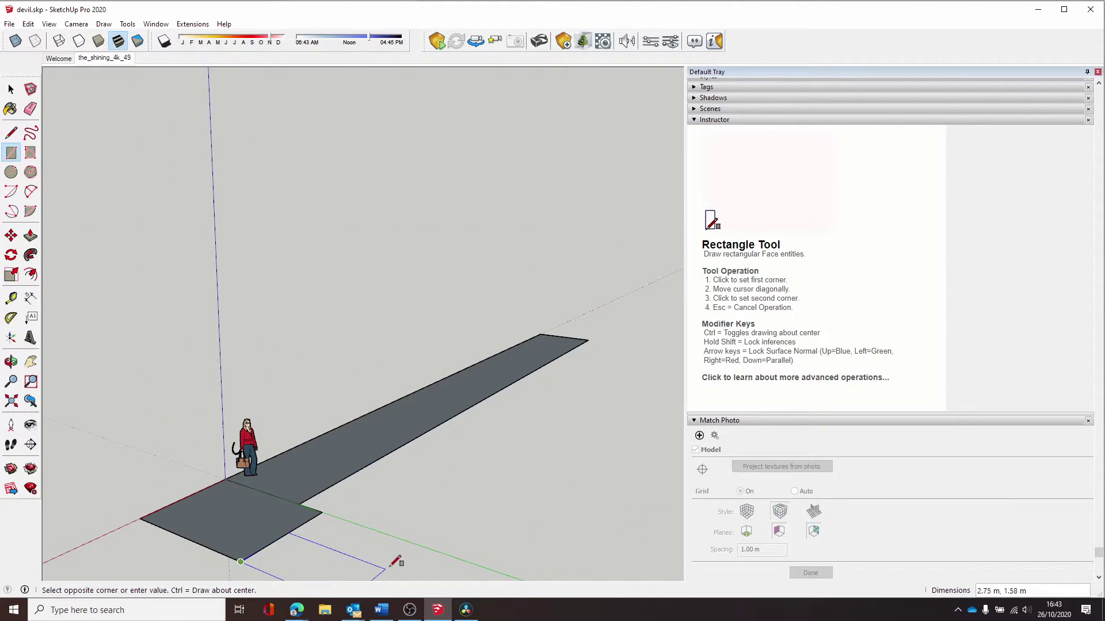
pyautogui.click(355, 523)
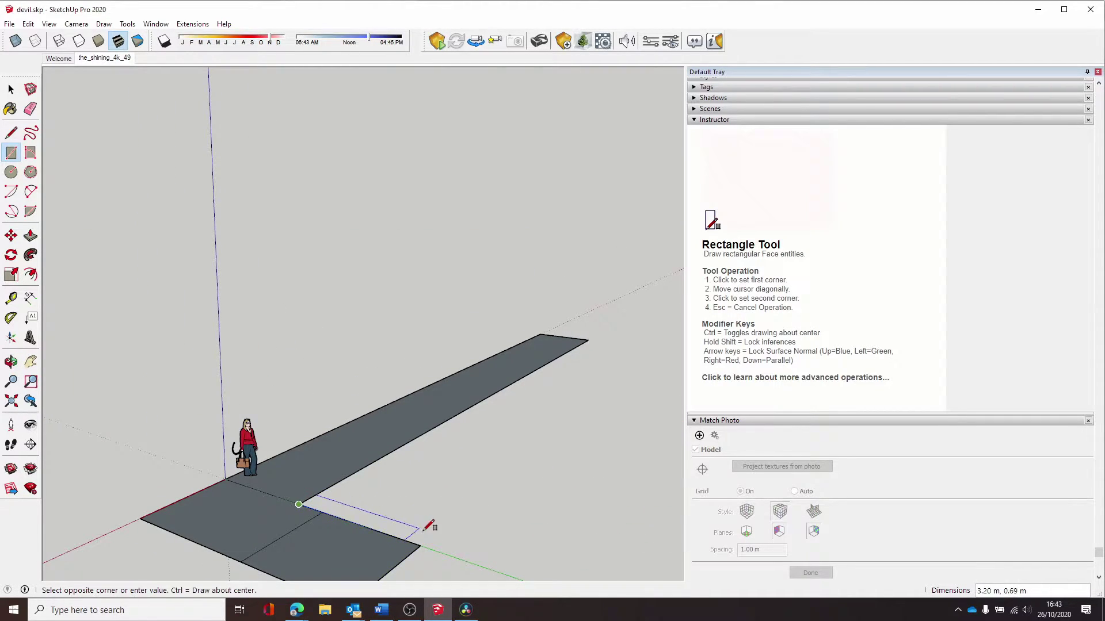
pyautogui.click(441, 531)
pyautogui.moveTo(297, 541)
pyautogui.mouseDown(button='middle')
pyautogui.moveTo(316, 533)
pyautogui.moveTo(305, 526)
pyautogui.mouseUp(button='middle')
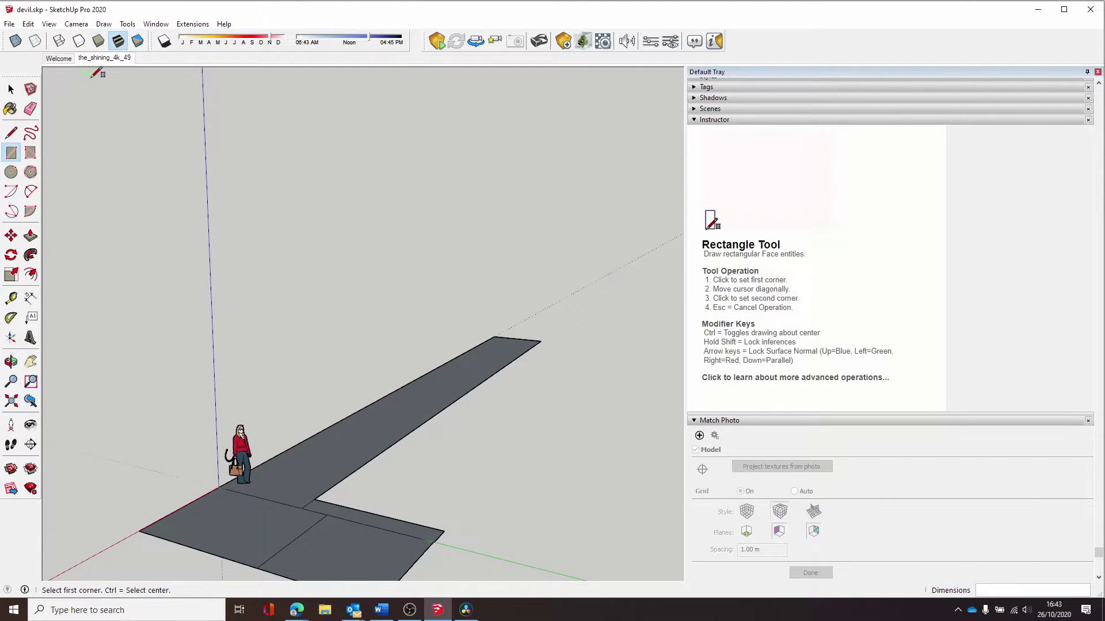
# Return to the the_shining_4k_49 scene, check the floor's edge at the exit doors and erase the lines dividing the floor there
pyautogui.click(110, 58)
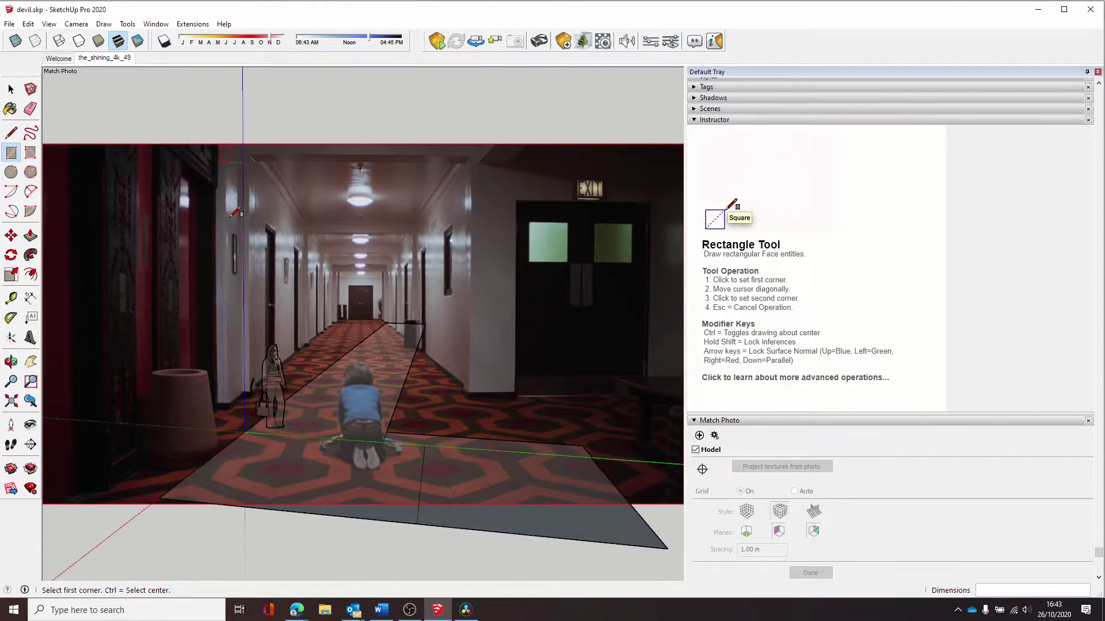
pyautogui.scroll(-3, 386, 328)
pyautogui.scroll(7, 541, 365)
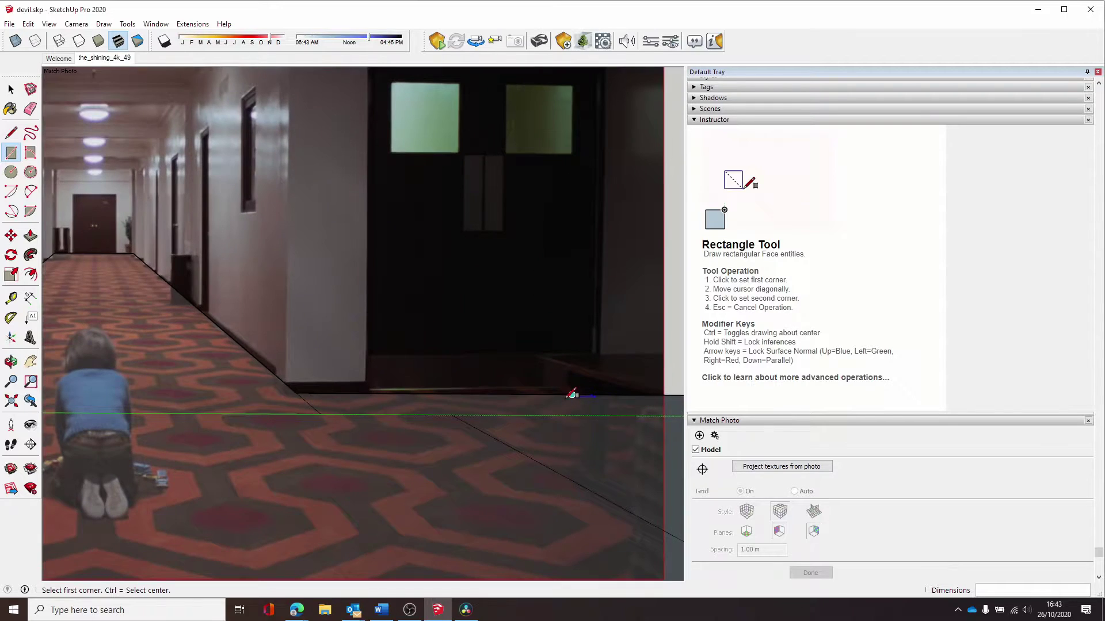
pyautogui.press('space')
pyautogui.click(378, 395)
pyautogui.scroll(2, 378, 396)
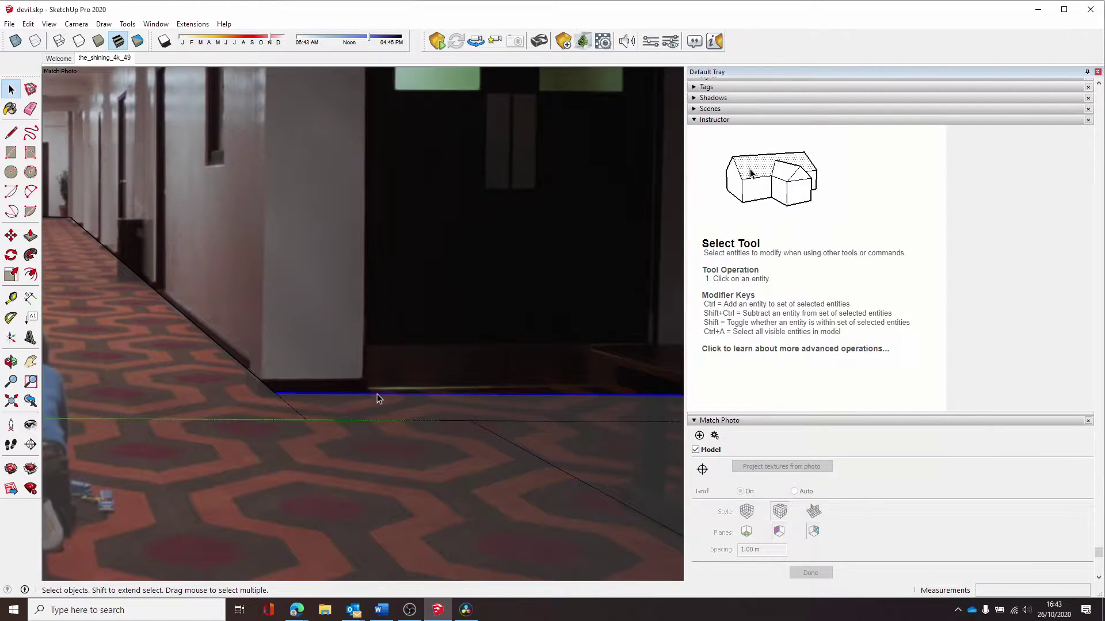
pyautogui.scroll(-5, 353, 394)
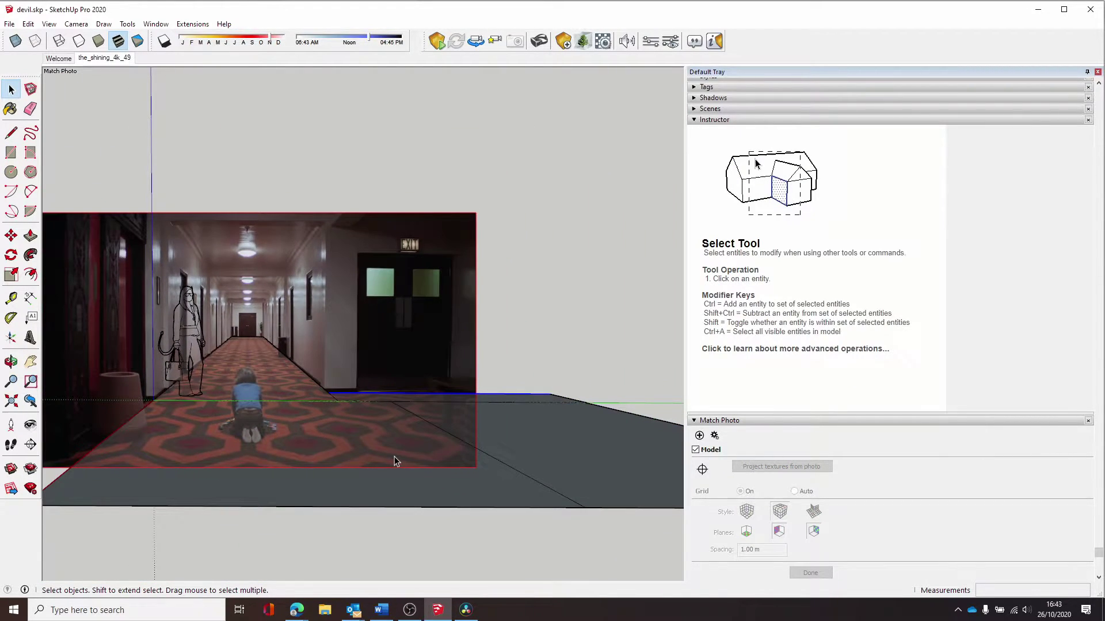
pyautogui.press('e')
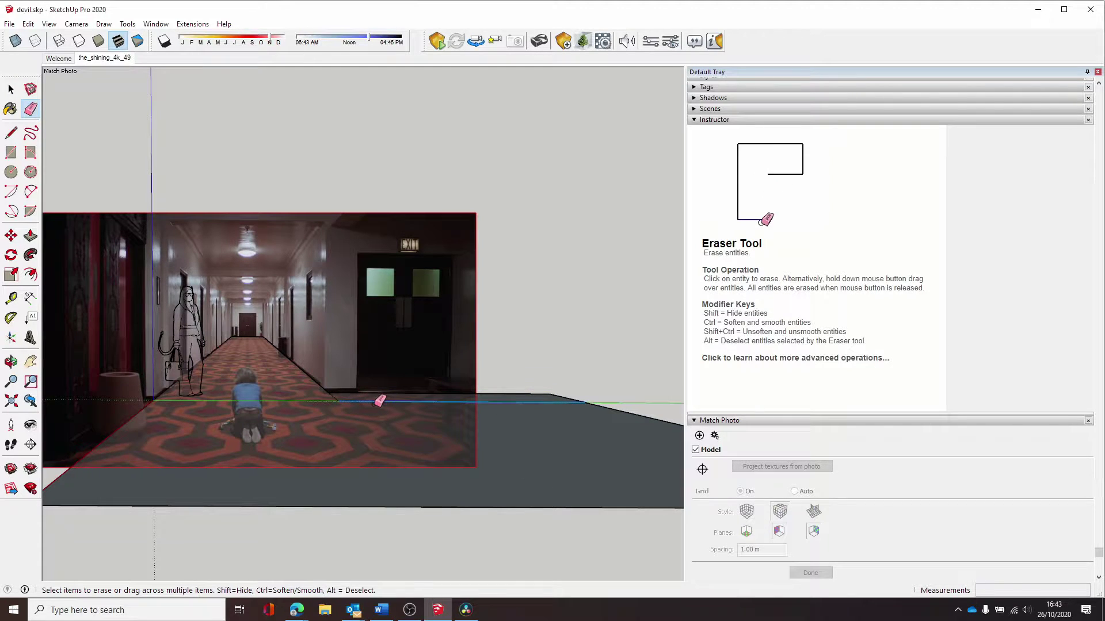
pyautogui.scroll(-2, 59, 424)
pyautogui.scroll(6, 124, 488)
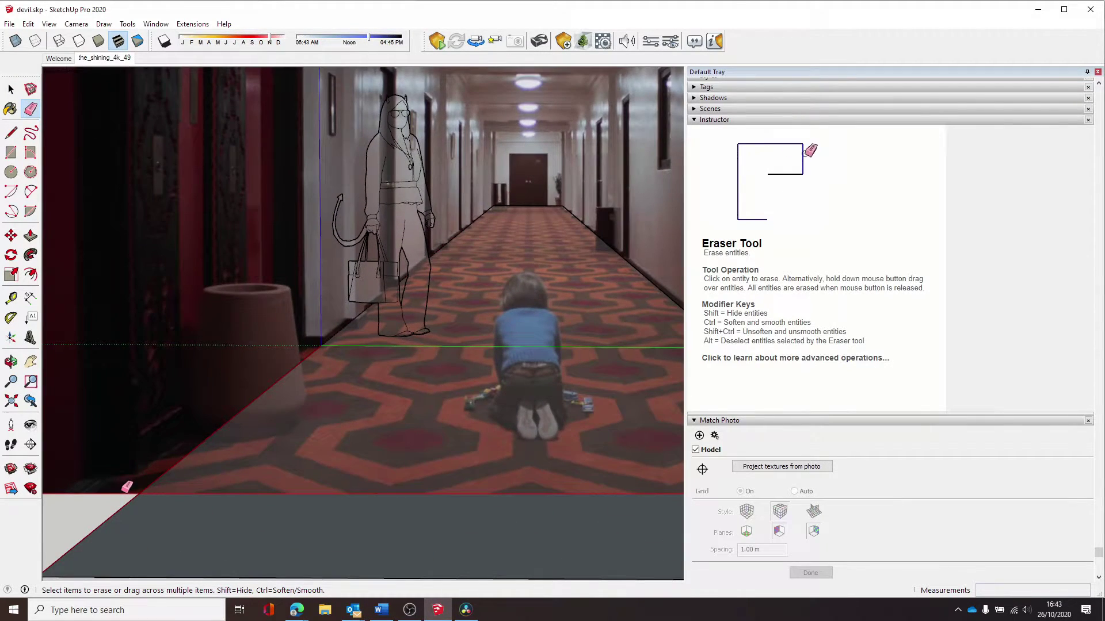
# Draw a narrow floor rectangle from the axis origin along the left wall behind the bin, about 2.31 m by 0.27 m
pyautogui.press('r')
pyautogui.click(321, 345)
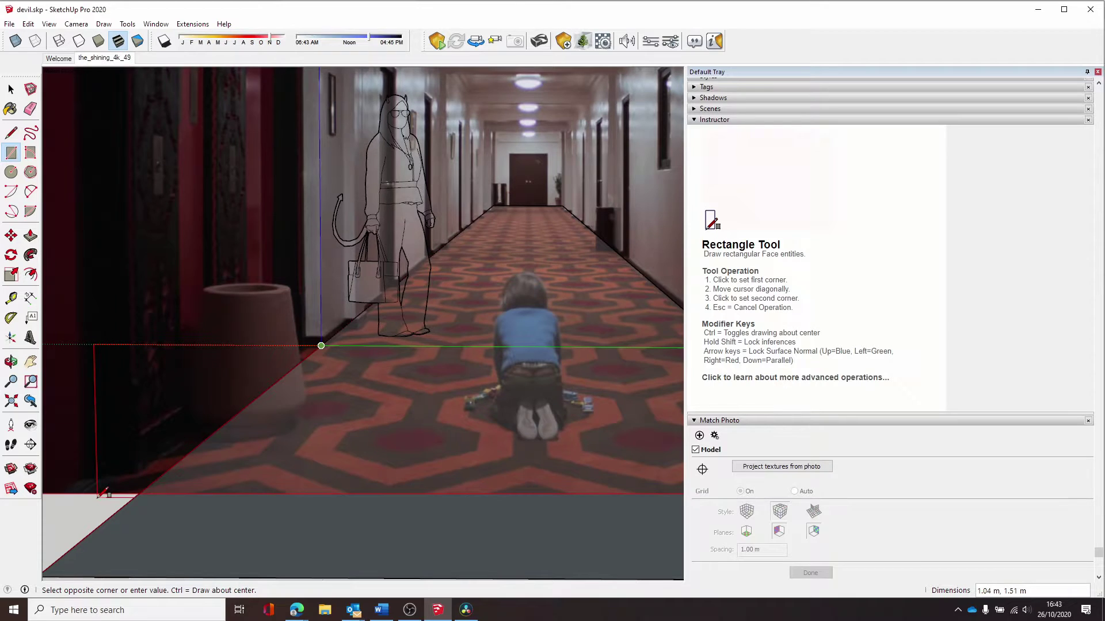
pyautogui.click(64, 492)
# Erase the edges separating the left-hand strip and the corridor from the foreground floor
pyautogui.press('e')
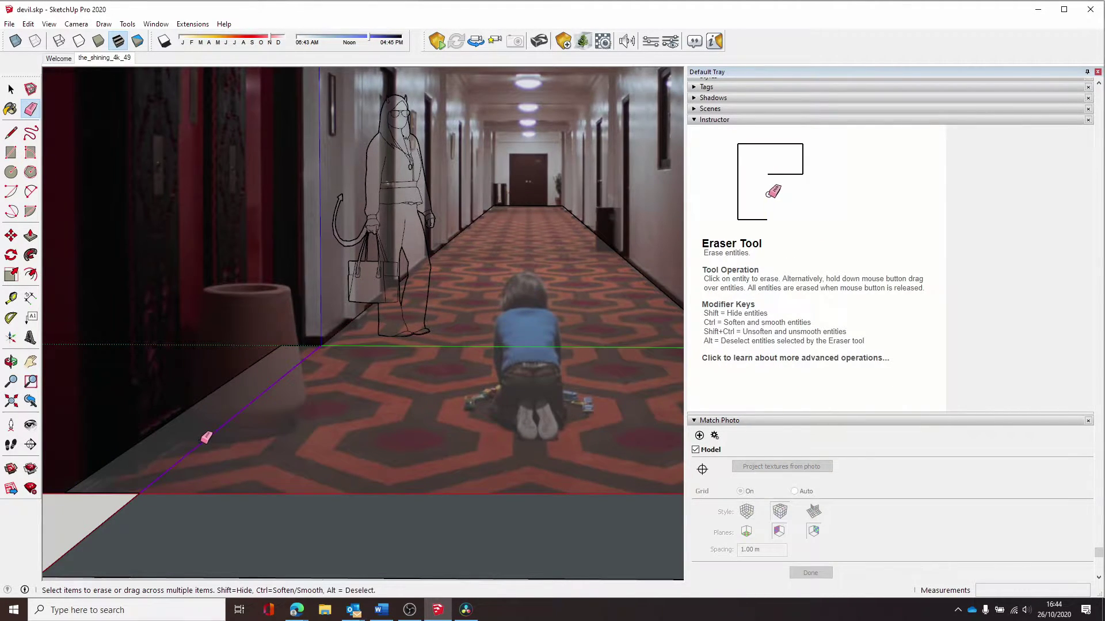
pyautogui.scroll(-2, 405, 411)
pyautogui.press('space')
pyautogui.moveTo(405, 411)
pyautogui.mouseDown(button='middle')
pyautogui.moveTo(234, 485)
pyautogui.moveTo(369, 503)
pyautogui.moveTo(503, 481)
pyautogui.mouseUp(button='middle')
pyautogui.press('e')
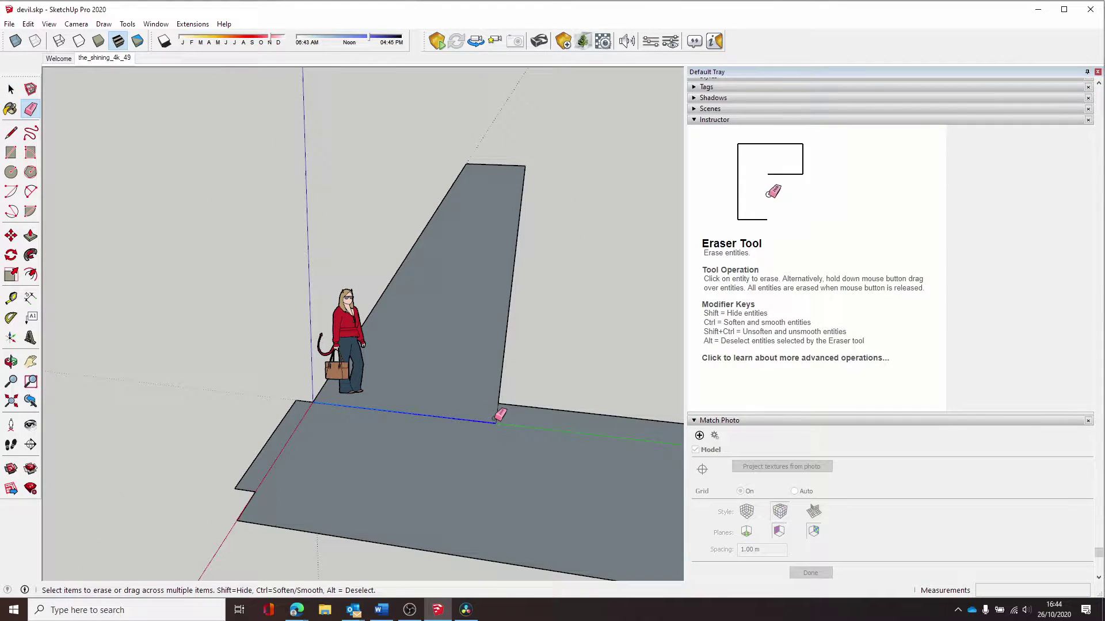
pyautogui.moveTo(492, 422)
pyautogui.mouseDown(button='middle')
pyautogui.moveTo(516, 425)
pyautogui.moveTo(323, 357)
pyautogui.moveTo(380, 481)
pyautogui.moveTo(403, 472)
pyautogui.mouseUp(button='middle')
# Extend the floor toward the camera with two consecutive rectangles spanning the foreground's full width of about 6.35 m
pyautogui.scroll(-4, 494, 470)
pyautogui.scroll(3, 485, 513)
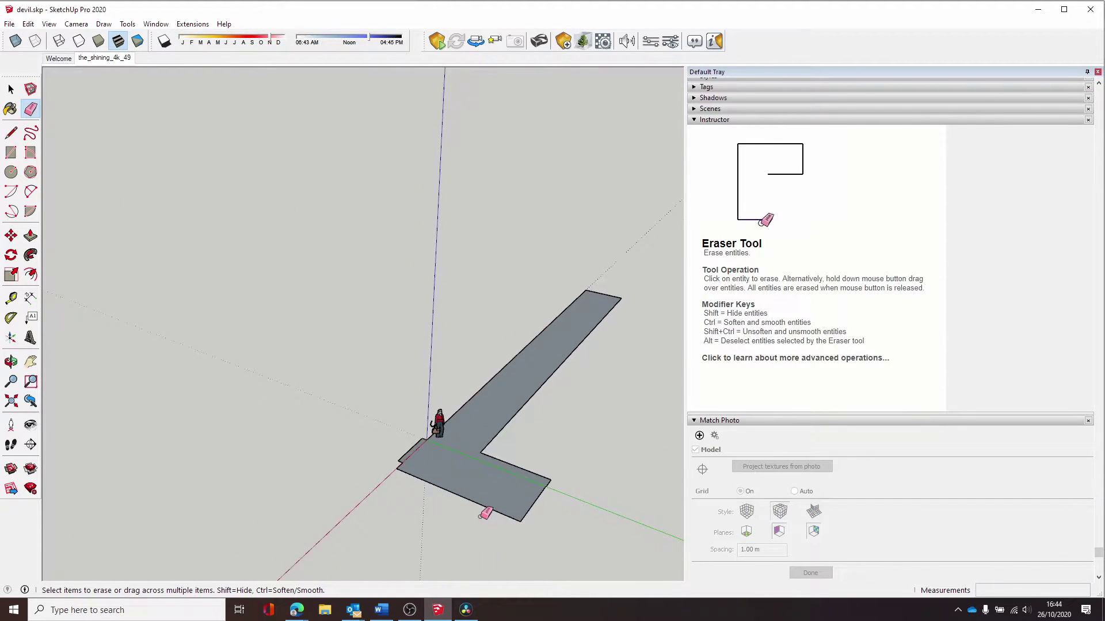
pyautogui.press('r')
pyautogui.click(390, 464)
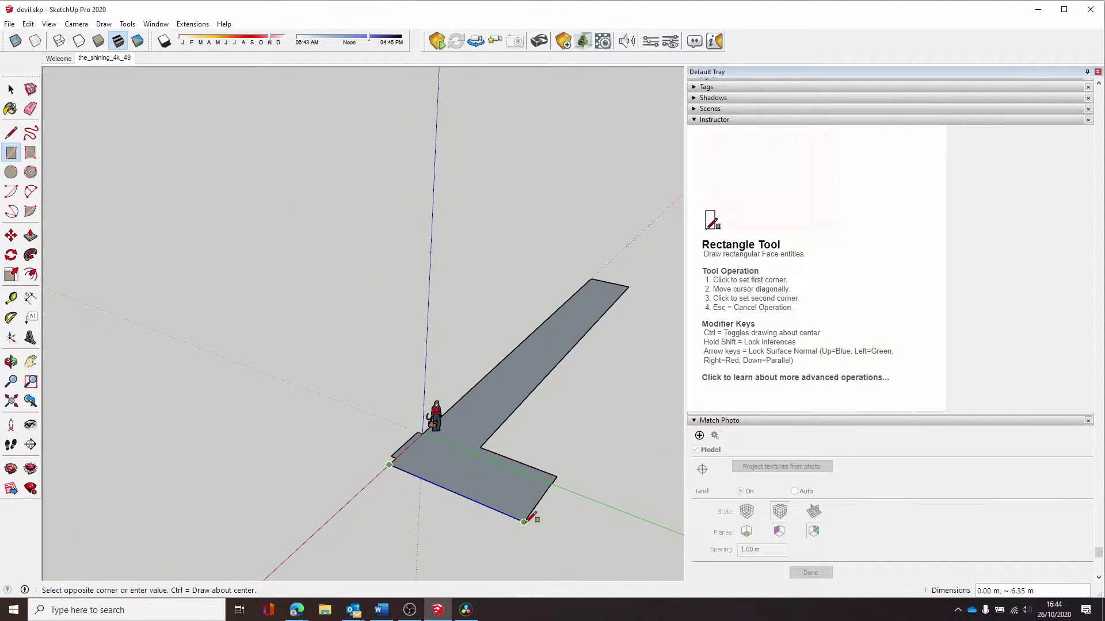
pyautogui.scroll(-1, 524, 522)
pyautogui.scroll(-1, 478, 577)
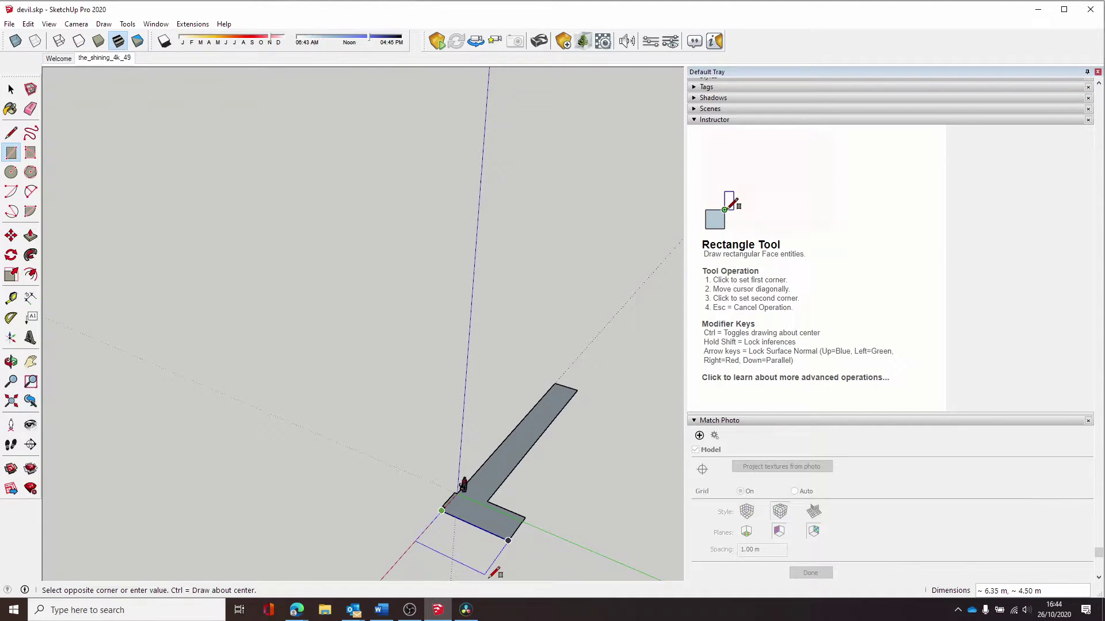
pyautogui.click(483, 577)
pyautogui.keyDown('shift'); pyautogui.moveTo(494, 541); pyautogui.dragTo(513, 500, button='middle'); pyautogui.keyUp('shift')
pyautogui.scroll(1, 518, 446)
pyautogui.scroll(1, 513, 499)
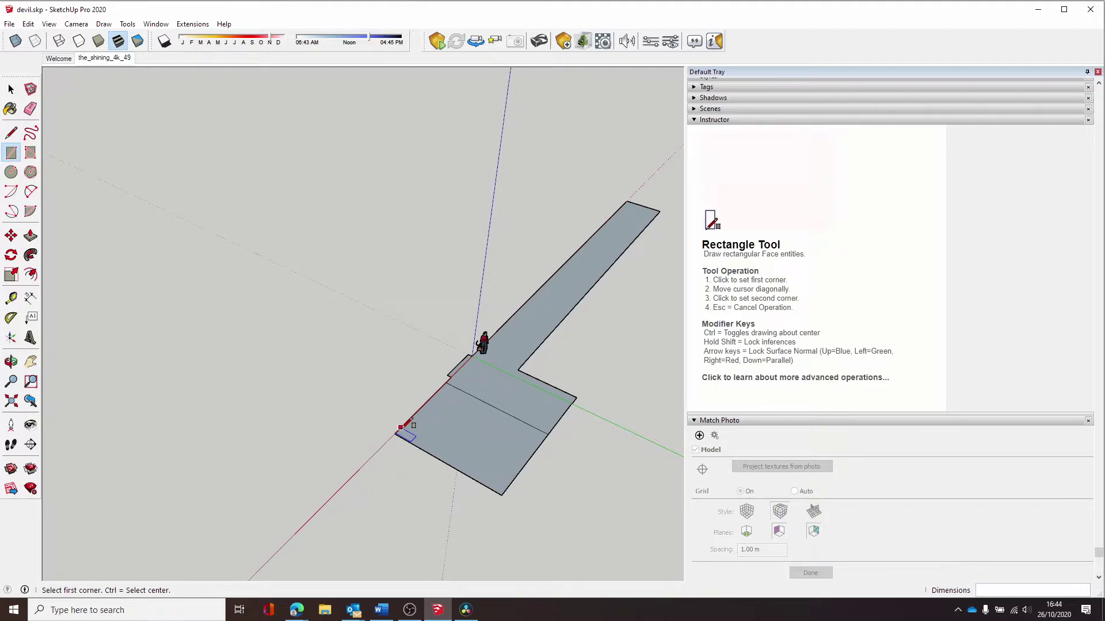
pyautogui.click(447, 565)
# Erase the dividing edges of the extended floor and compare the merged face with the photo in the the_shining_4k_49 scene
pyautogui.press('space')
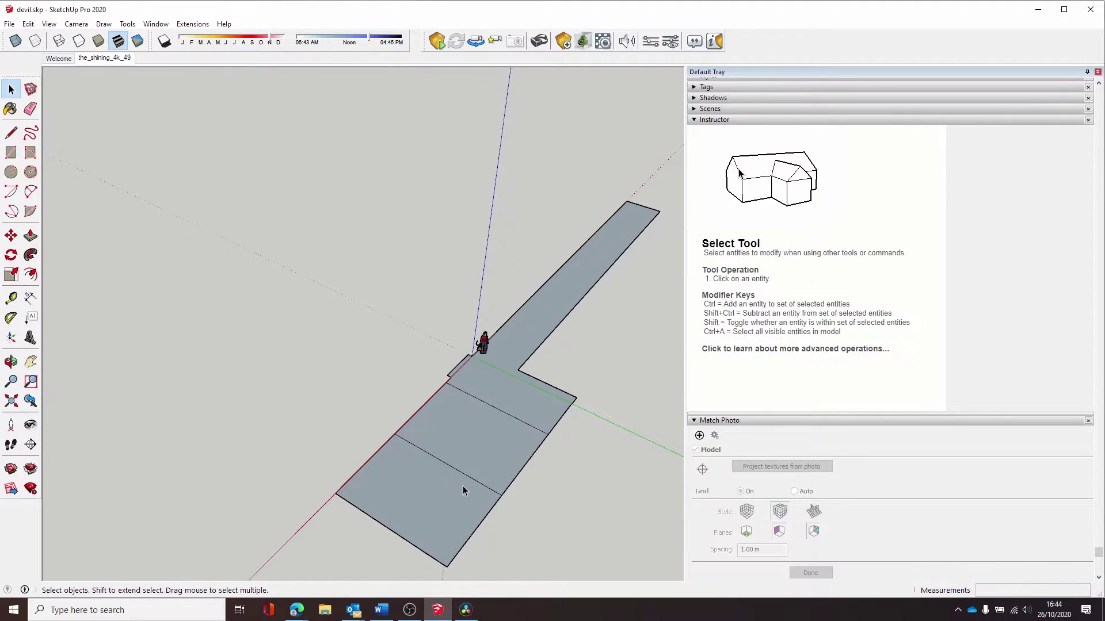
pyautogui.press('e')
pyautogui.press('space')
pyautogui.click(110, 58)
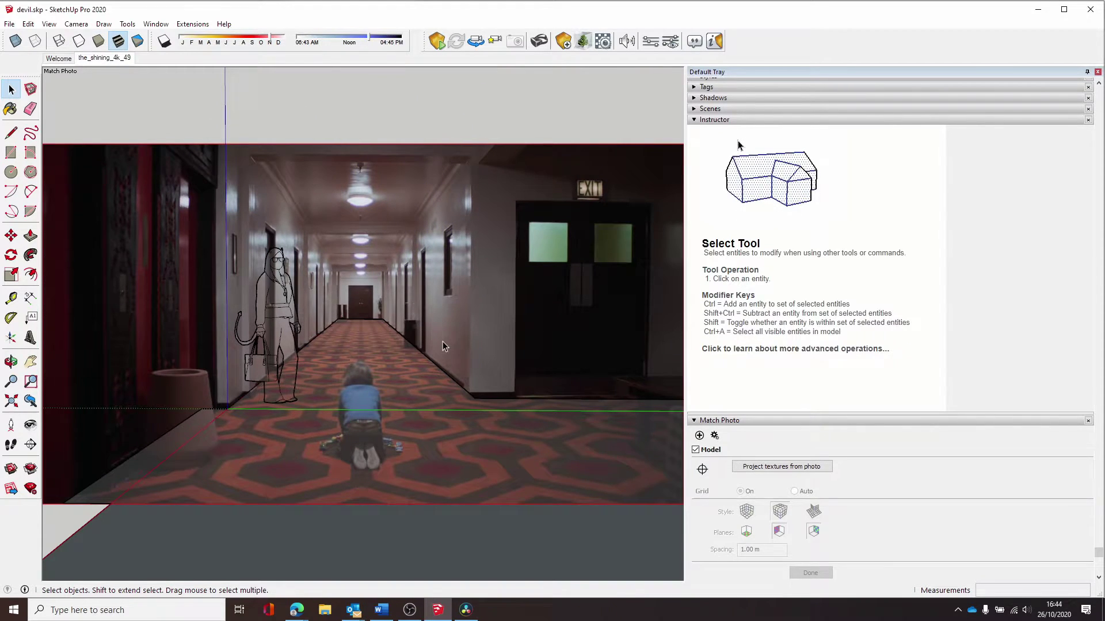
pyautogui.moveTo(443, 341); pyautogui.dragTo(259, 427, button='middle')
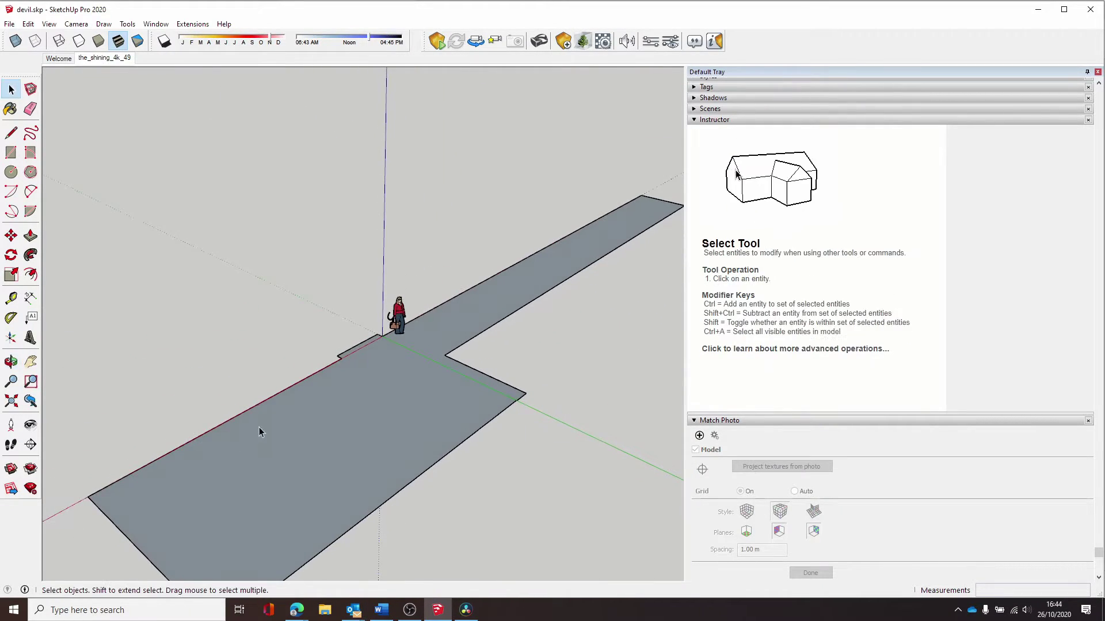
# Offset the floor's whole outline outward by about 0.64 m to form a border for the walls
pyautogui.doubleClick(331, 410)
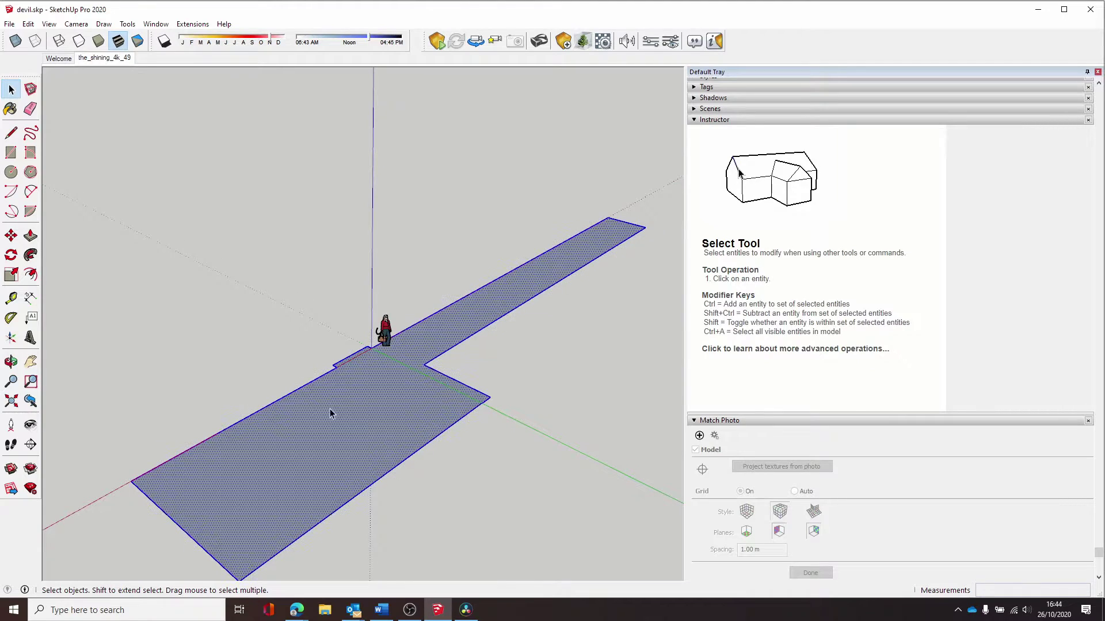
pyautogui.click(32, 275)
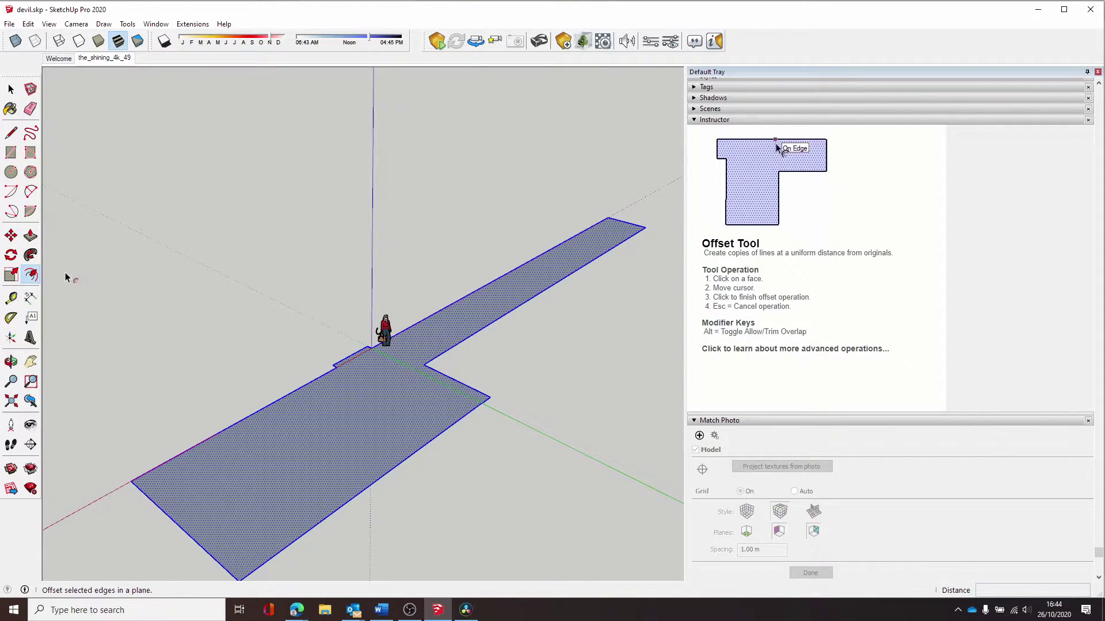
pyautogui.click(495, 334)
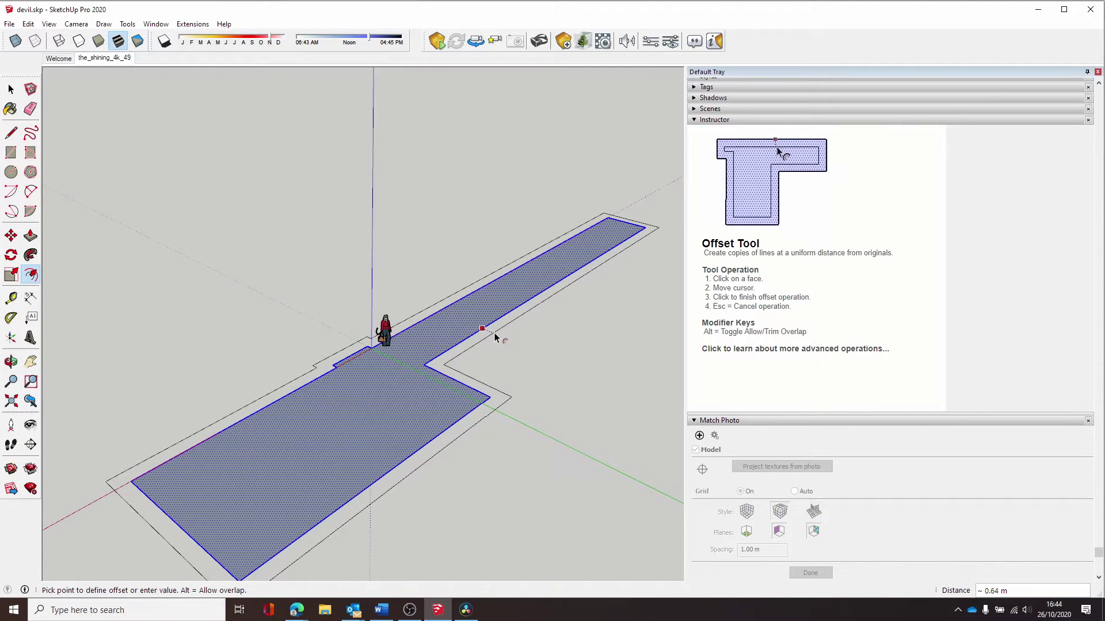
pyautogui.click(495, 333)
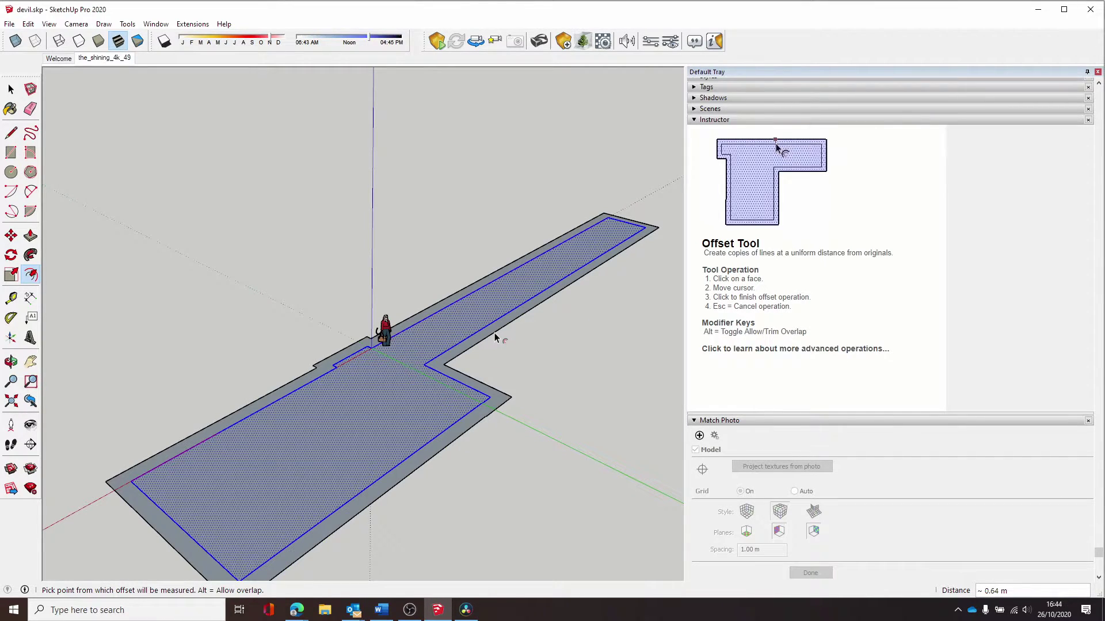
pyautogui.press('space')
pyautogui.moveTo(495, 337); pyautogui.dragTo(288, 219, button='middle')
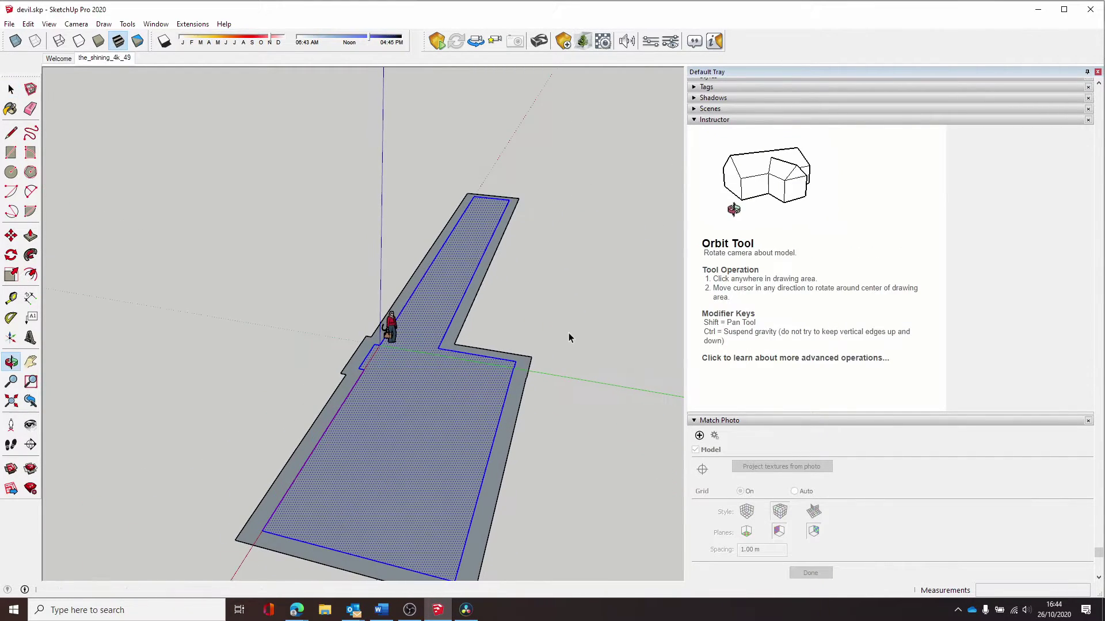
# In the the_shining_4k_49 scene, push/pull the border face up 3.06 m to the photo's ceiling line to form the walls
pyautogui.click(122, 59)
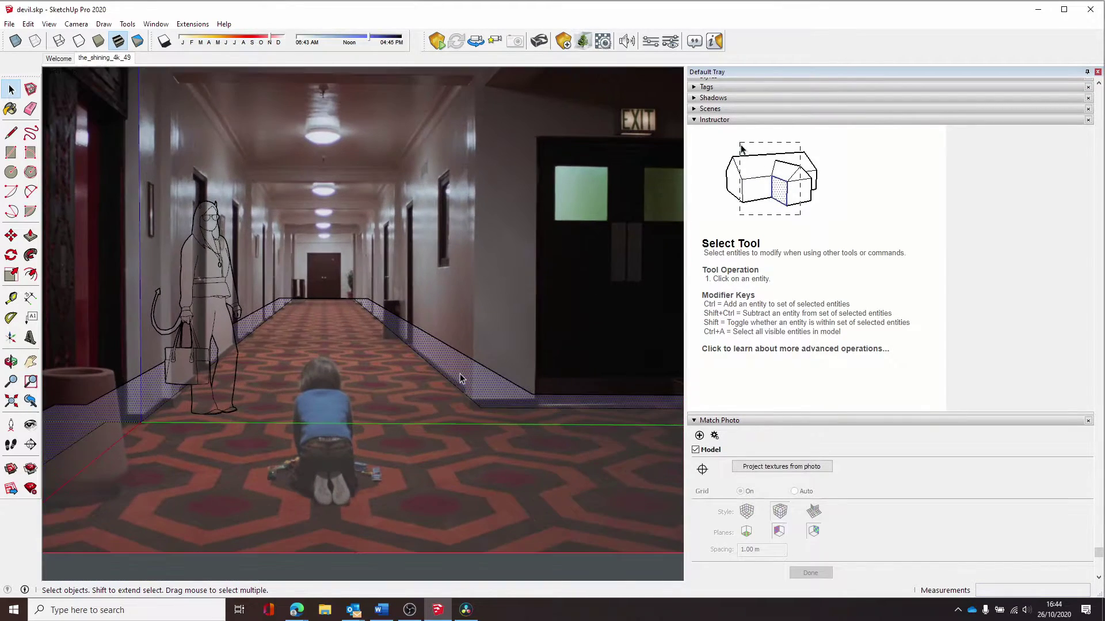
pyautogui.press('p')
pyautogui.click(484, 388)
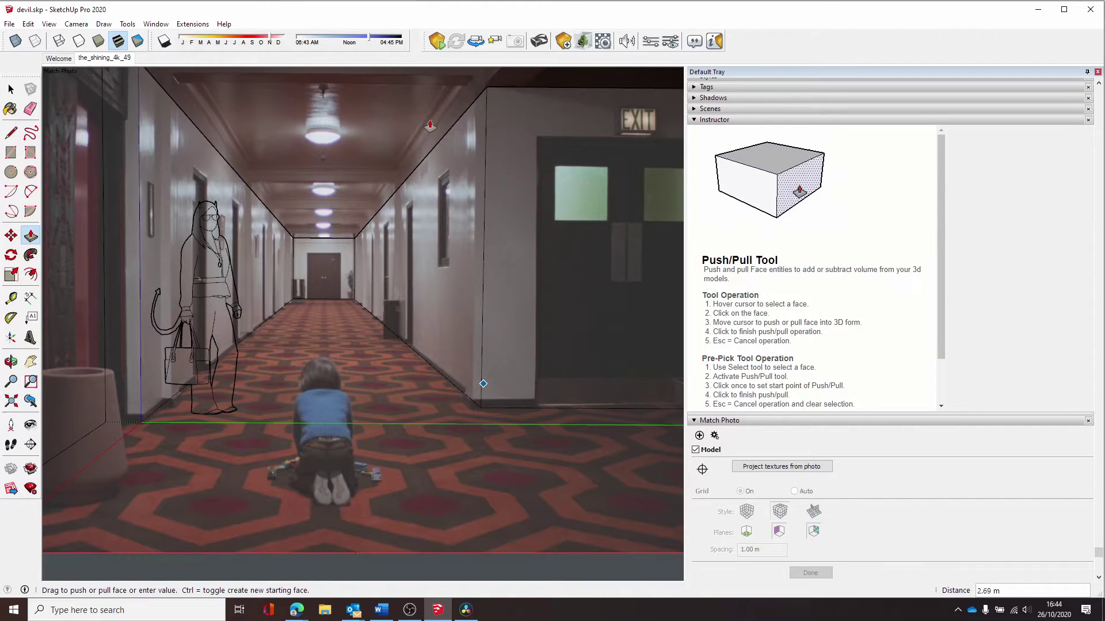
pyautogui.scroll(5, 429, 115)
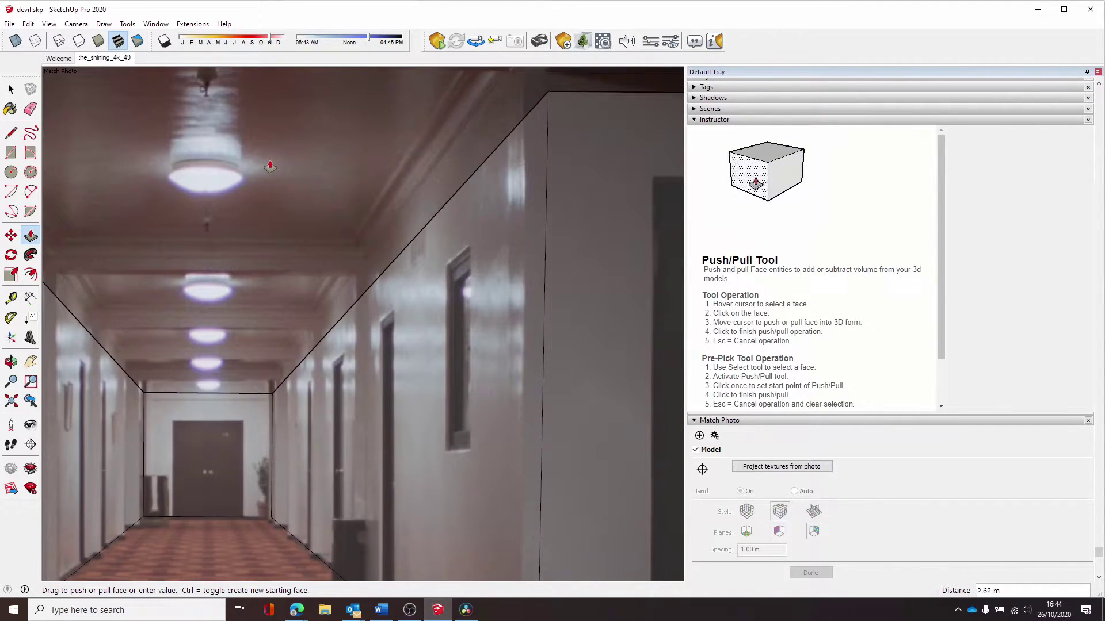
pyautogui.scroll(-6, 270, 167)
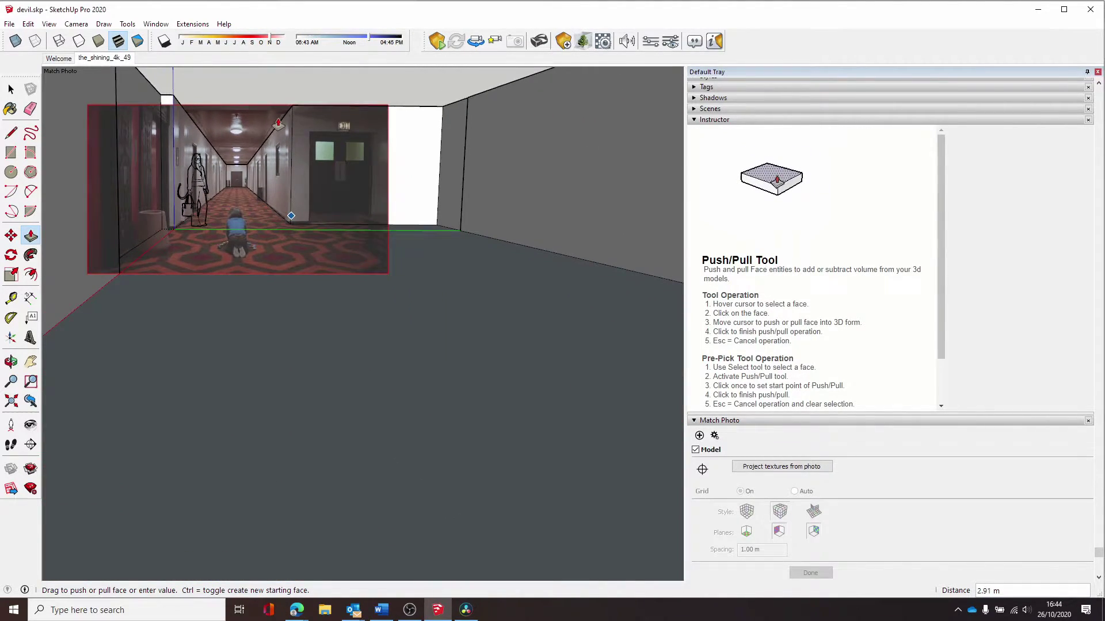
pyautogui.scroll(6, 279, 122)
pyautogui.scroll(-2, 222, 118)
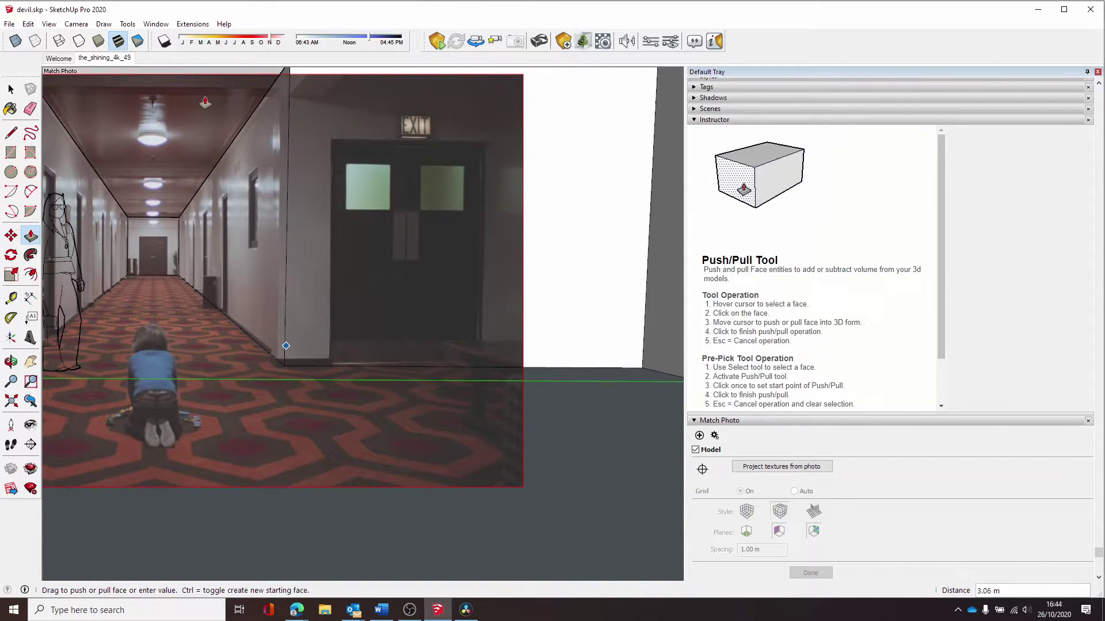
pyautogui.click(205, 102)
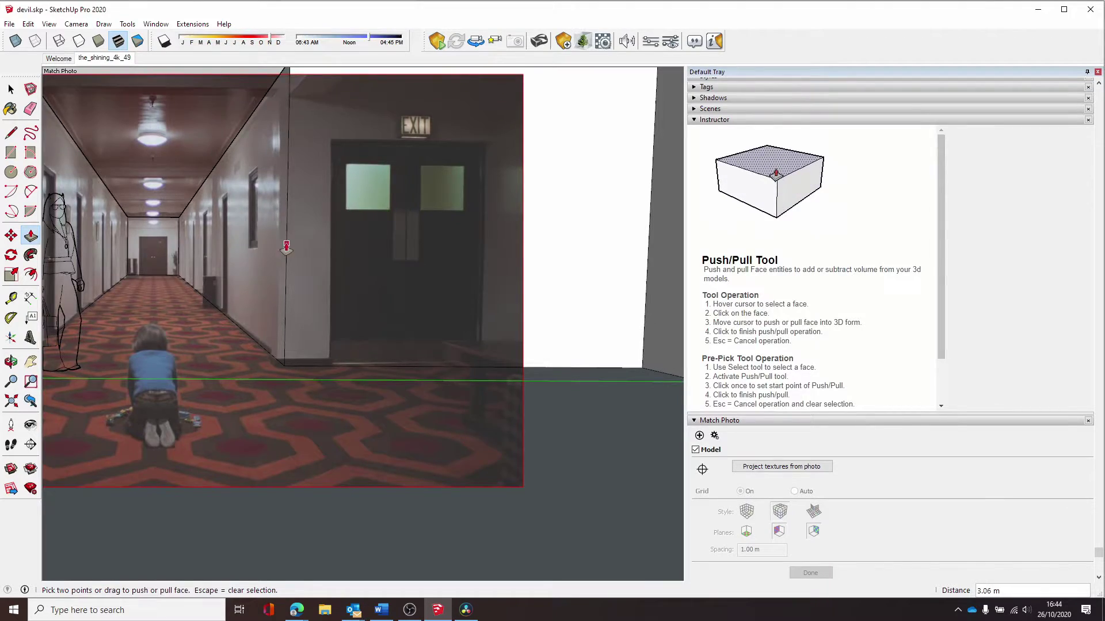
# Measure the wall height at the corridor's inner corner and compare the walls with the photo in the the_shining_4k_49 scene
pyautogui.moveTo(286, 247); pyautogui.dragTo(189, 213, button='middle')
pyautogui.press('t')
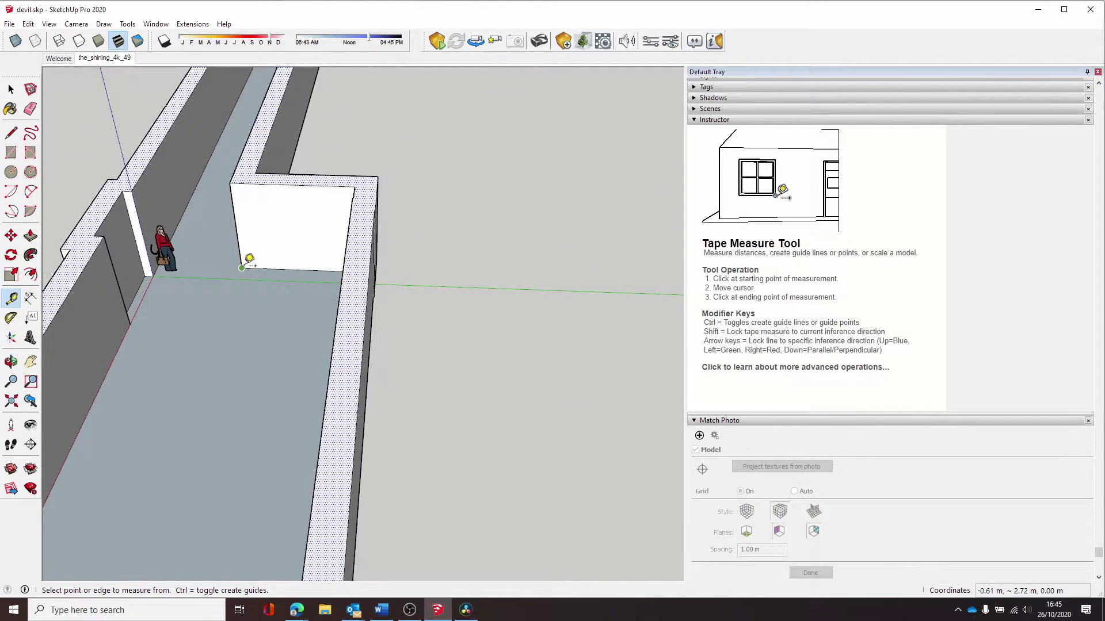
pyautogui.click(242, 268)
pyautogui.scroll(-1, 231, 182)
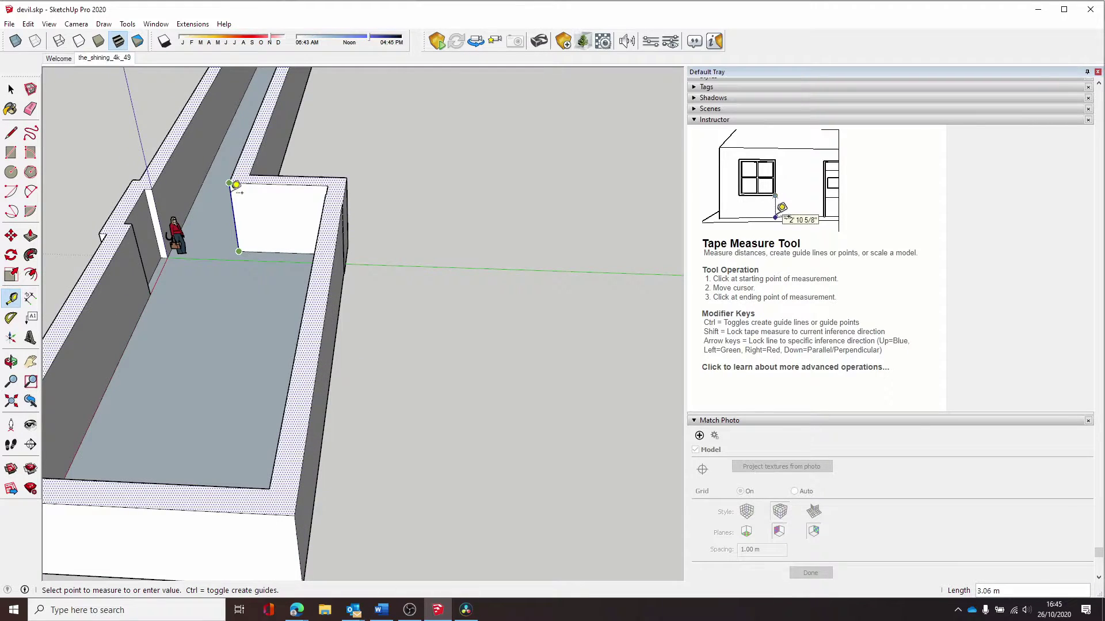
pyautogui.moveTo(233, 182); pyautogui.dragTo(194, 84, button='middle')
pyautogui.click(123, 58)
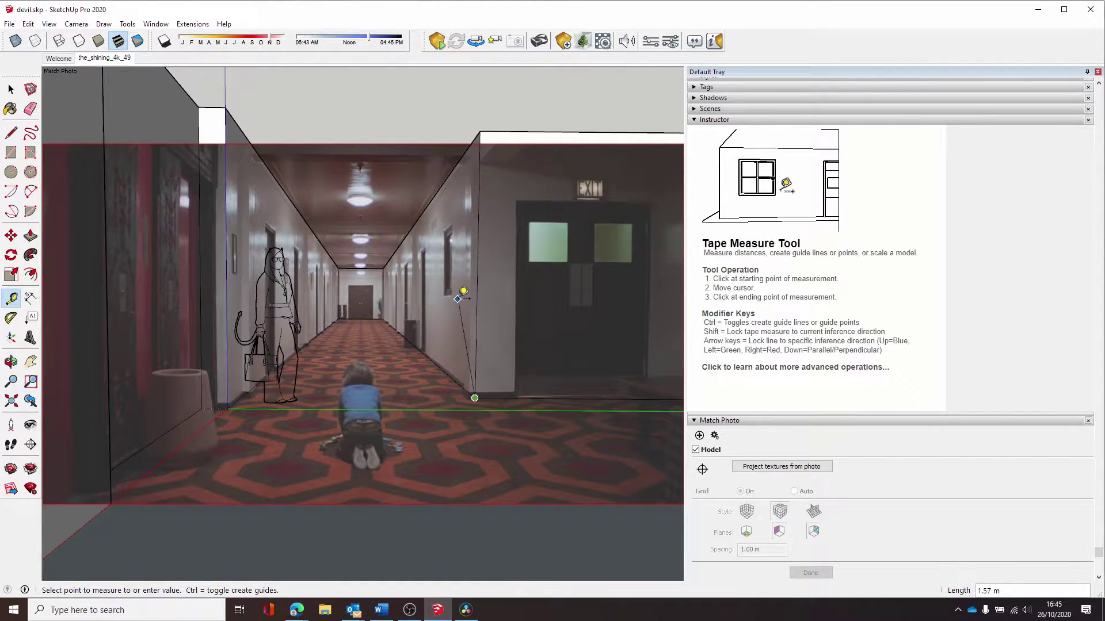
pyautogui.press('space')
# Try to erase the vertical edge on the outer side of the foreground's wall near the corner
pyautogui.moveTo(455, 269); pyautogui.dragTo(265, 525, button='middle')
pyautogui.scroll(-6, 346, 401)
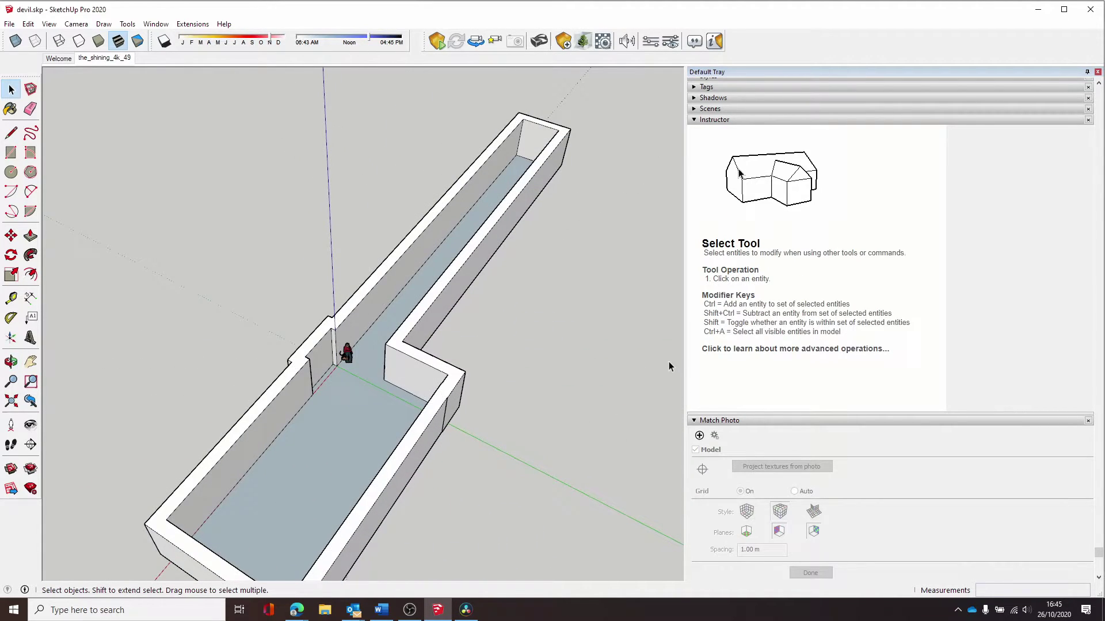
pyautogui.moveTo(669, 362); pyautogui.dragTo(530, 349, button='middle')
pyautogui.scroll(2, 527, 362)
pyautogui.press('e')
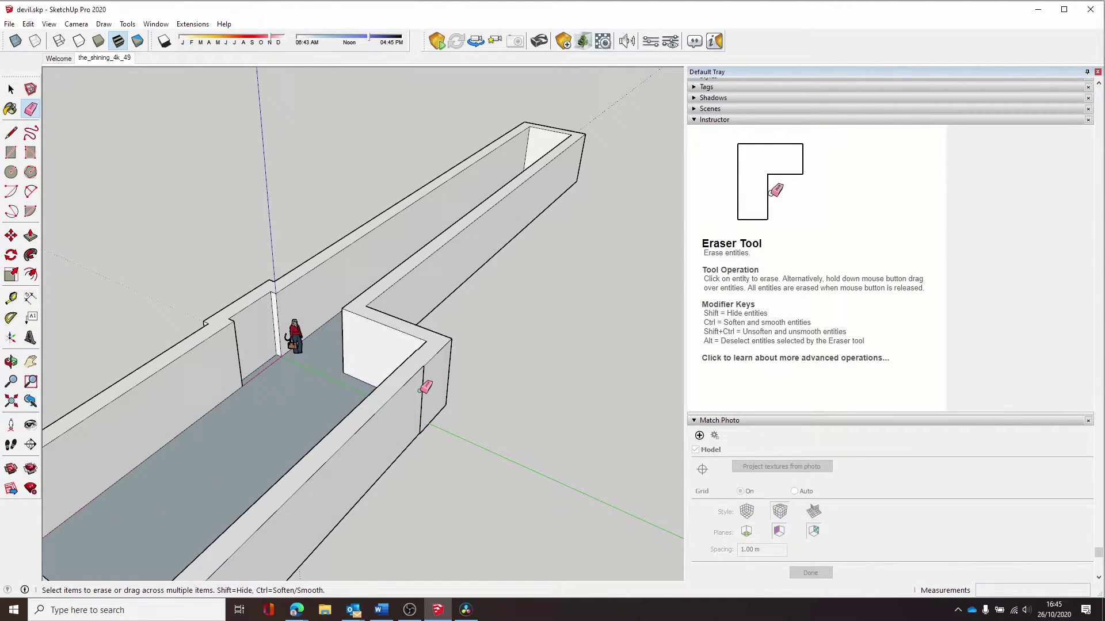
pyautogui.click(423, 397)
pyautogui.hotkey('ctrl', 'z')
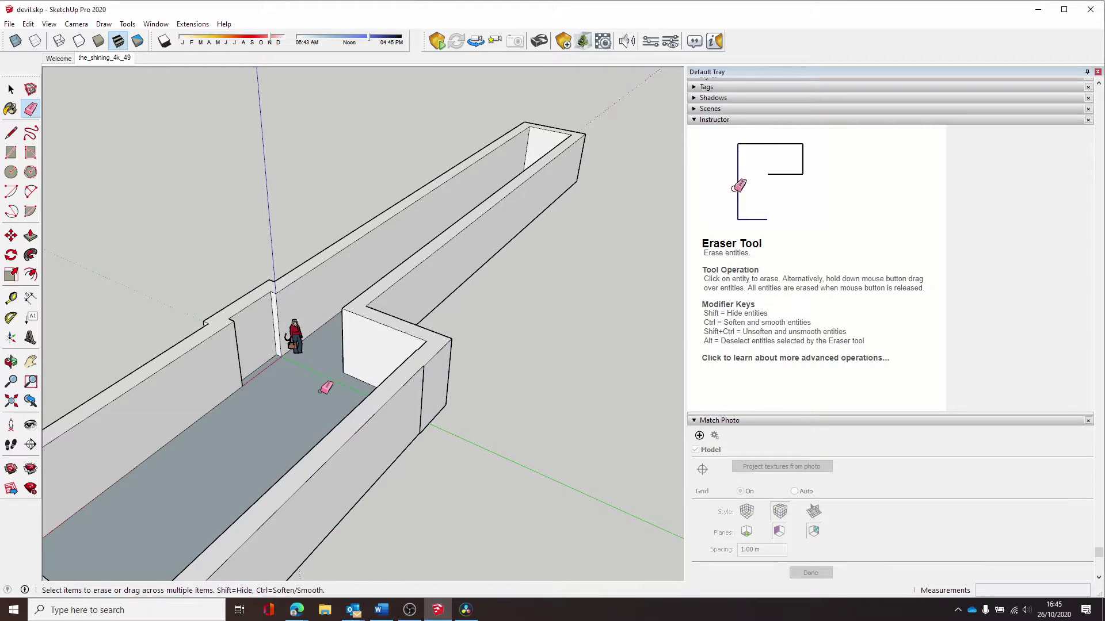
# Push/pull the foreground's long inner wall face about 0.02 m flush with the short face at the corner and erase the dividing edge
pyautogui.moveTo(320, 391)
pyautogui.mouseDown(button='middle')
pyautogui.moveTo(360, 345)
pyautogui.moveTo(520, 292)
pyautogui.moveTo(539, 266)
pyautogui.moveTo(489, 187)
pyautogui.moveTo(602, 350)
pyautogui.moveTo(534, 261)
pyautogui.mouseUp(button='middle')
pyautogui.scroll(2, 493, 293)
pyautogui.scroll(3, 499, 288)
pyautogui.scroll(-3, 428, 257)
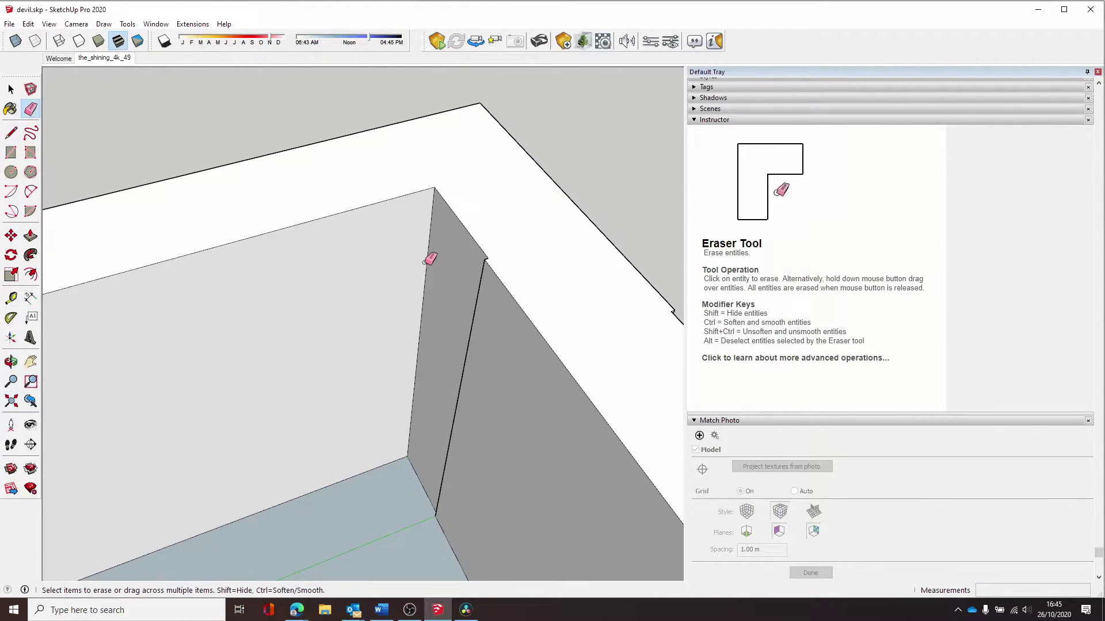
pyautogui.press('space')
pyautogui.click(461, 341)
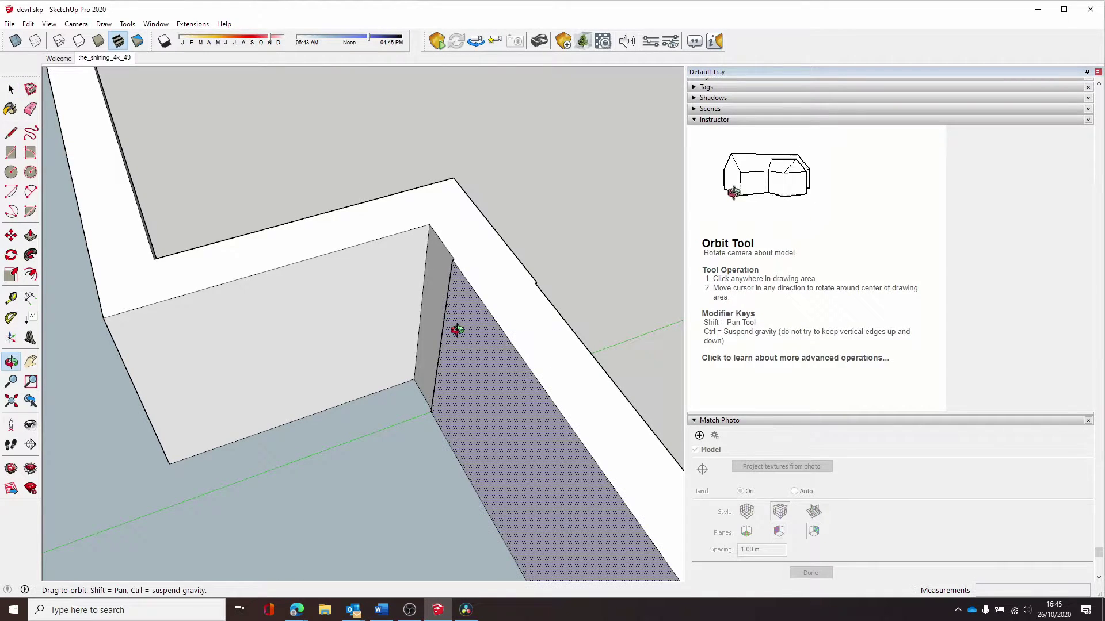
pyautogui.press('p')
pyautogui.click(471, 332)
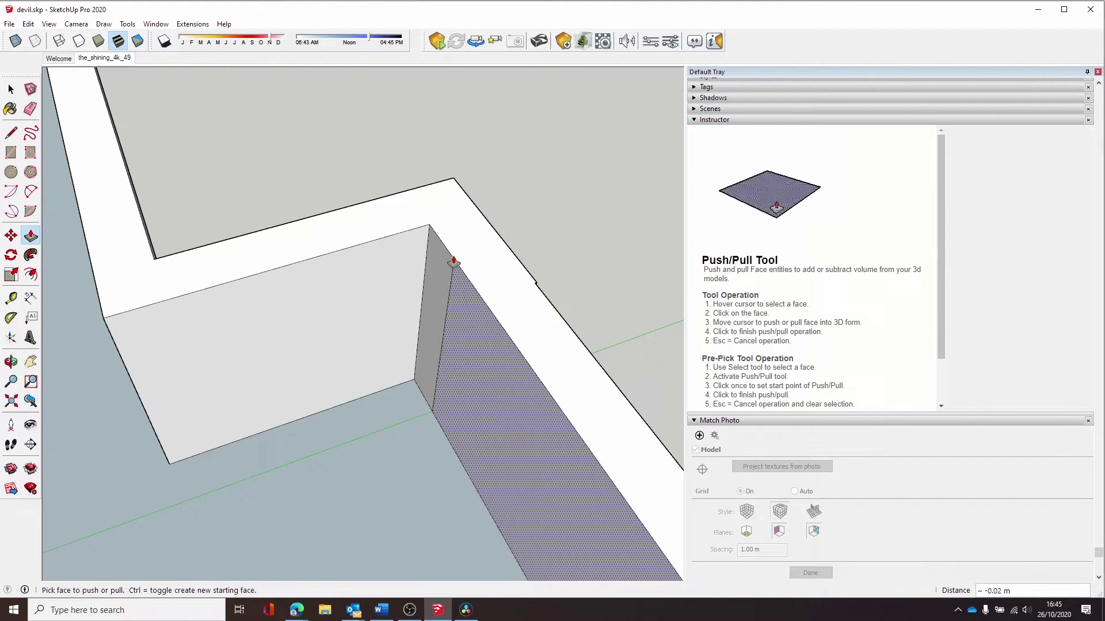
pyautogui.press('e')
pyautogui.moveTo(439, 296); pyautogui.dragTo(516, 328, button='middle')
# Push/pull the short outer wall face at the corner flush with the long outer face and erase the edge between them
pyautogui.press('space')
pyautogui.press('p')
pyautogui.click(450, 298)
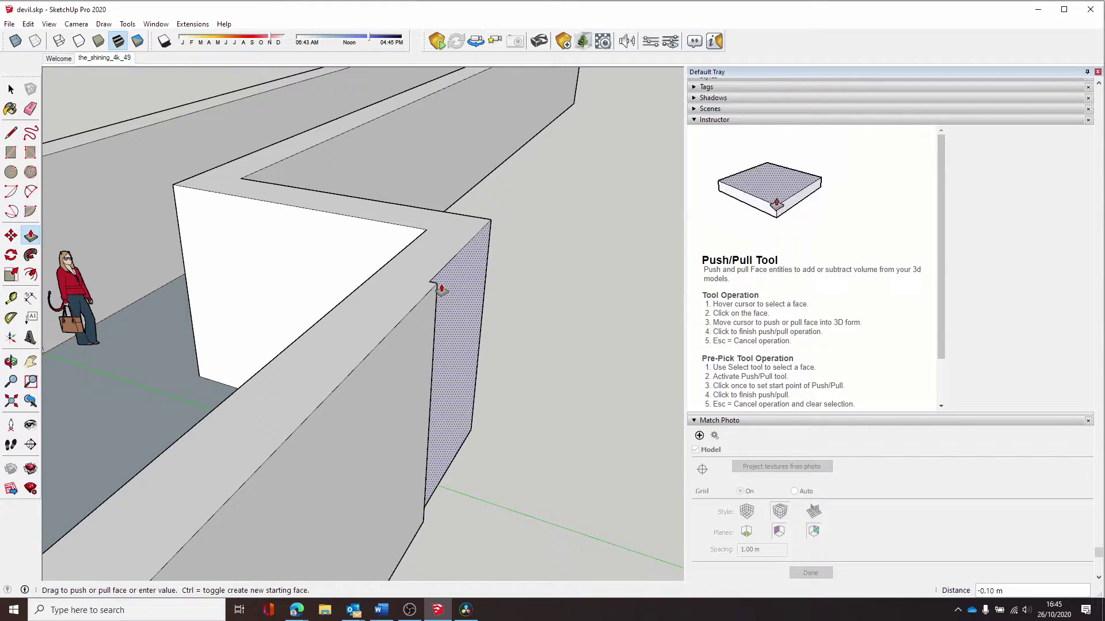
pyautogui.click(439, 283)
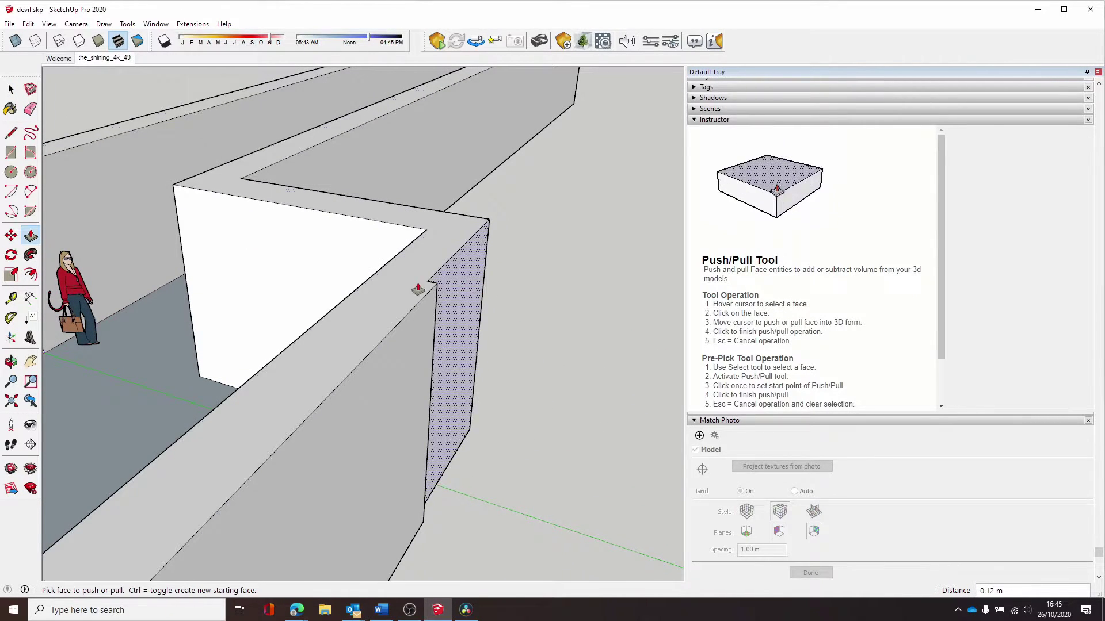
pyautogui.click(455, 282)
pyautogui.click(433, 292)
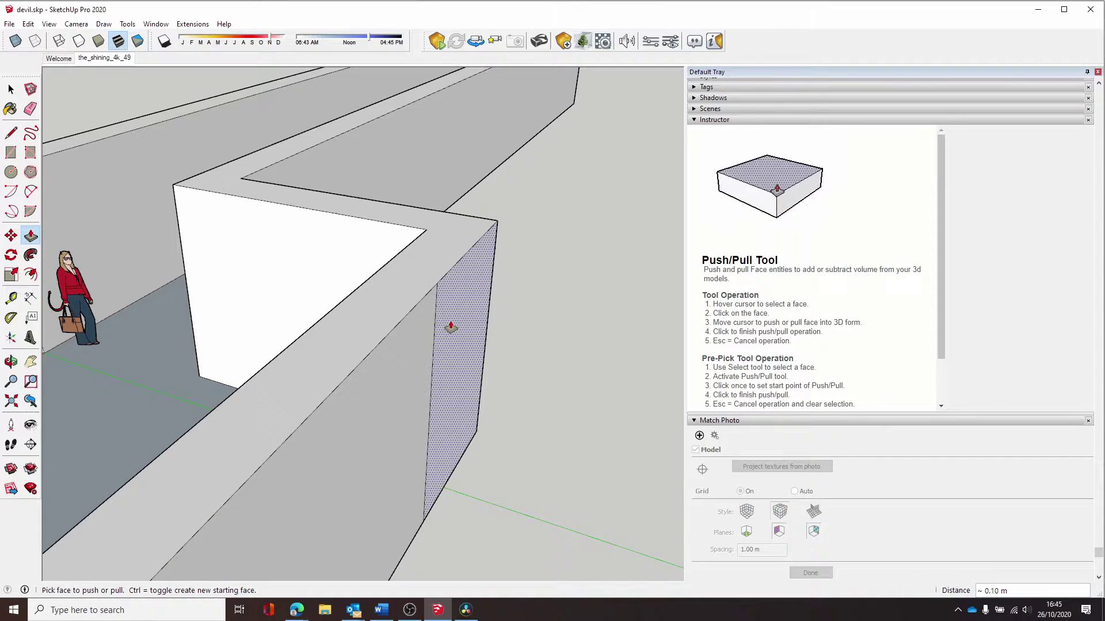
pyautogui.press('e')
pyautogui.moveTo(449, 327)
pyautogui.mouseDown(button='middle')
pyautogui.moveTo(227, 301)
pyautogui.moveTo(358, 291)
pyautogui.moveTo(65, 75)
pyautogui.mouseUp(button='middle')
# Switch to the Welcome scene and delete the scale figure standing at the axis origin
pyautogui.click(103, 59)
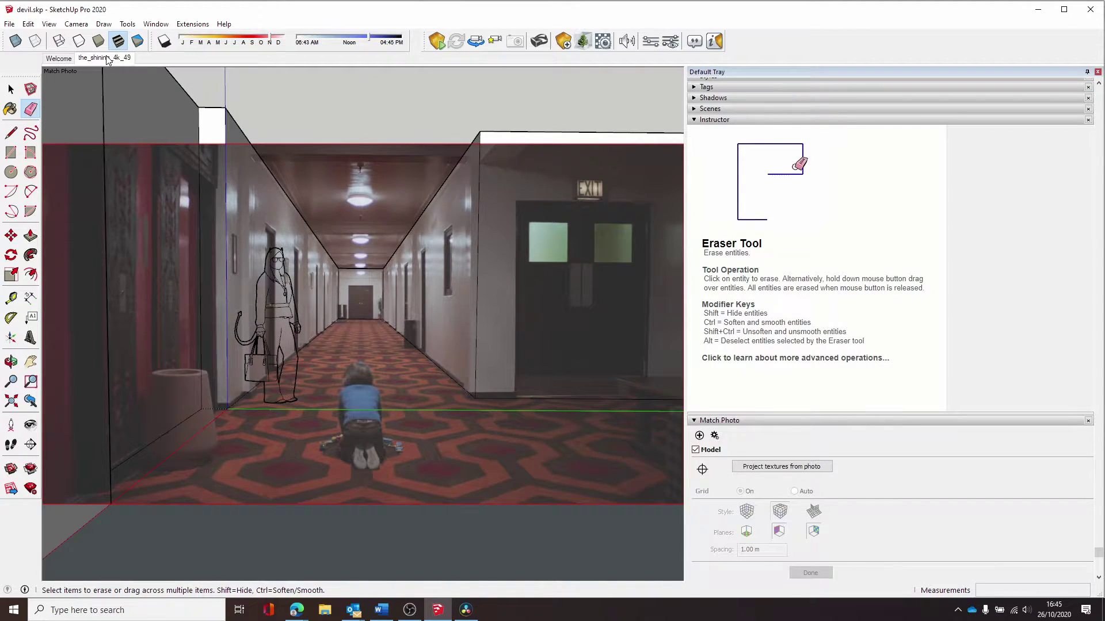
pyautogui.press('space')
pyautogui.click(59, 58)
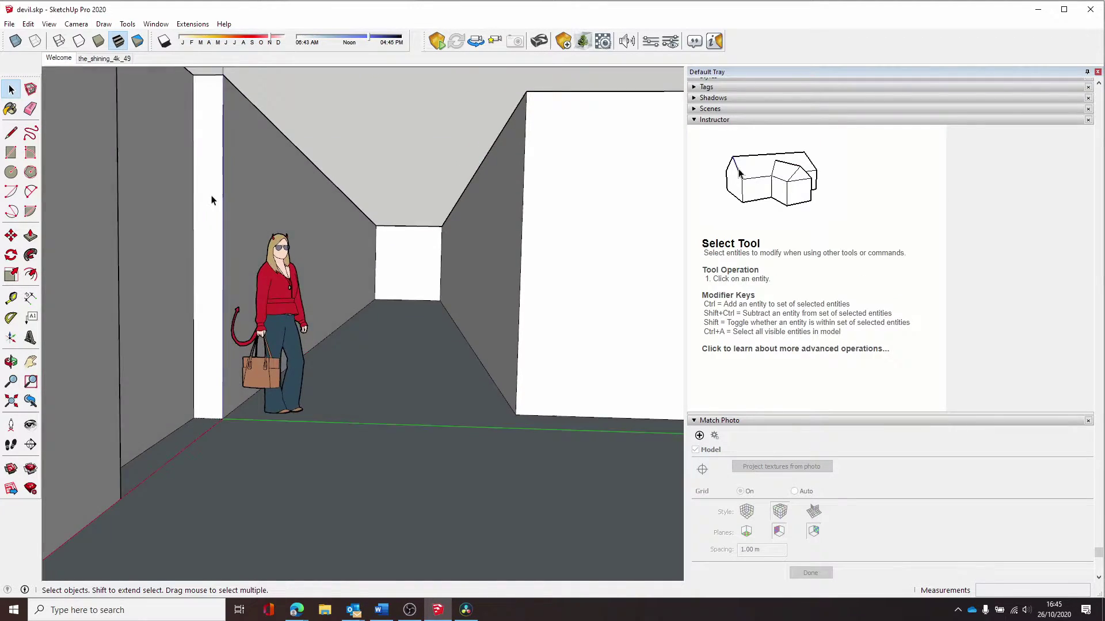
pyautogui.click(288, 287)
pyautogui.moveTo(369, 315); pyautogui.dragTo(431, 358, button='middle')
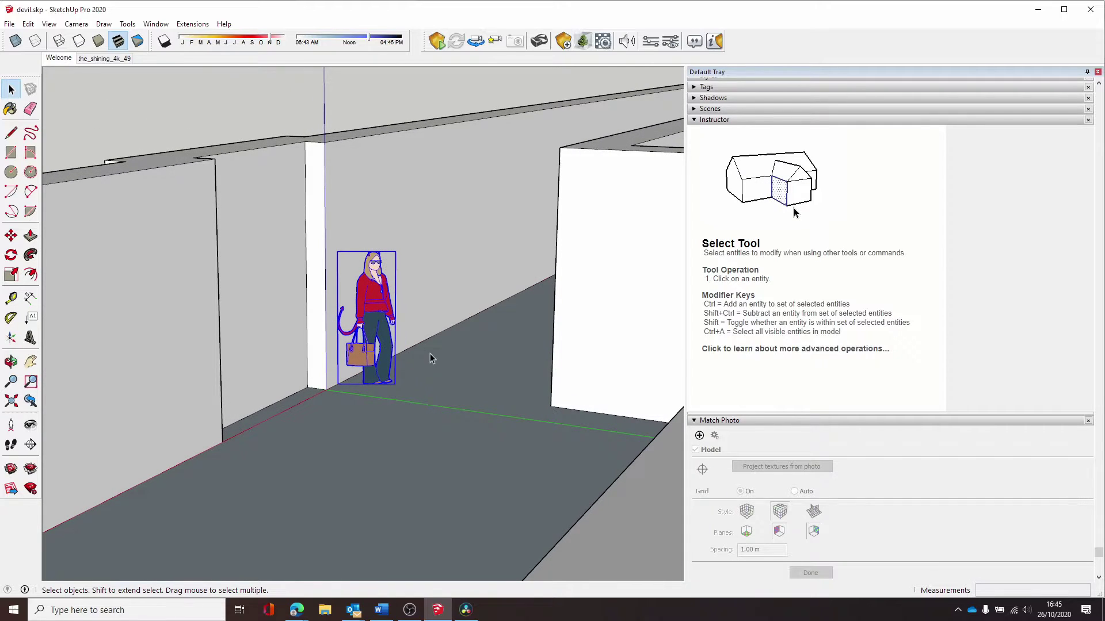
pyautogui.press('Delete')
# In the the_shining_4k_49 scene, project the photo's textures onto the model without trimming partially visible faces
pyautogui.click(105, 58)
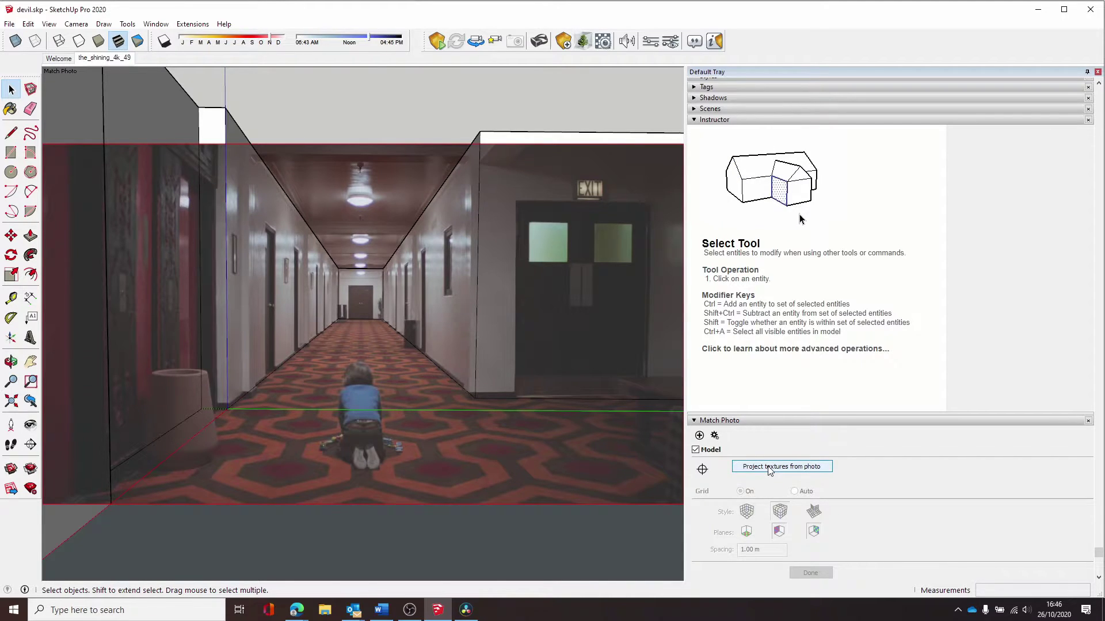
pyautogui.scroll(-1, 457, 285)
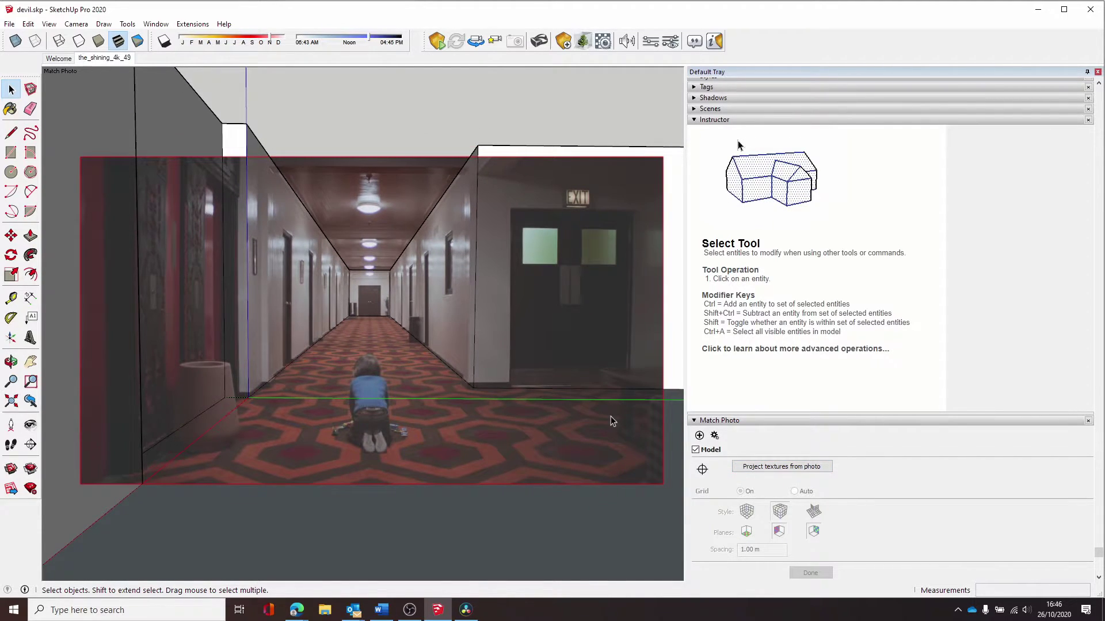
pyautogui.click(752, 472)
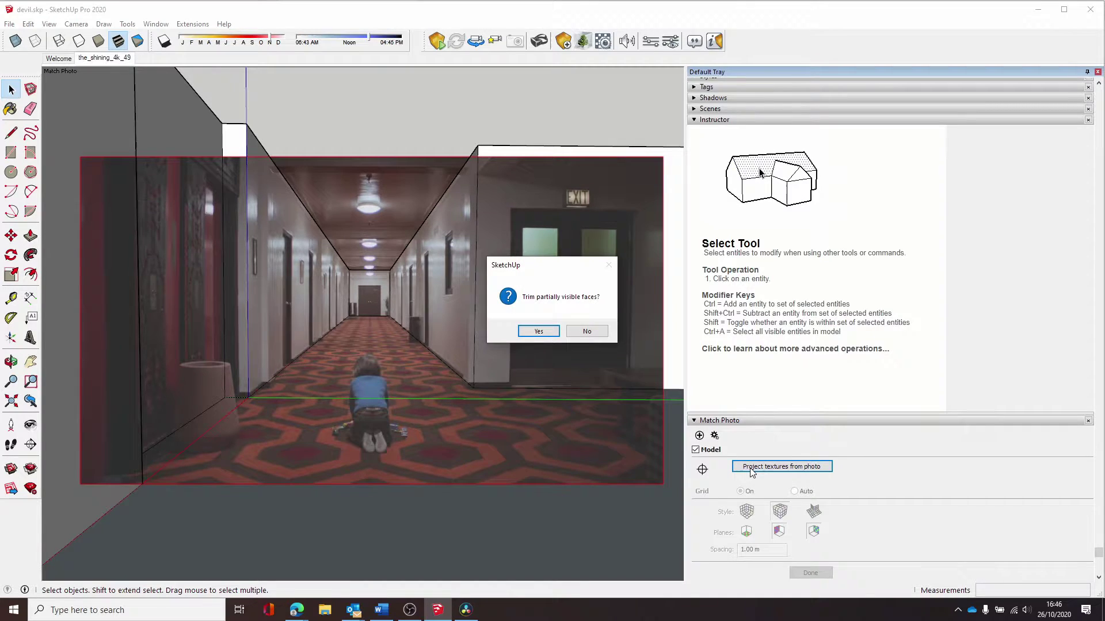
pyautogui.click(586, 332)
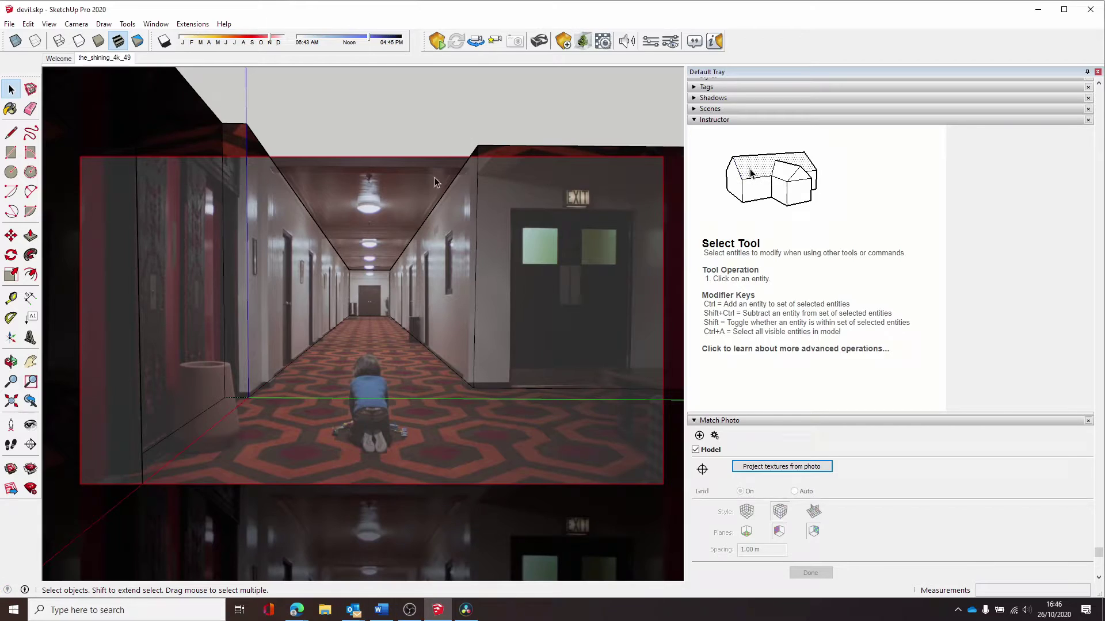
# Examine the projected textures on the corridor's walls, doors and carpet from eye level and from above
pyautogui.moveTo(434, 177); pyautogui.dragTo(442, 312, button='middle')
pyautogui.scroll(3, 371, 310)
pyautogui.scroll(-3, 372, 310)
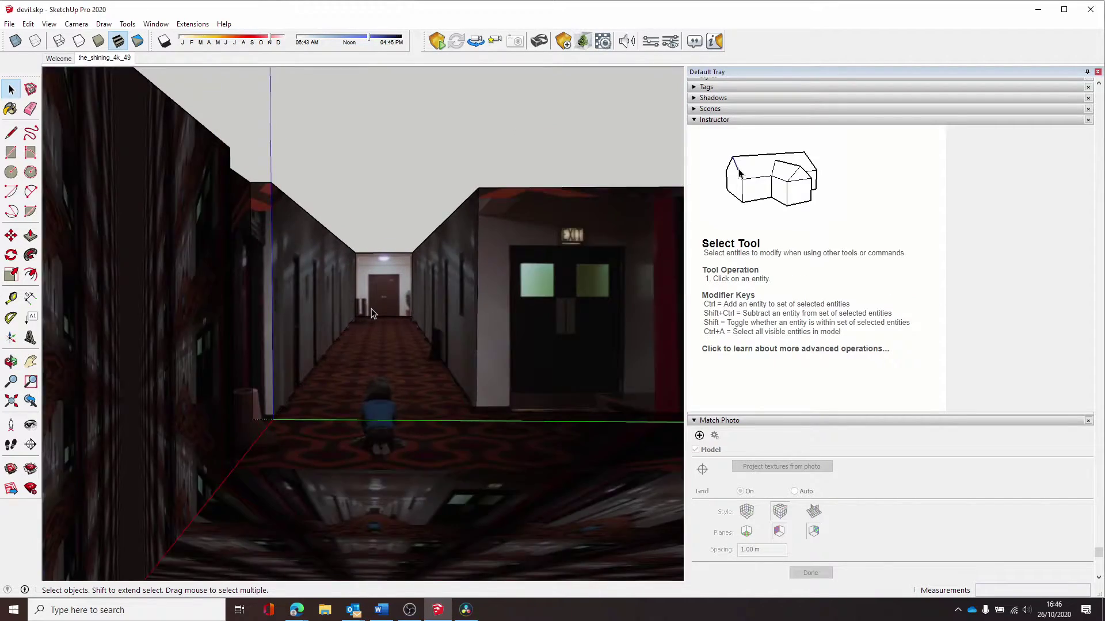
pyautogui.scroll(2, 371, 310)
pyautogui.scroll(-1, 372, 310)
pyautogui.moveTo(323, 270); pyautogui.dragTo(136, 246, button='middle')
pyautogui.scroll(-4, 277, 351)
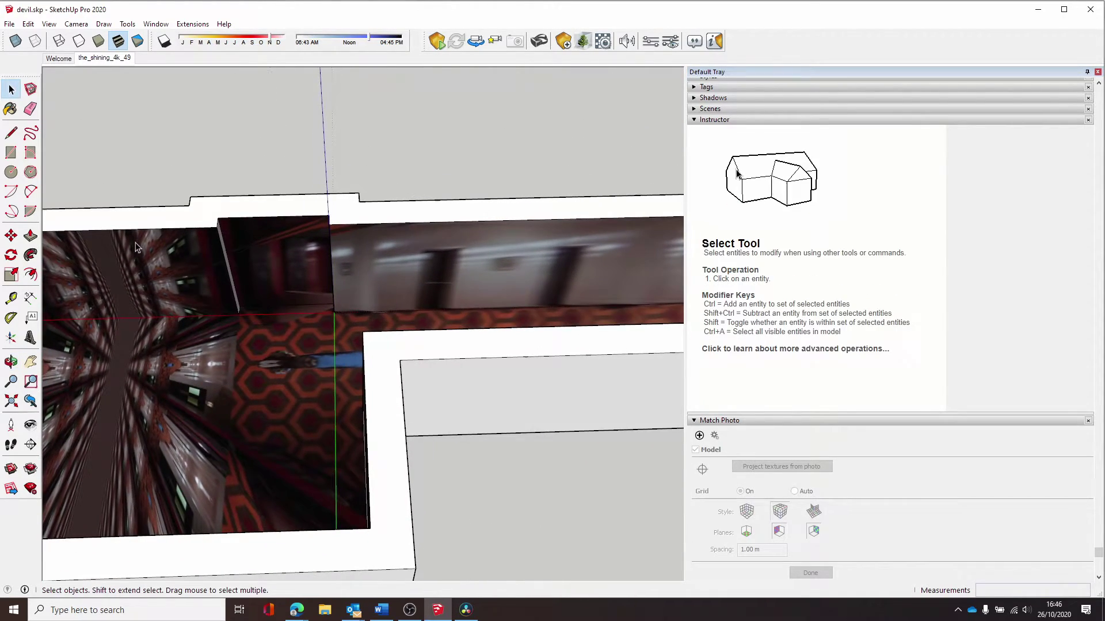
pyautogui.moveTo(145, 465); pyautogui.dragTo(553, 422, button='middle')
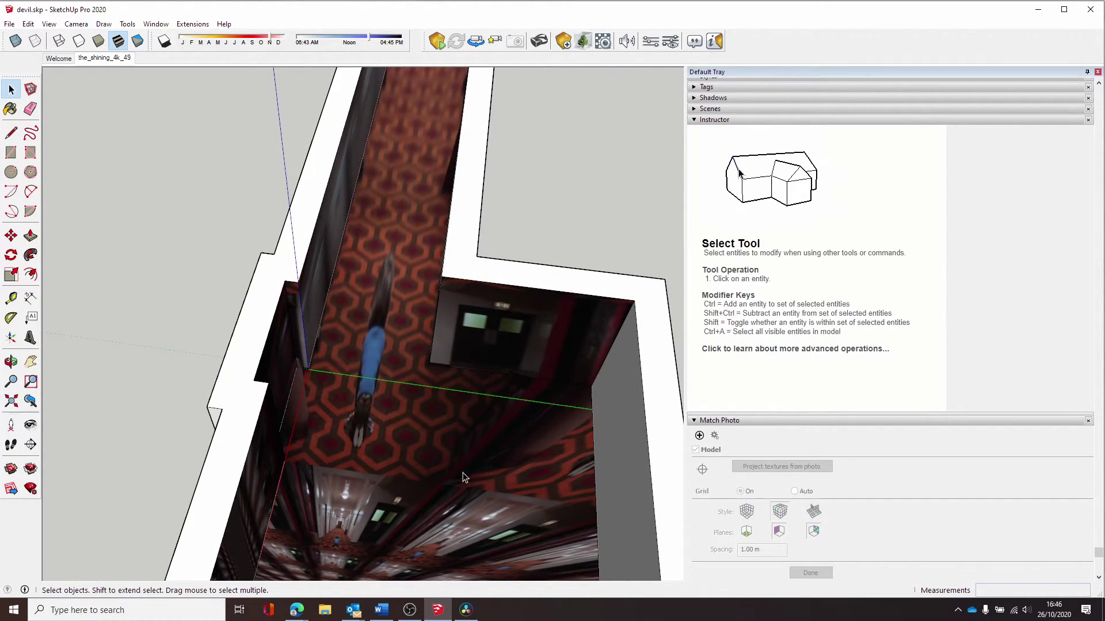
pyautogui.moveTo(464, 478); pyautogui.dragTo(490, 379, button='middle')
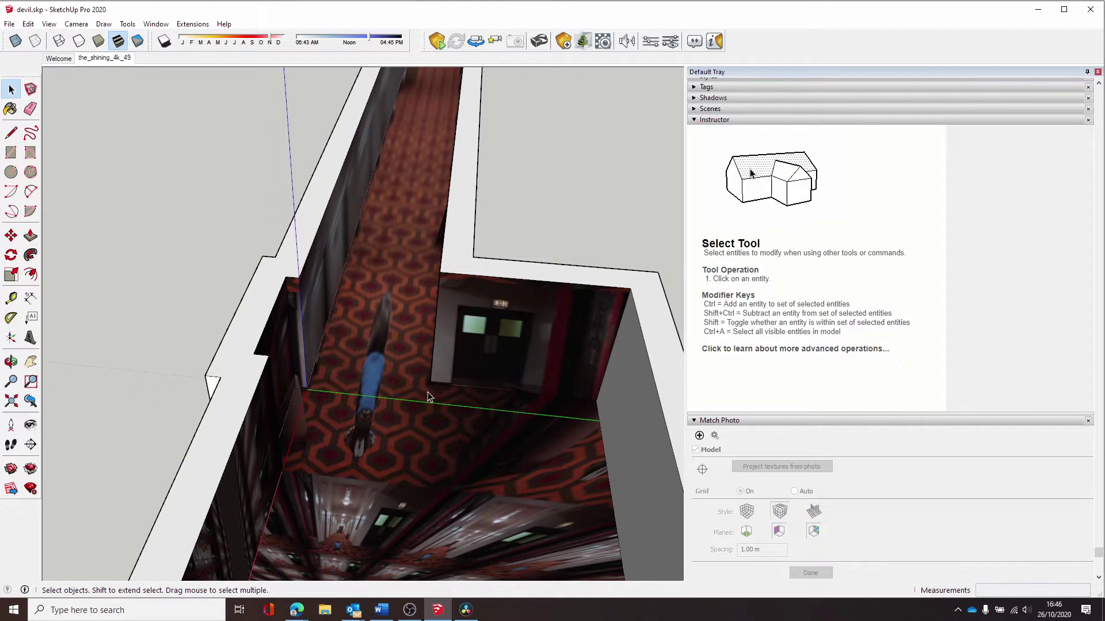
pyautogui.moveTo(391, 360); pyautogui.dragTo(431, 344, button='middle')
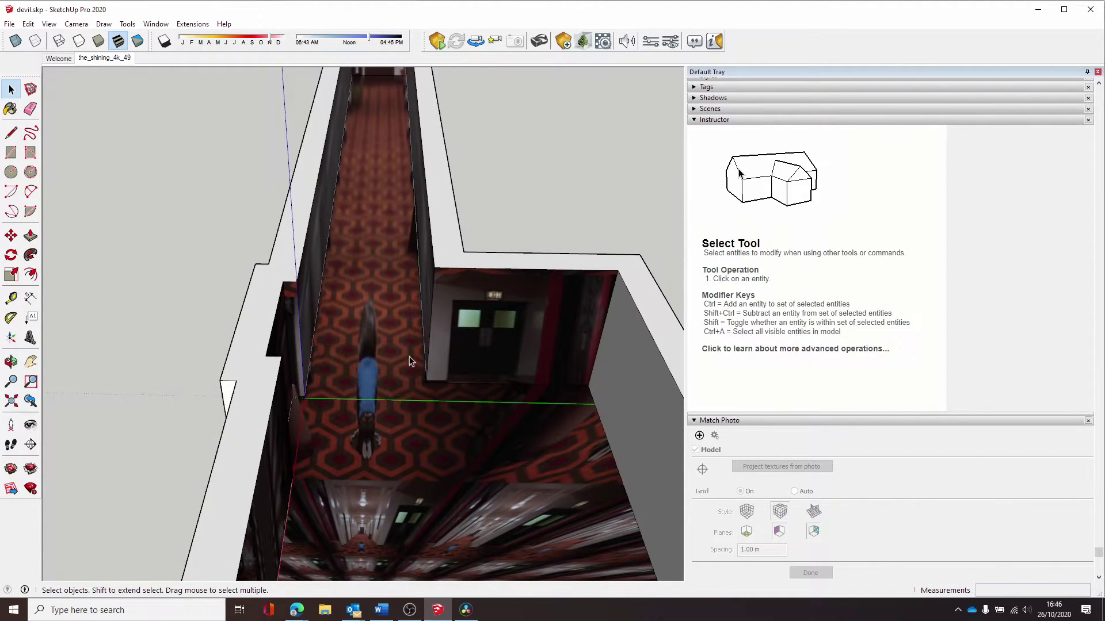
# Switch to the standard Top view and examine the projected carpet pattern around the child's figure
pyautogui.scroll(3, 365, 267)
pyautogui.moveTo(365, 268); pyautogui.dragTo(529, 420, button='middle')
pyautogui.press('h')
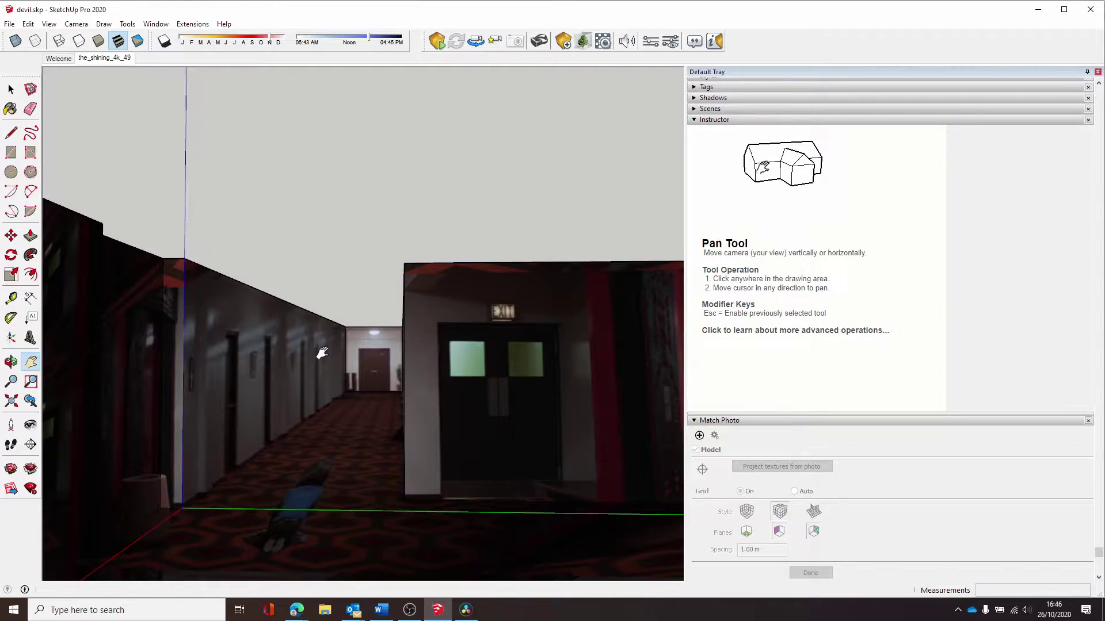
pyautogui.moveTo(322, 353); pyautogui.dragTo(328, 584, button='middle')
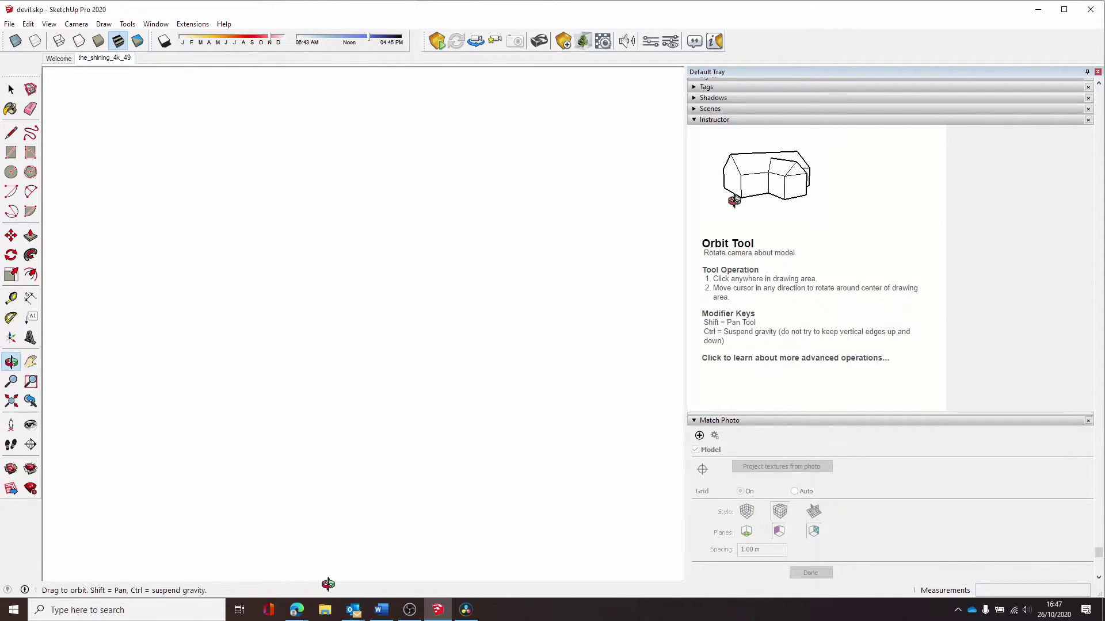
pyautogui.press('h')
pyautogui.click(76, 24)
pyautogui.moveTo(157, 63)
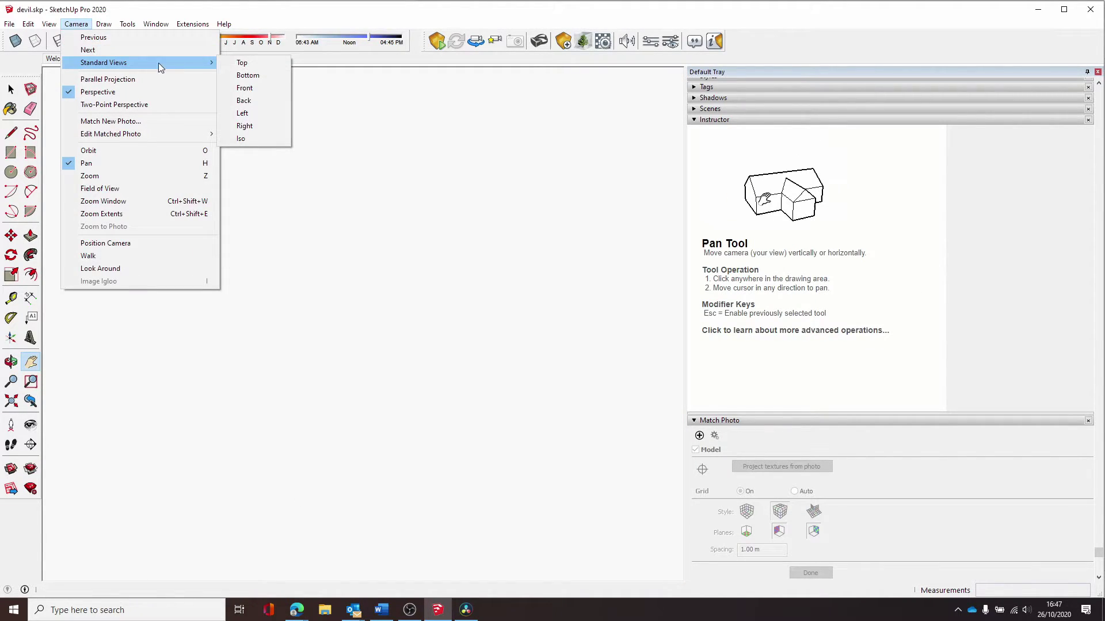
pyautogui.click(274, 64)
pyautogui.scroll(-1, 369, 314)
pyautogui.scroll(-2, 550, 401)
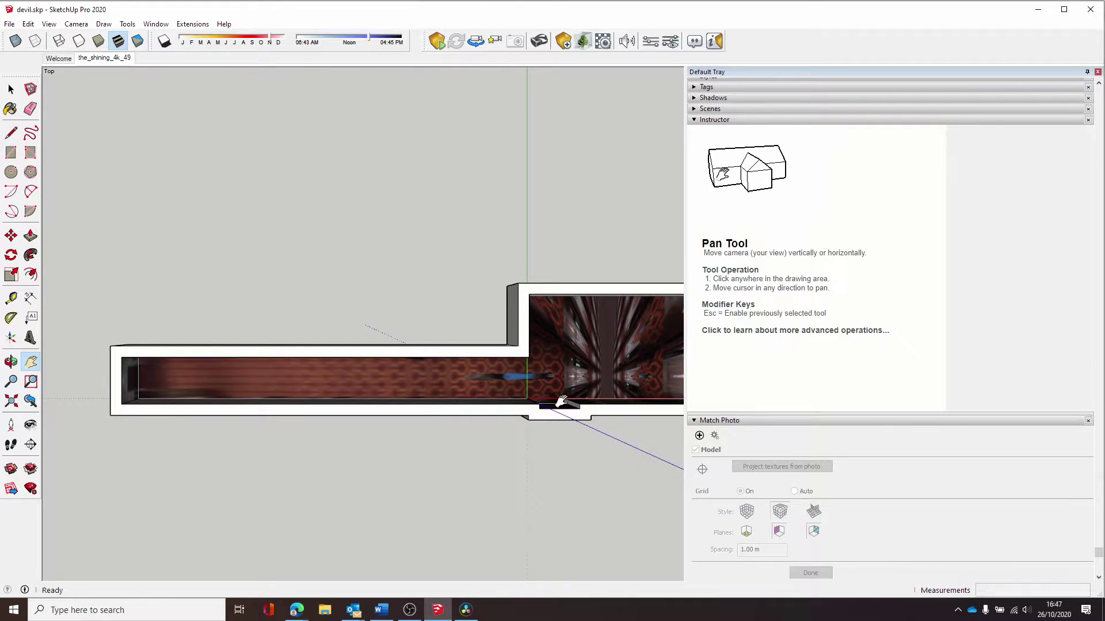
pyautogui.scroll(6, 561, 401)
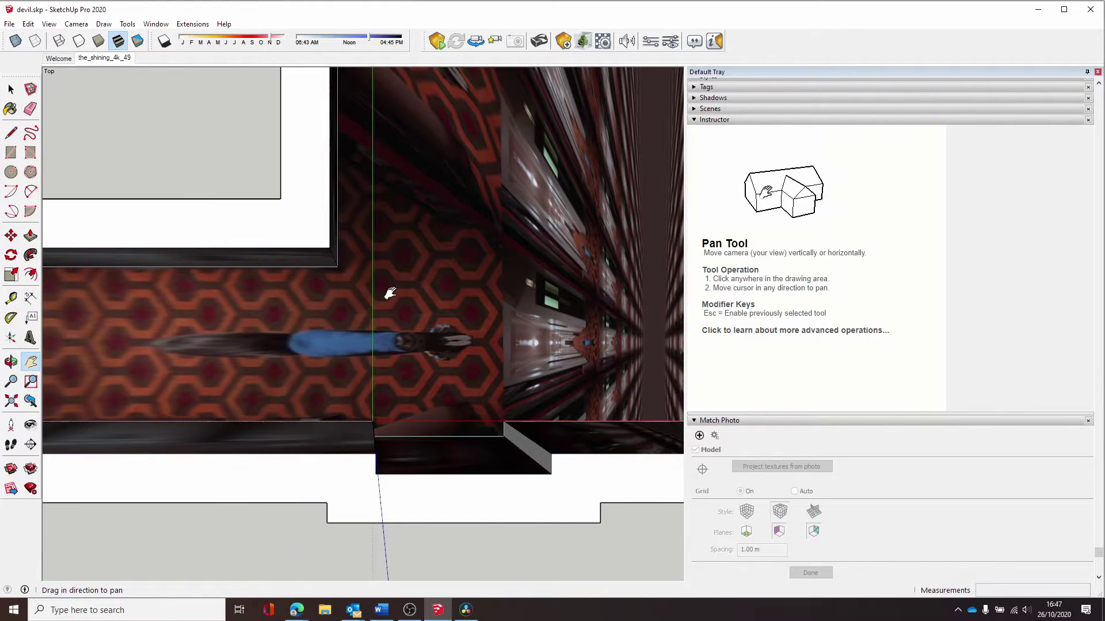
pyautogui.scroll(2, 390, 294)
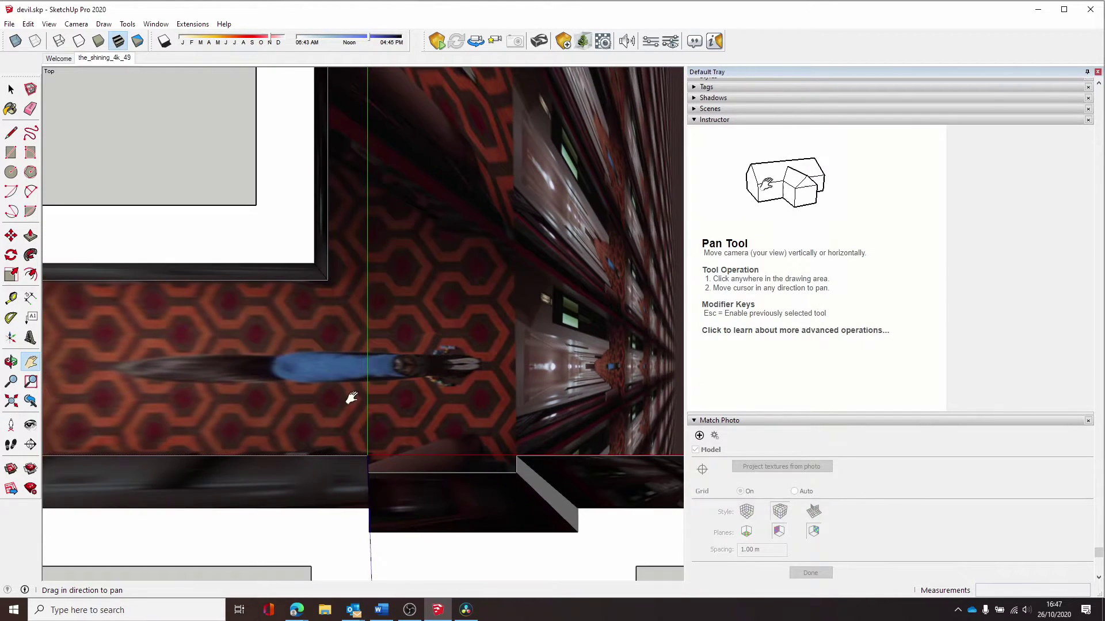
pyautogui.moveTo(351, 399); pyautogui.dragTo(522, 317)
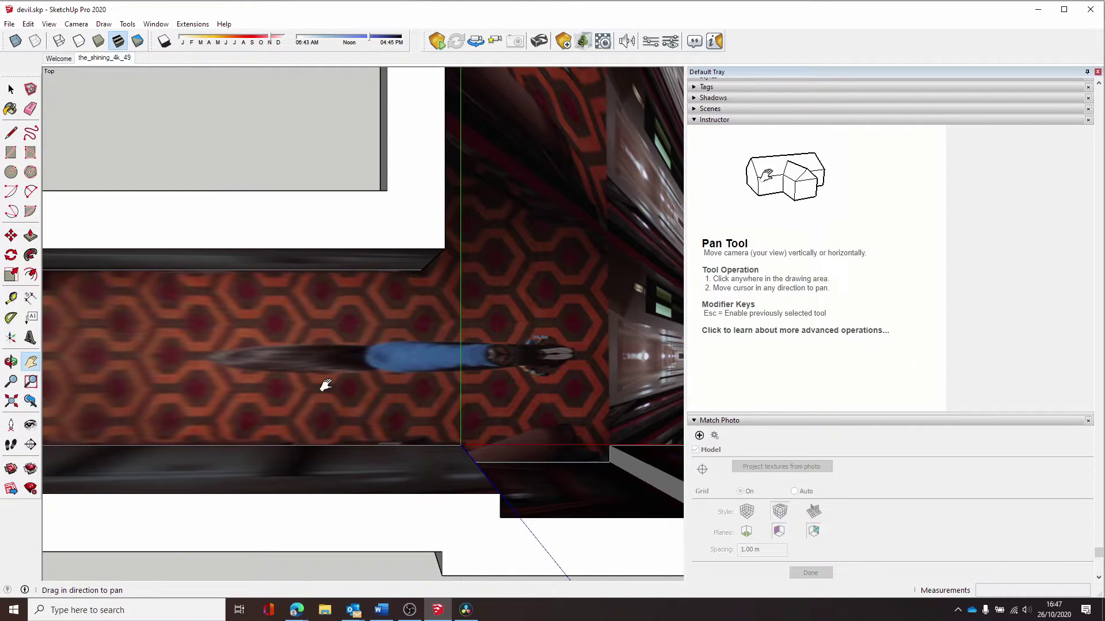
pyautogui.moveTo(326, 385); pyautogui.dragTo(559, 379)
# Examine the projected floor texture in front of the child's figure and beside the EXIT doors from several angles
pyautogui.moveTo(451, 375); pyautogui.dragTo(394, 216)
pyautogui.moveTo(395, 214); pyautogui.dragTo(104, 110, button='middle')
pyautogui.moveTo(449, 239); pyautogui.dragTo(156, 67, button='middle')
pyautogui.moveTo(489, 321); pyautogui.dragTo(557, 603, button='middle')
pyautogui.scroll(-2, 512, 486)
pyautogui.moveTo(512, 486); pyautogui.dragTo(362, 386, button='middle')
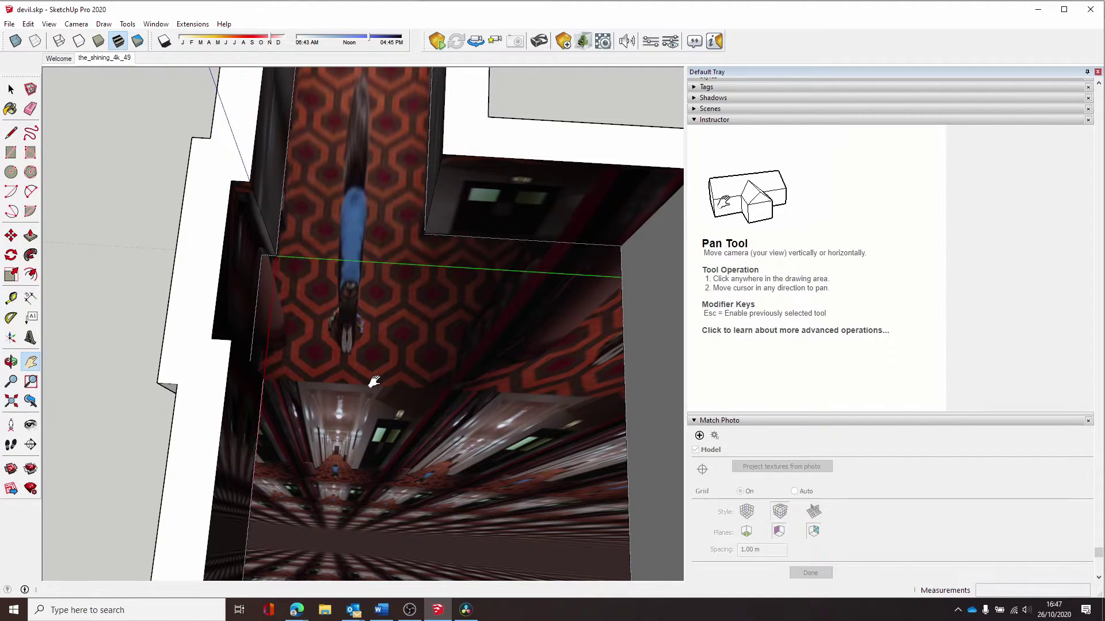
pyautogui.moveTo(374, 382); pyautogui.dragTo(465, 208, button='middle')
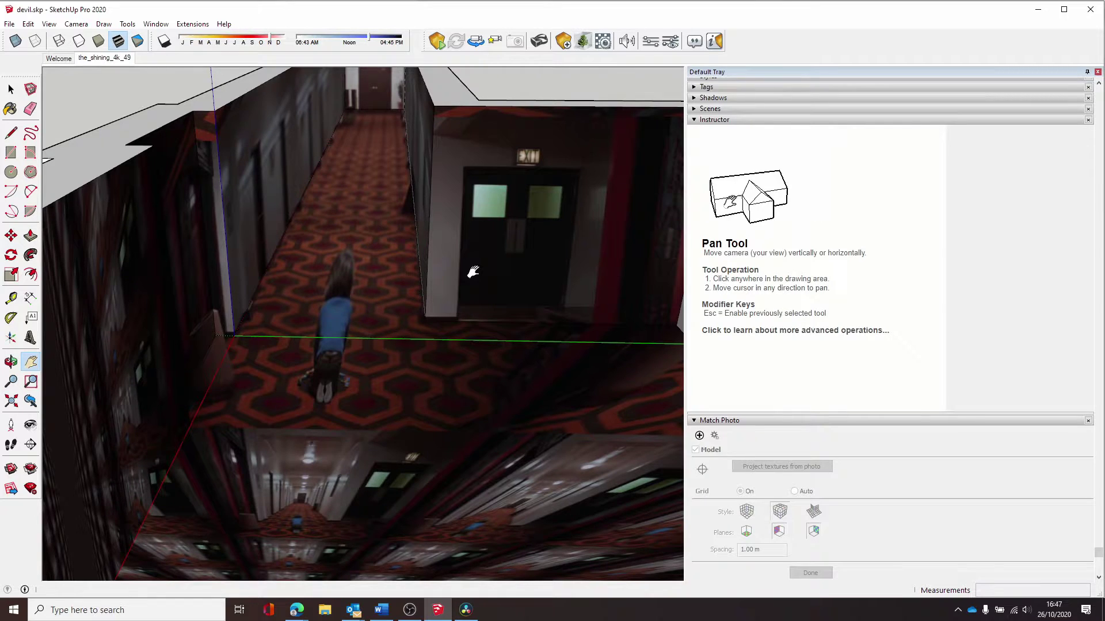
pyautogui.moveTo(420, 214); pyautogui.dragTo(415, 201, button='middle')
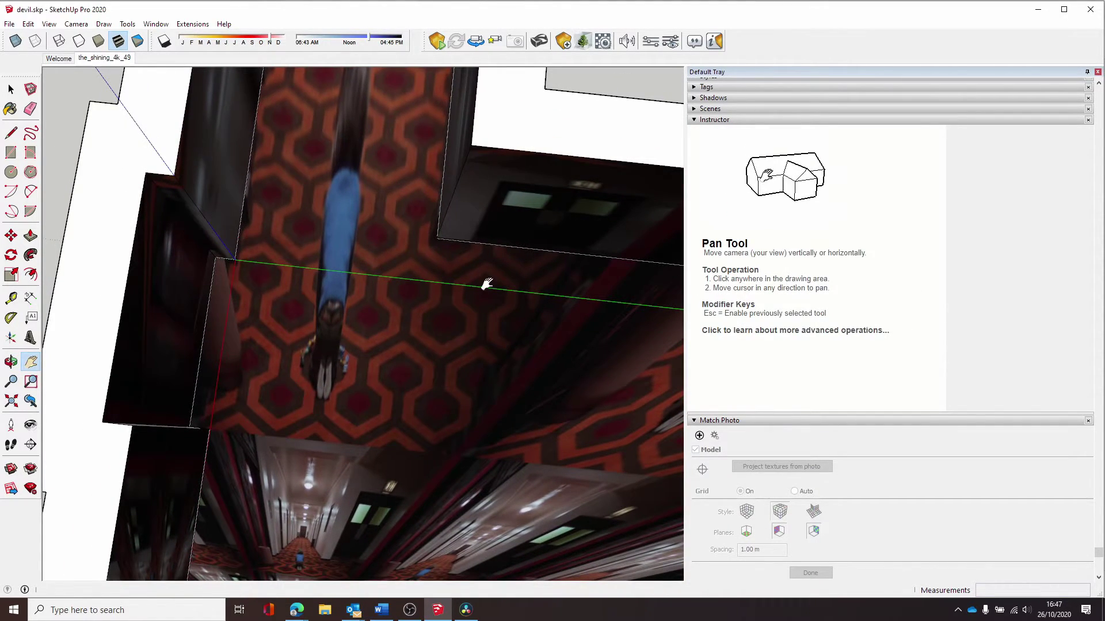
pyautogui.moveTo(486, 284); pyautogui.dragTo(459, 252, button='middle')
pyautogui.scroll(-4, 301, 293)
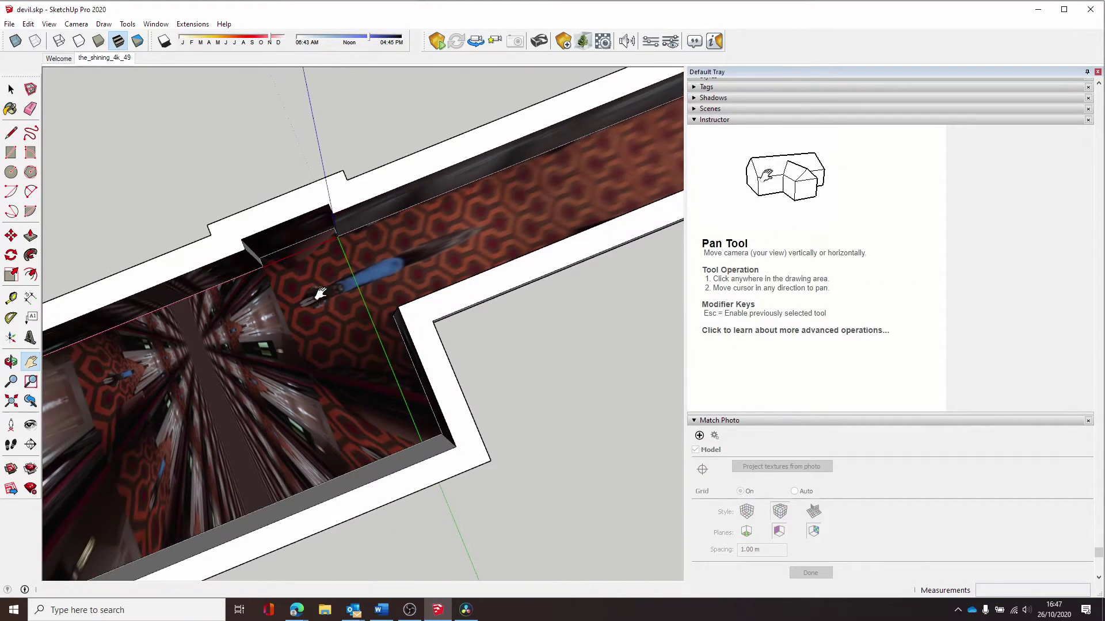
# Draw a rectangle about 0.92 m wide and 2.24 m high around the nearest door on the long corridor wall beside the origin
pyautogui.moveTo(383, 328); pyautogui.dragTo(481, 257, button='middle')
pyautogui.scroll(3, 513, 313)
pyautogui.moveTo(453, 245); pyautogui.dragTo(491, 284)
pyautogui.moveTo(491, 285); pyautogui.dragTo(447, 360, button='middle')
pyautogui.press('r')
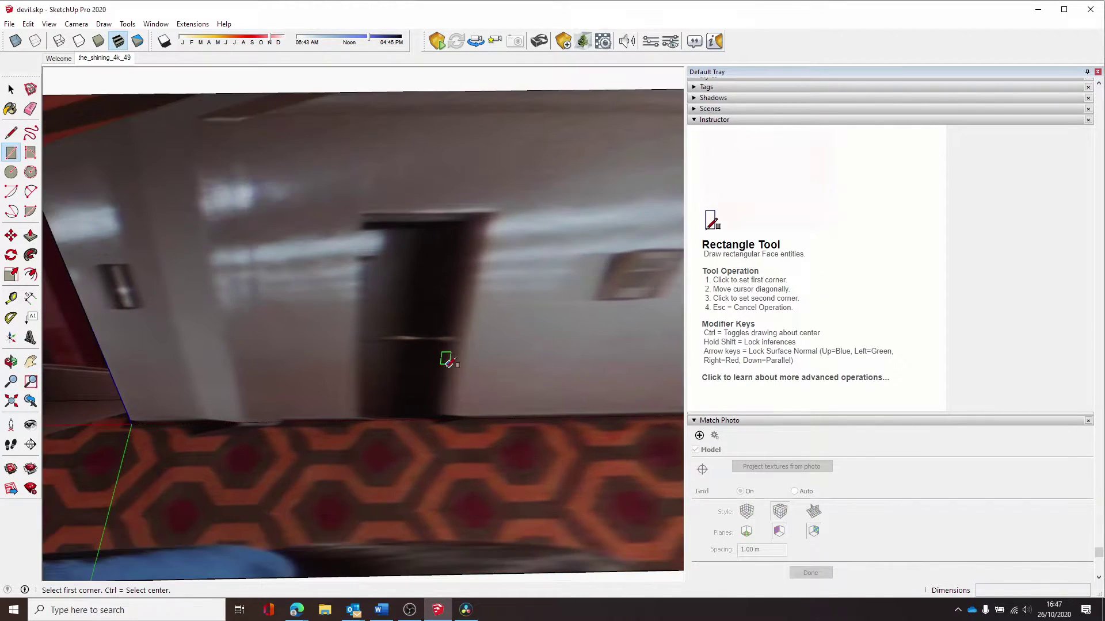
pyautogui.click(355, 420)
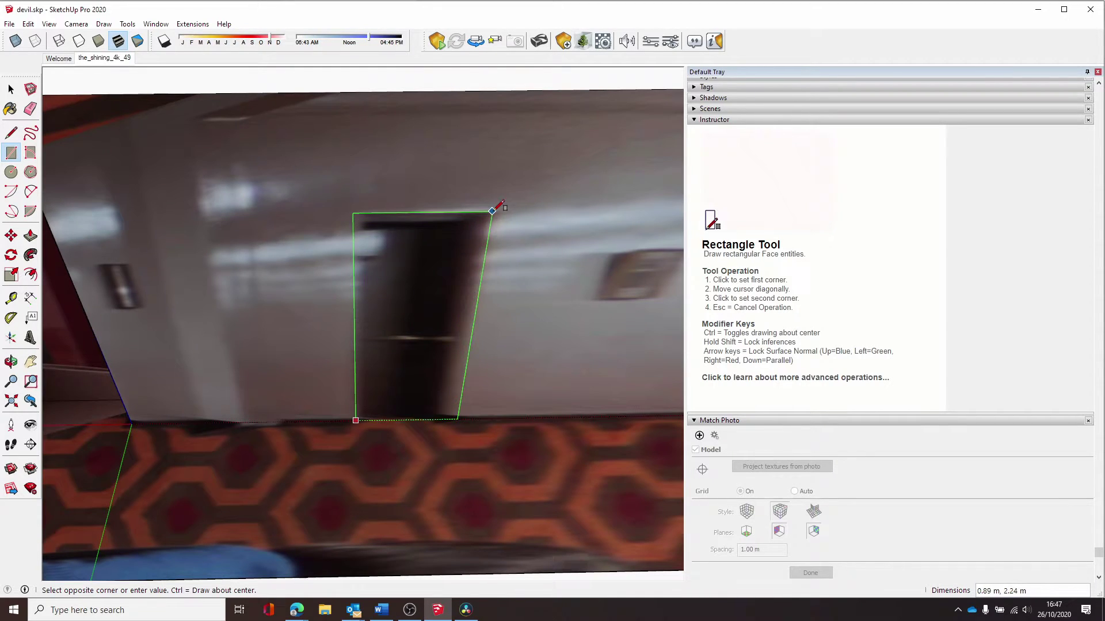
pyautogui.click(498, 211)
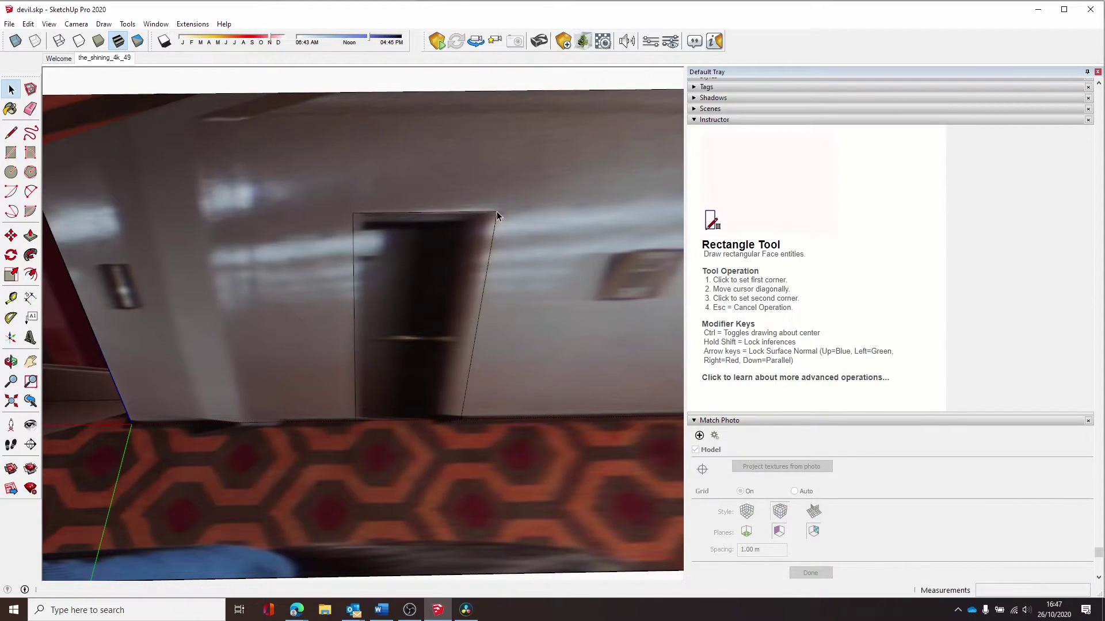
# Select the face of the new door outline and measure its width along the upper edge
pyautogui.press('space')
pyautogui.moveTo(466, 272); pyautogui.dragTo(439, 247, button='middle')
pyautogui.click(437, 251)
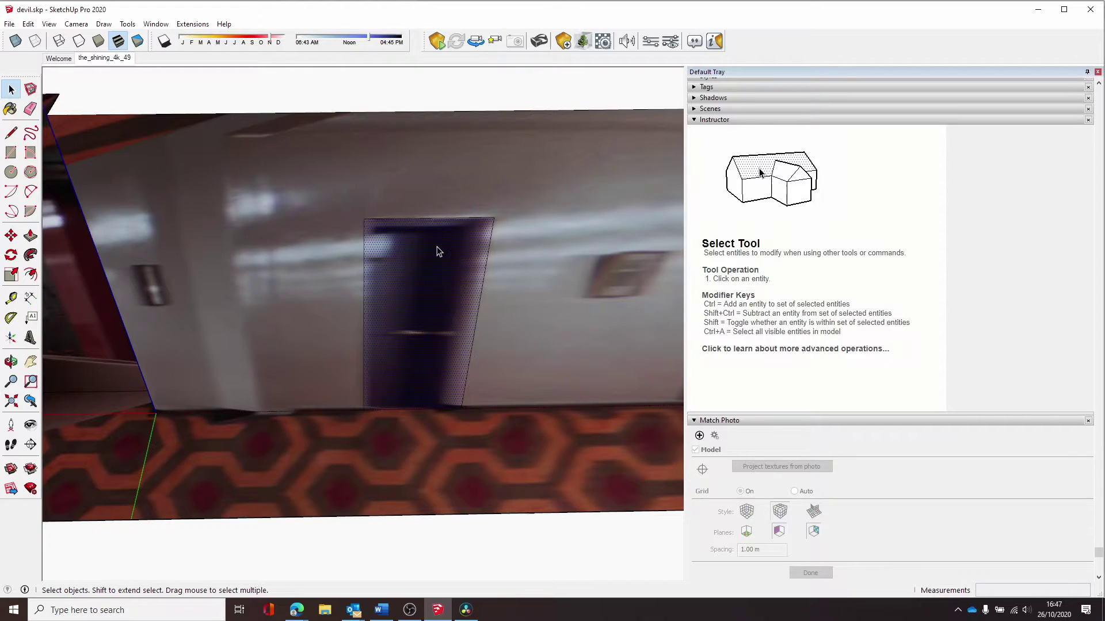
pyautogui.press('t')
pyautogui.click(364, 218)
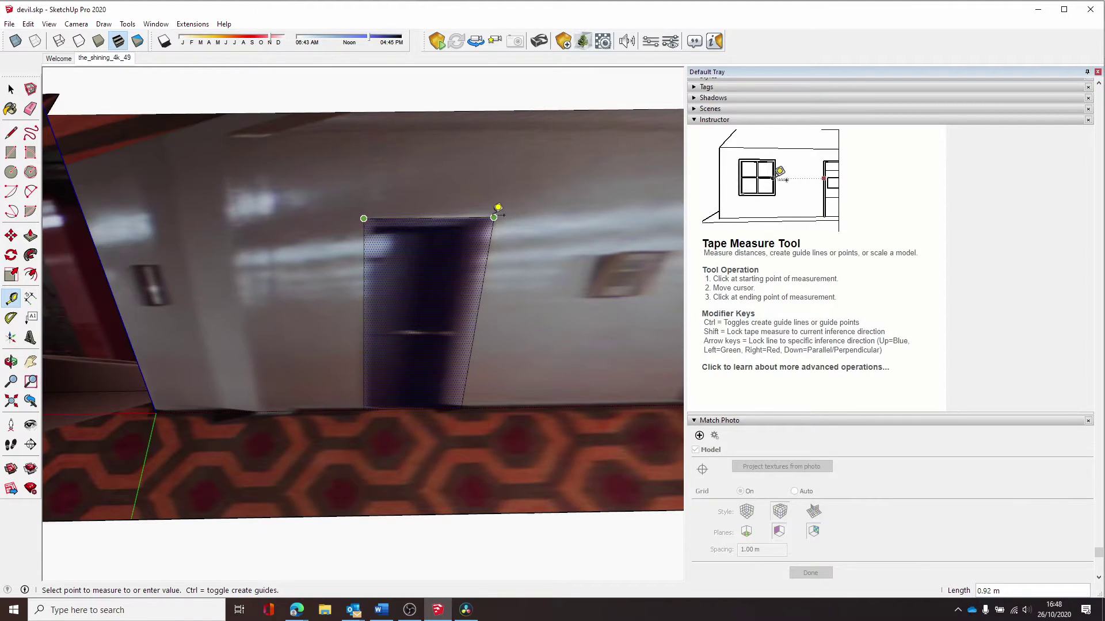
pyautogui.press('space')
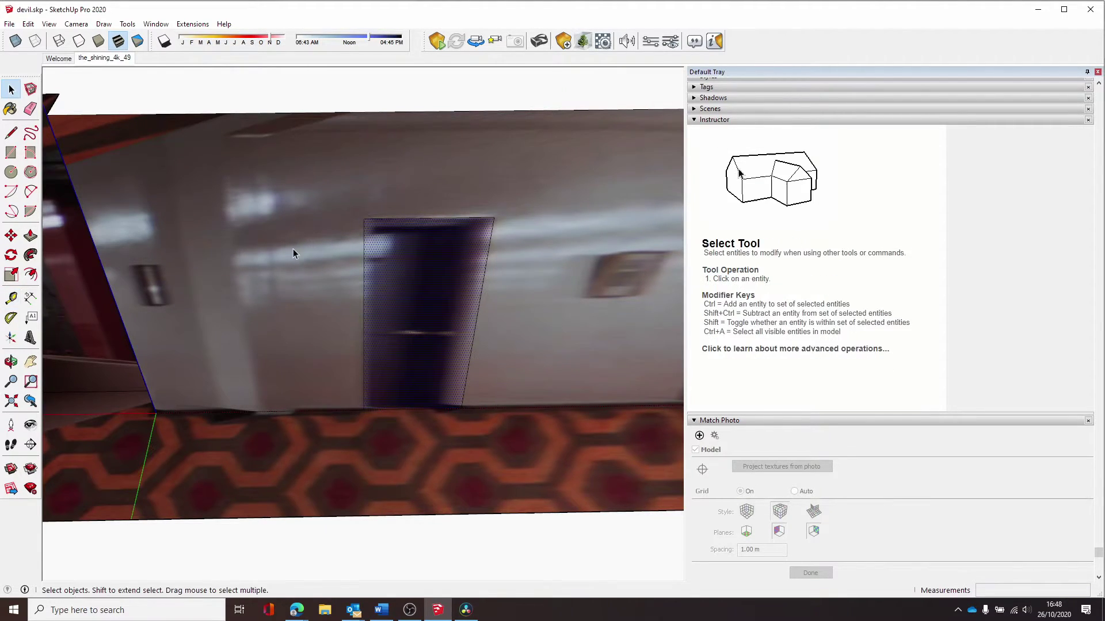
# Push/pull the selected door face into the corridor wall to form a recess
pyautogui.moveTo(292, 248); pyautogui.dragTo(390, 278, button='middle')
pyautogui.scroll(3, 351, 234)
pyautogui.press('p')
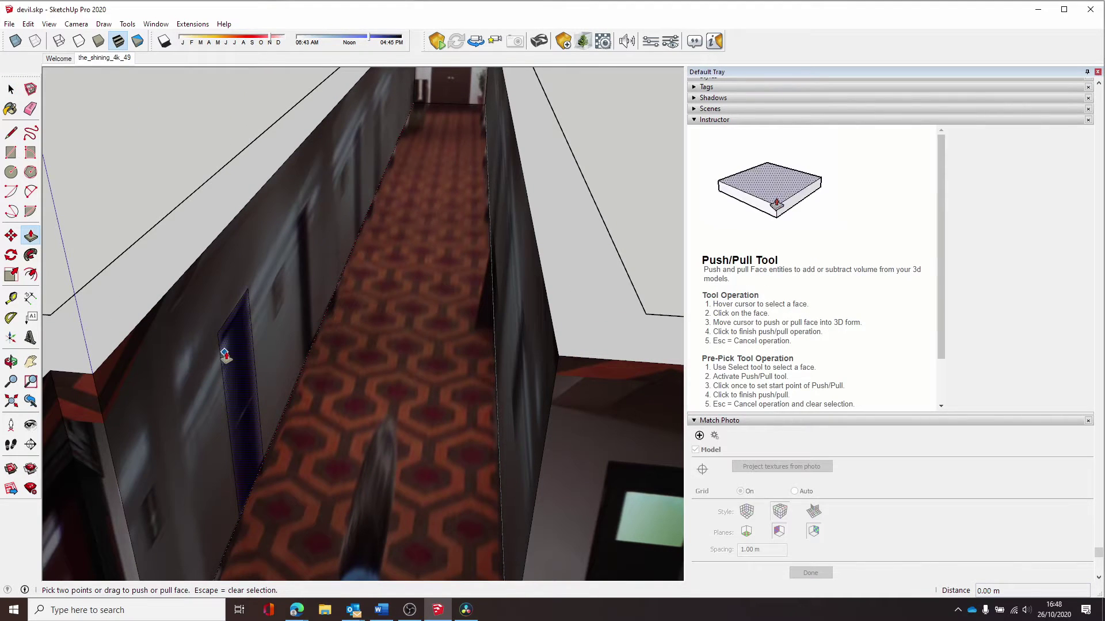
pyautogui.click(230, 352)
# In the the_shining_4k_49 scene, draw a rectangle about 0.75 m wide and 2.23 m high over the second door on the same wall
pyautogui.click(122, 58)
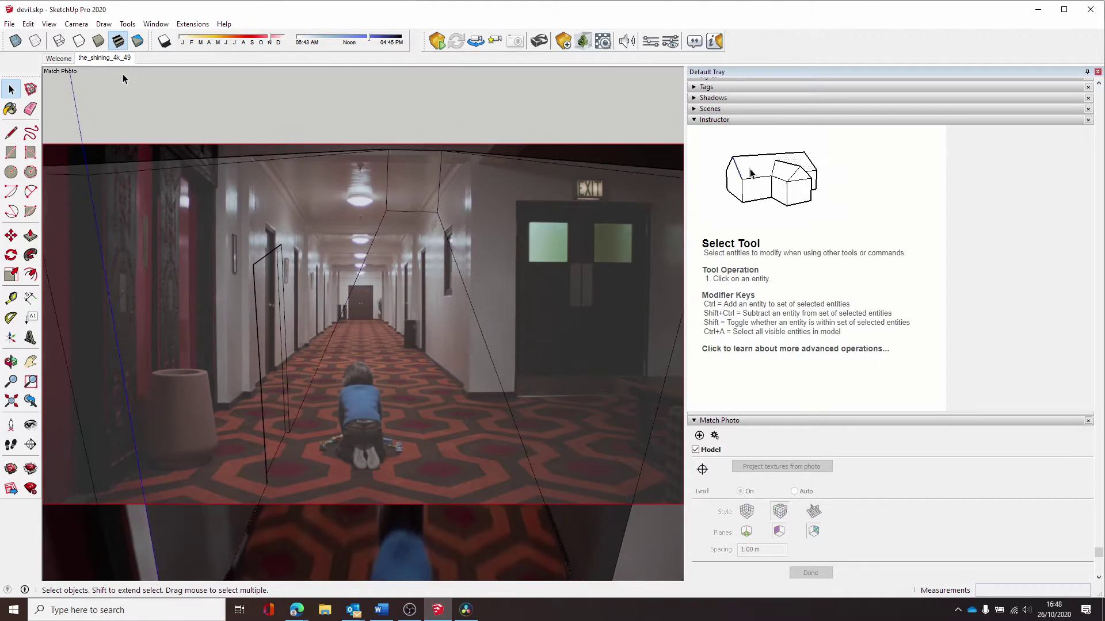
pyautogui.scroll(4, 303, 316)
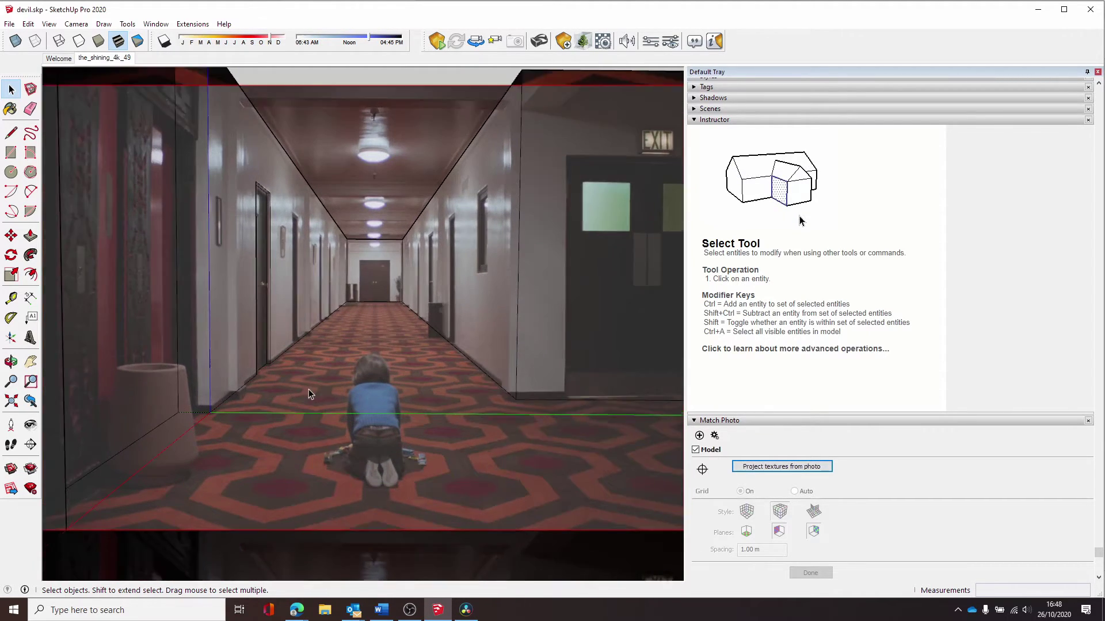
pyautogui.press('r')
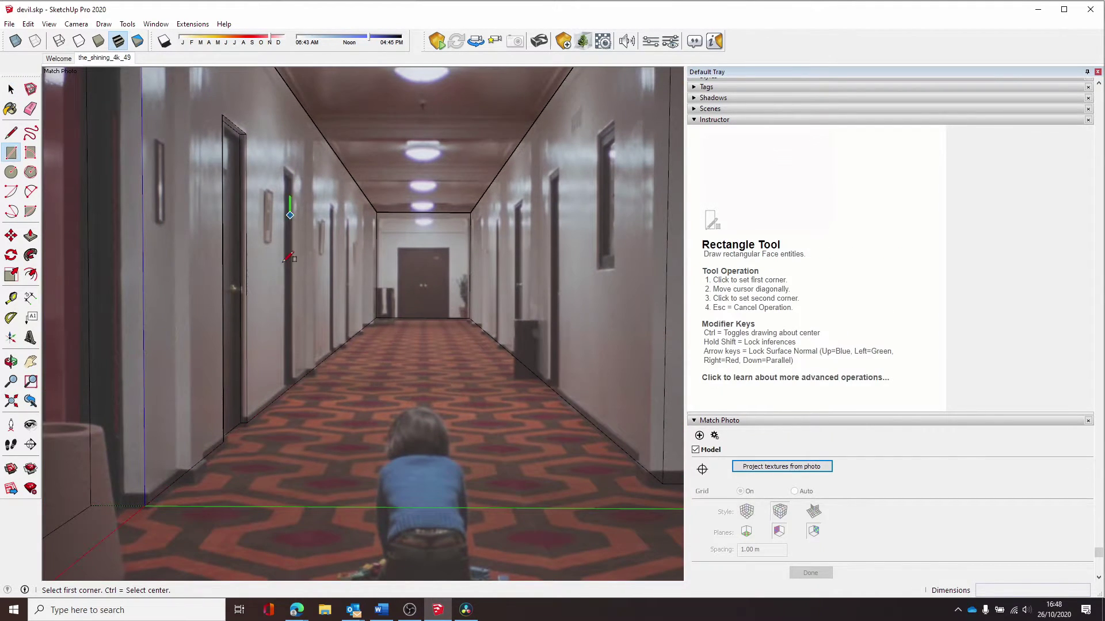
pyautogui.click(284, 393)
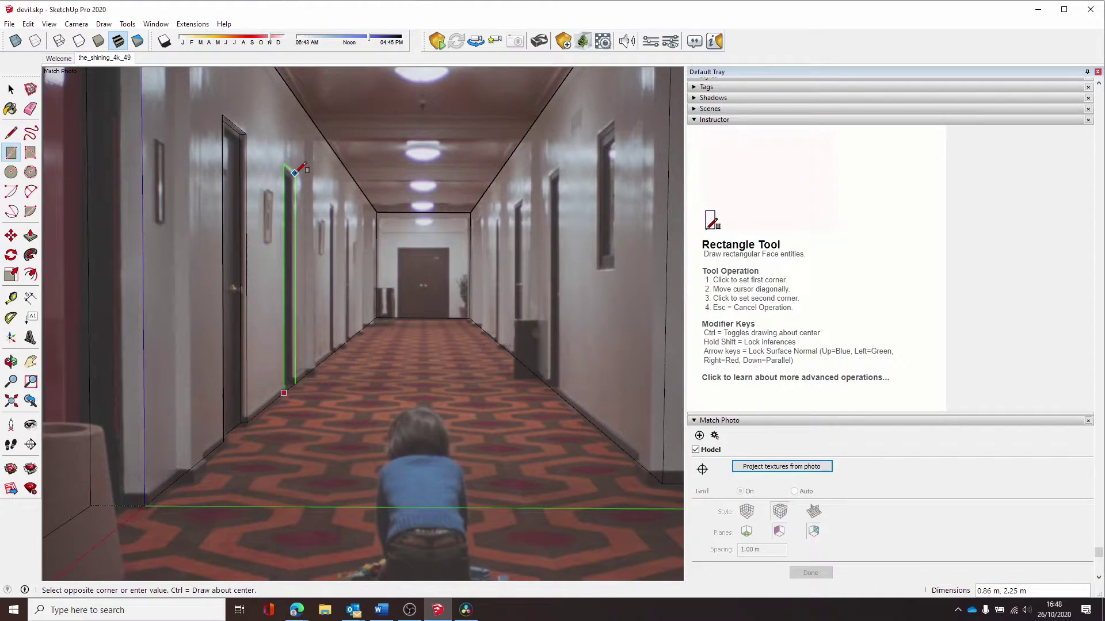
pyautogui.scroll(3, 295, 173)
pyautogui.click(291, 174)
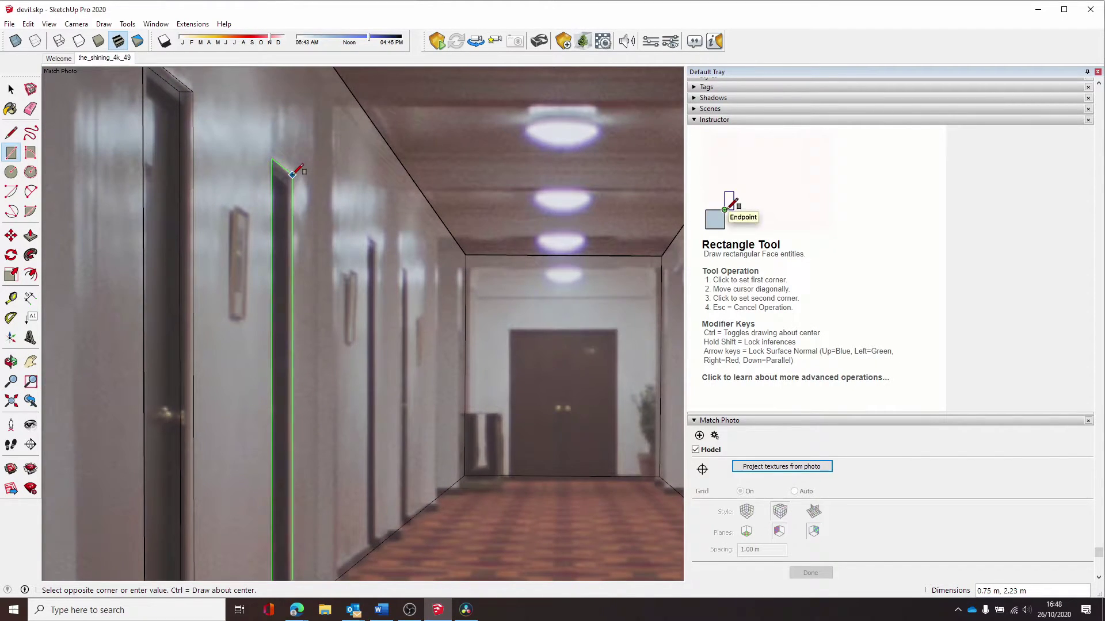
# Push/pull the second door's face into the wall like the first one and check both door recesses from above
pyautogui.press('space')
pyautogui.press('p')
pyautogui.click(285, 192)
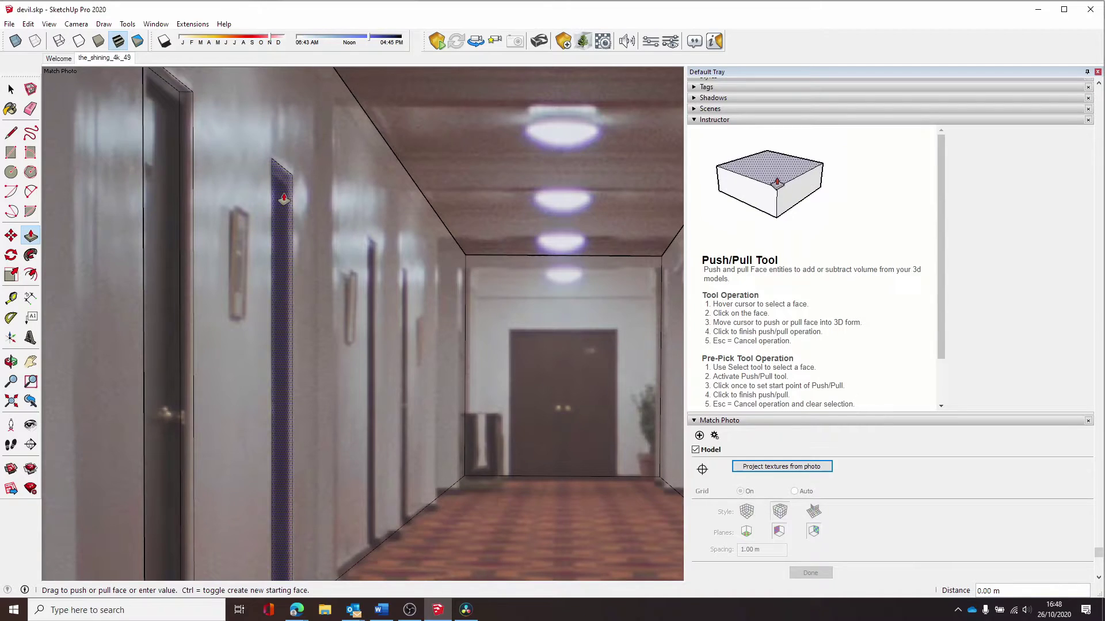
pyautogui.click(282, 194)
pyautogui.press('space')
pyautogui.scroll(-3, 285, 192)
pyautogui.moveTo(285, 193); pyautogui.dragTo(57, 365, button='middle')
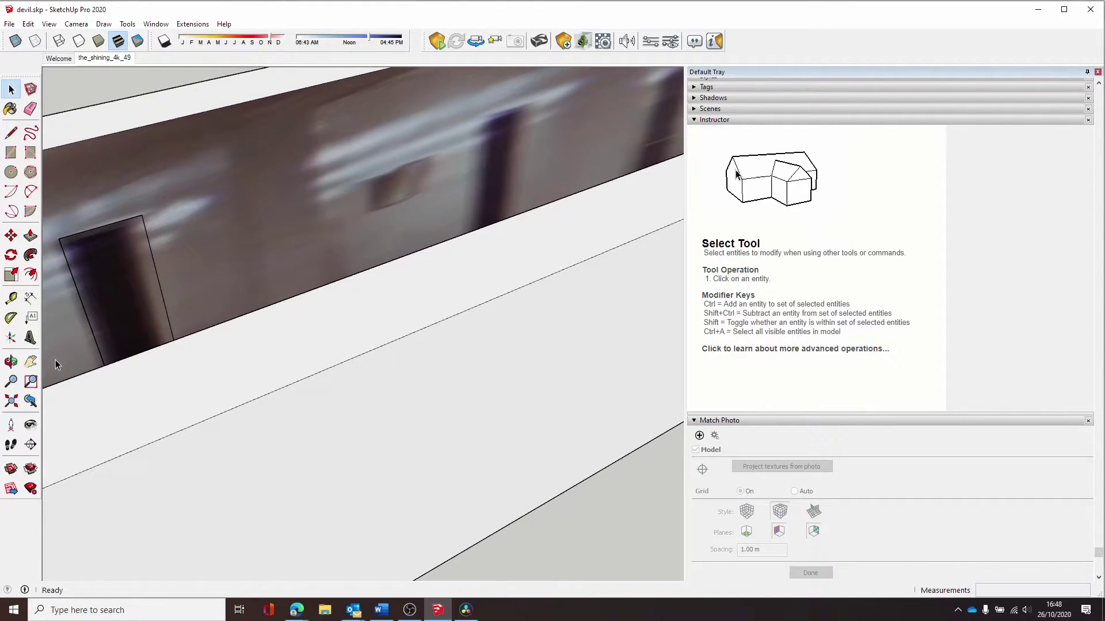
pyautogui.scroll(-3, 259, 249)
pyautogui.moveTo(259, 249); pyautogui.dragTo(236, 308, button='middle')
pyautogui.press('space')
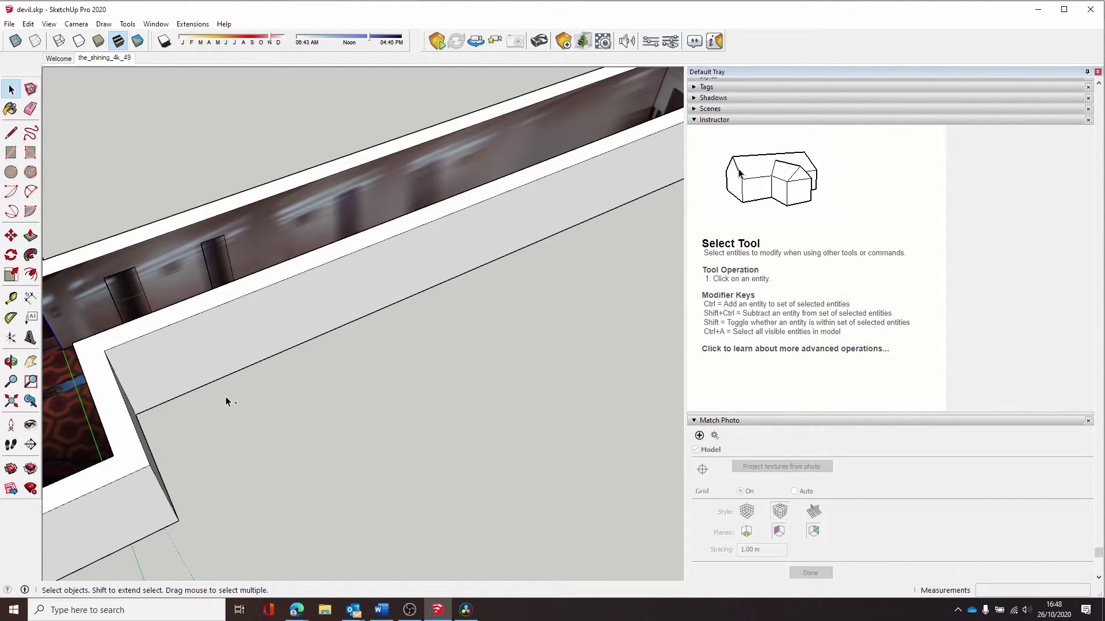
pyautogui.moveTo(298, 276); pyautogui.dragTo(297, 249, button='middle')
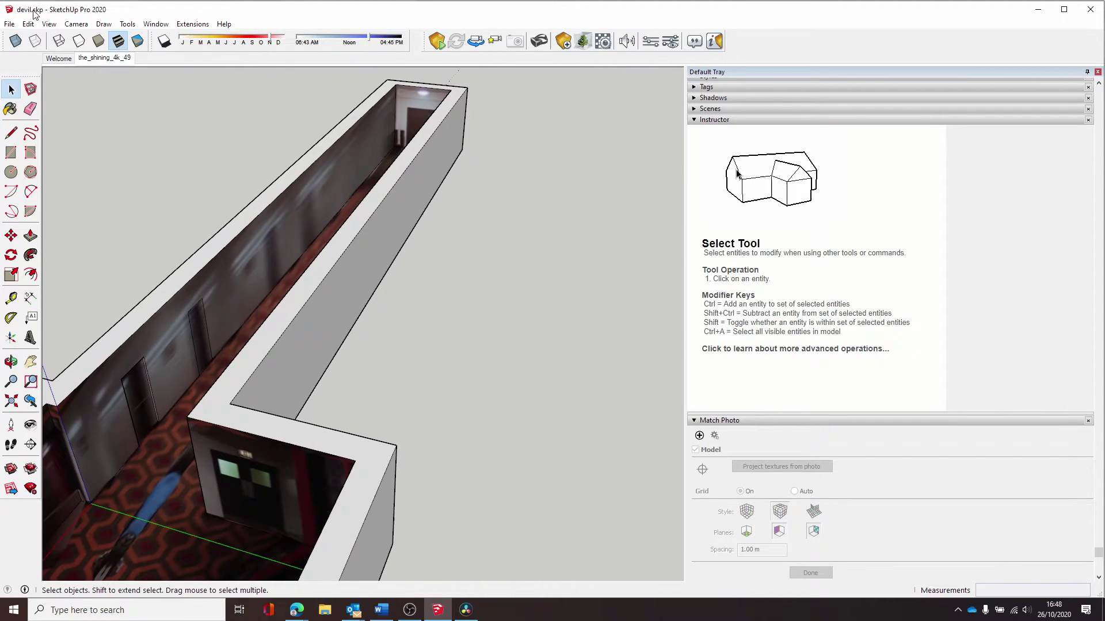
# Select the whole connected model in the the_shining_4k_49 scene and project the photo onto it again to texture the recessed doors
pyautogui.click(98, 57)
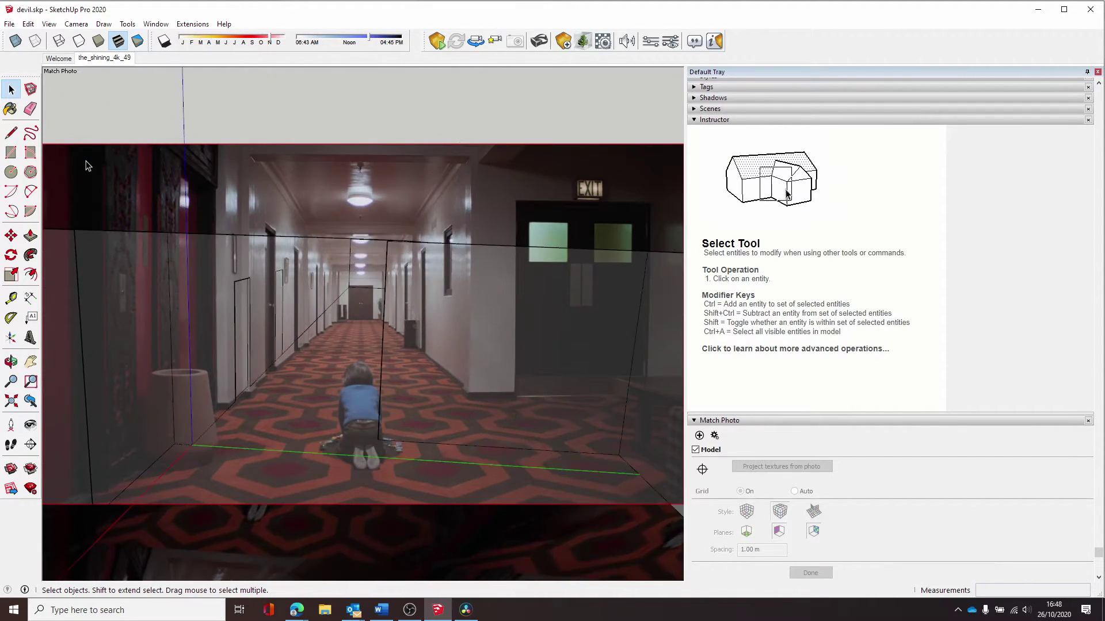
pyautogui.tripleClick(385, 333)
pyautogui.rightClick(384, 333)
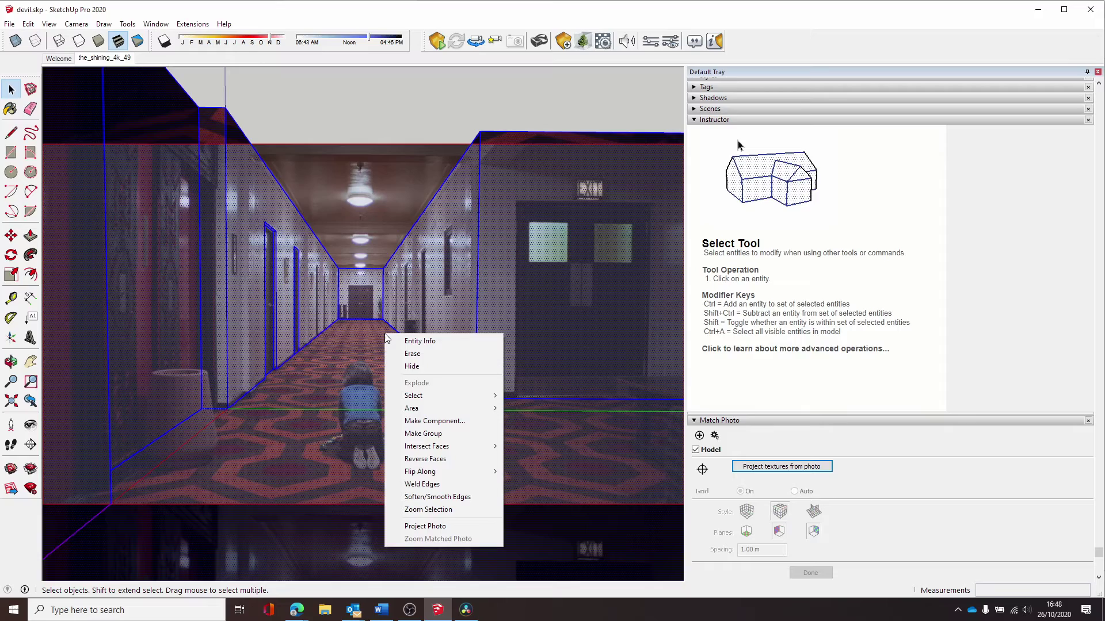
pyautogui.click(384, 322)
pyautogui.moveTo(384, 325); pyautogui.dragTo(322, 374, button='middle')
pyautogui.click(121, 60)
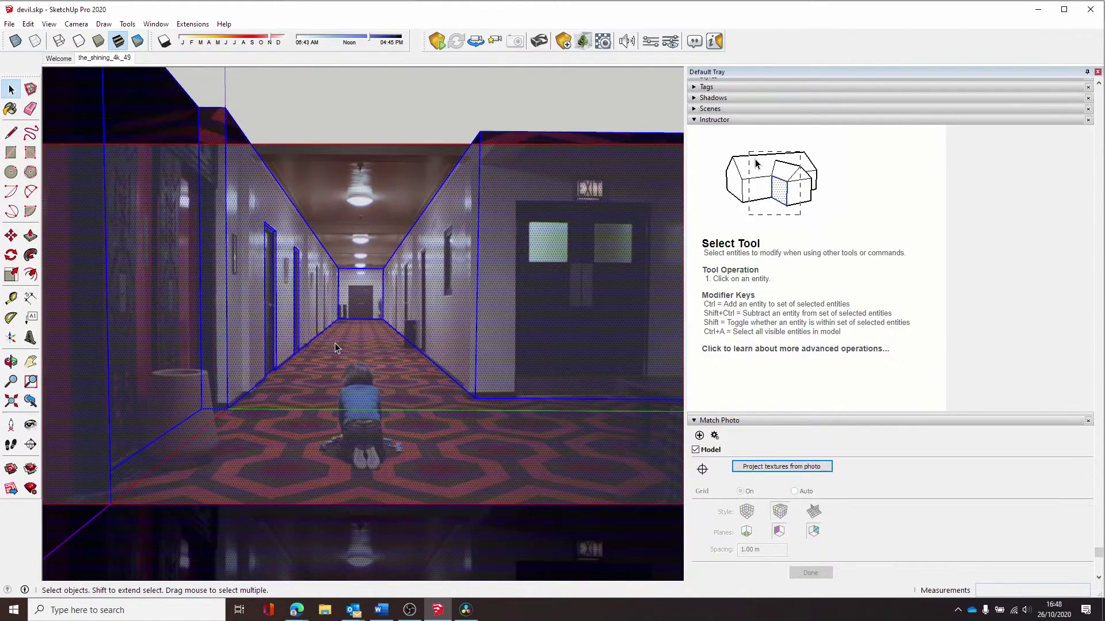
pyautogui.rightClick(335, 343)
pyautogui.click(373, 444)
# Draw a rectangle about 0.37 by 0.12 m on the floor at the foot of the wall pilaster before the first door
pyautogui.scroll(6, 213, 379)
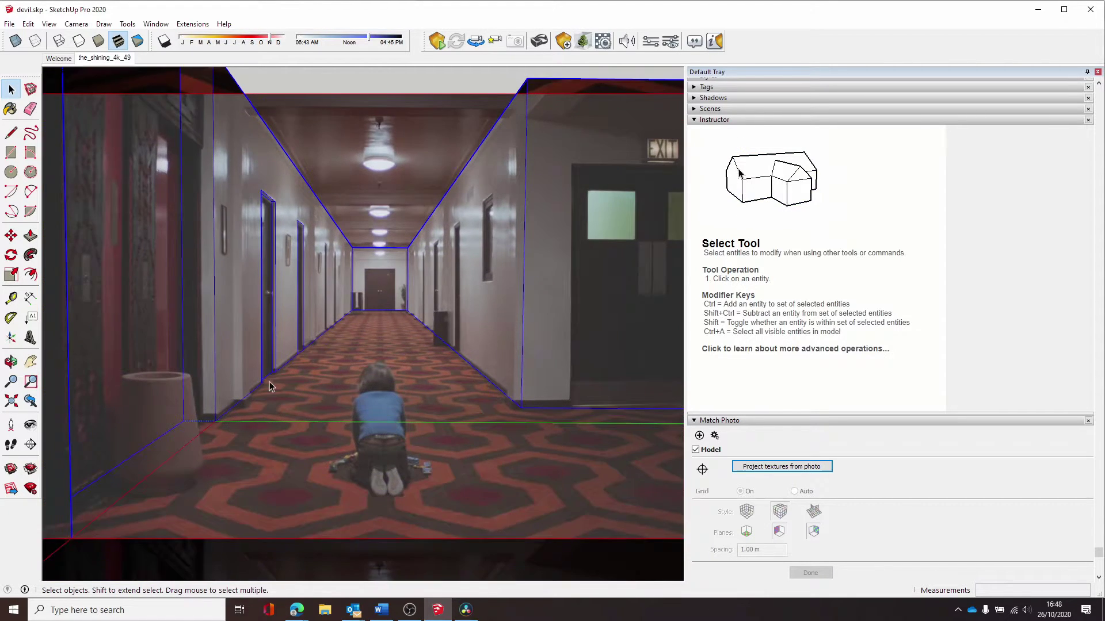
pyautogui.press('r')
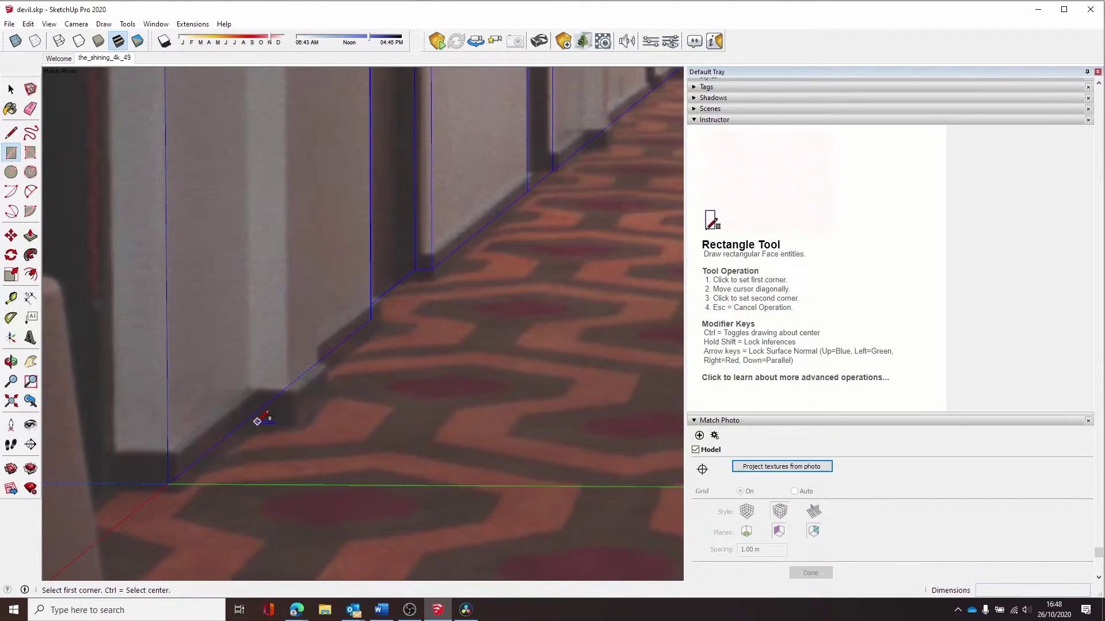
pyautogui.click(250, 416)
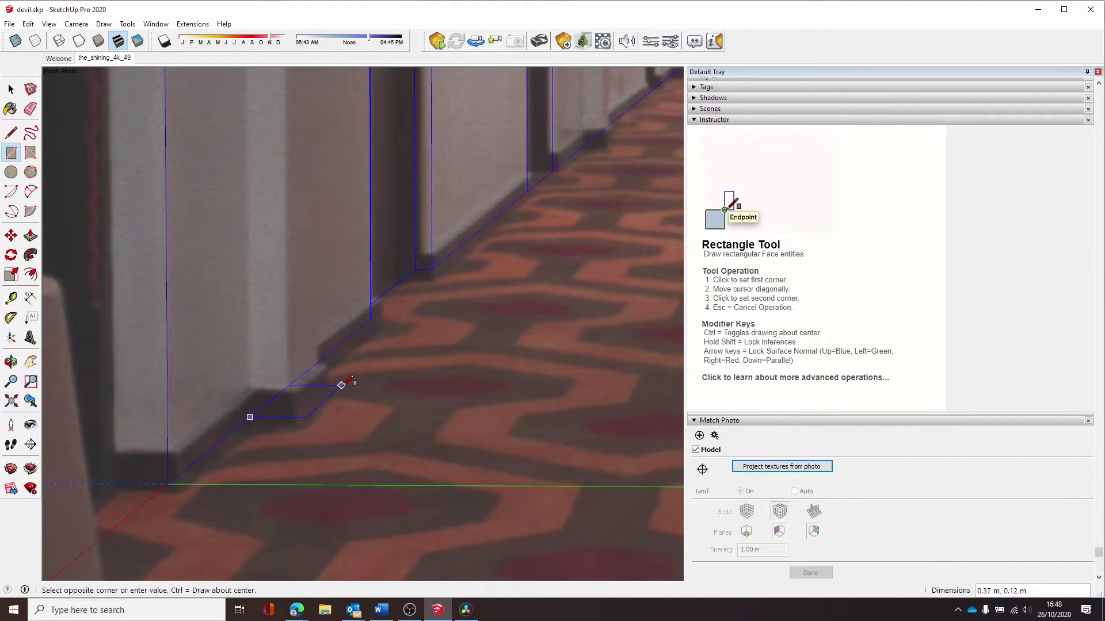
pyautogui.click(342, 384)
# Push/pull the pilaster's floor rectangle up about 3.06 m to the top of the corridor walls
pyautogui.press('space')
pyautogui.press('p')
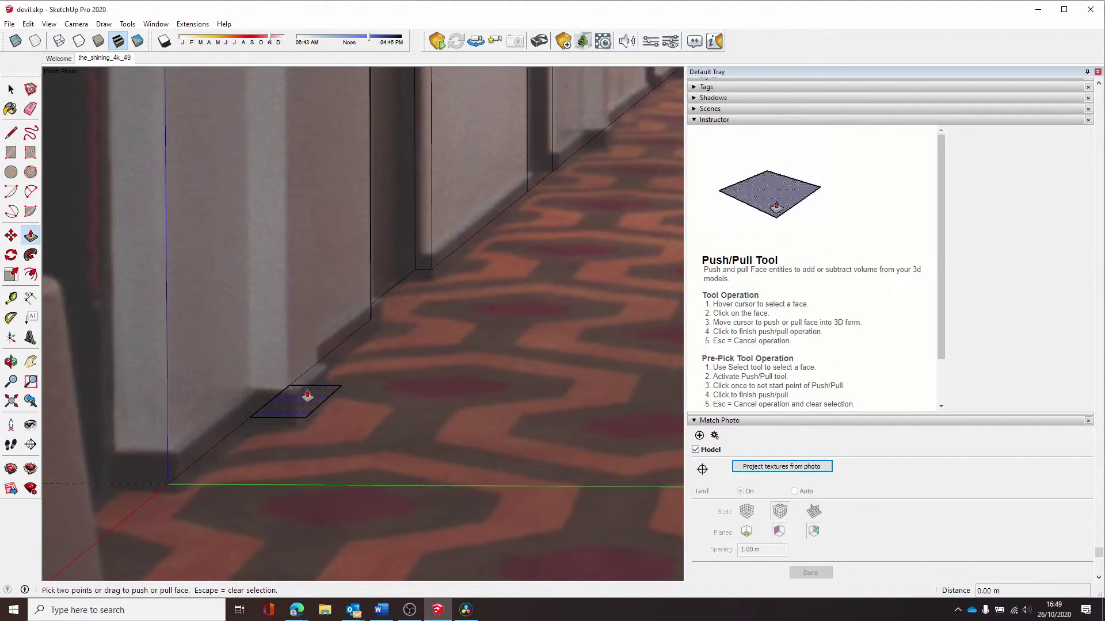
pyautogui.click(304, 395)
pyautogui.scroll(-5, 302, 392)
pyautogui.scroll(-3, 303, 212)
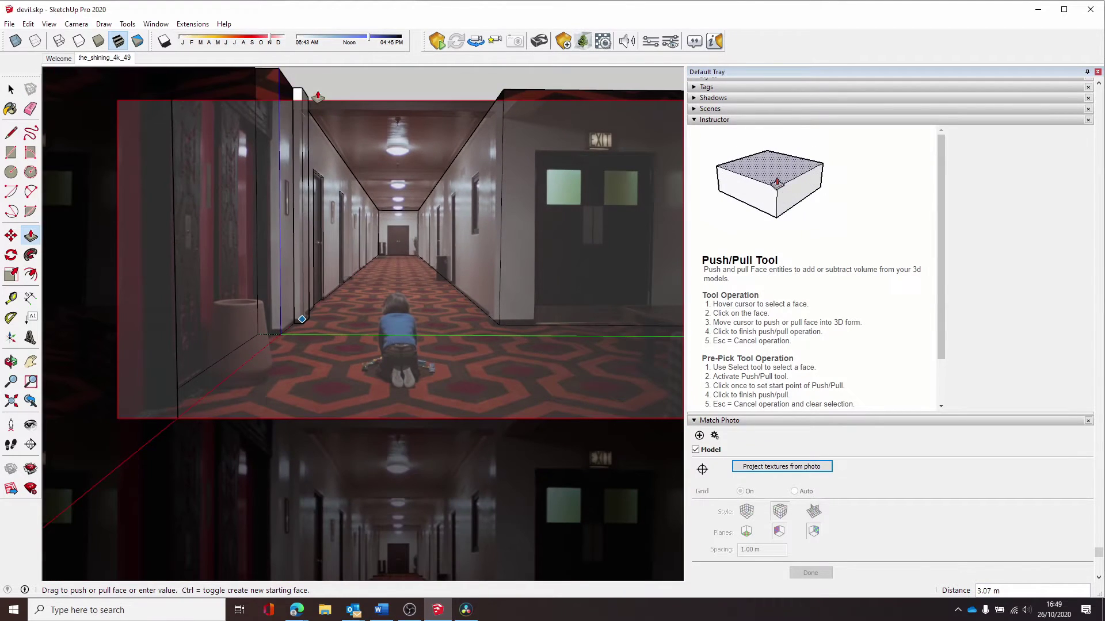
pyautogui.click(507, 97)
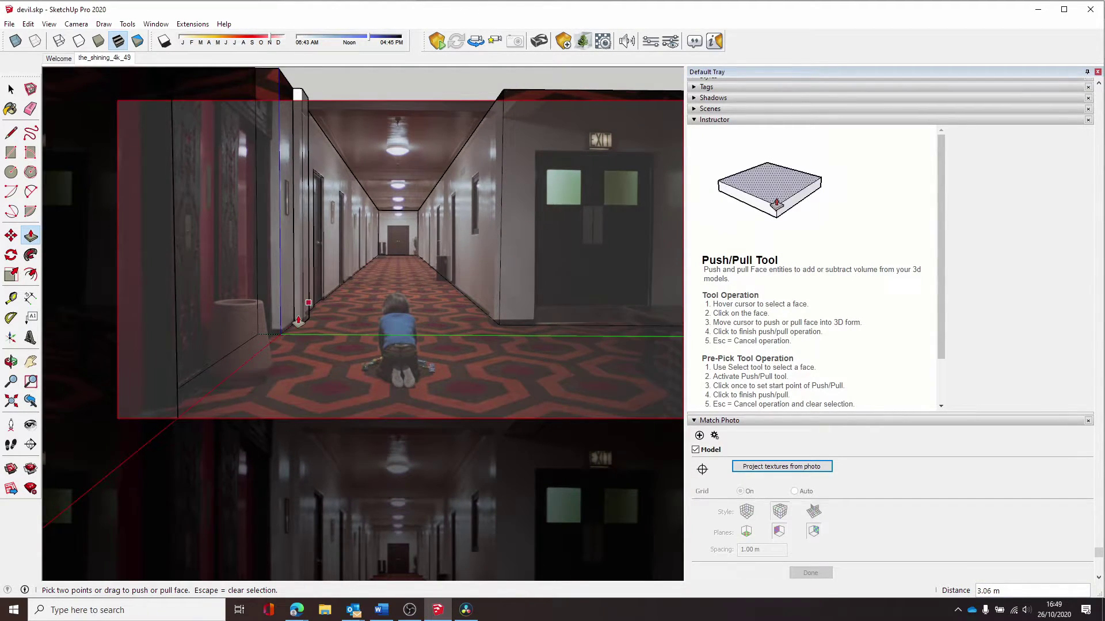
# Push the pilaster's corridor-side face in about 0.04 m toward the wall to match the photo
pyautogui.scroll(5, 305, 291)
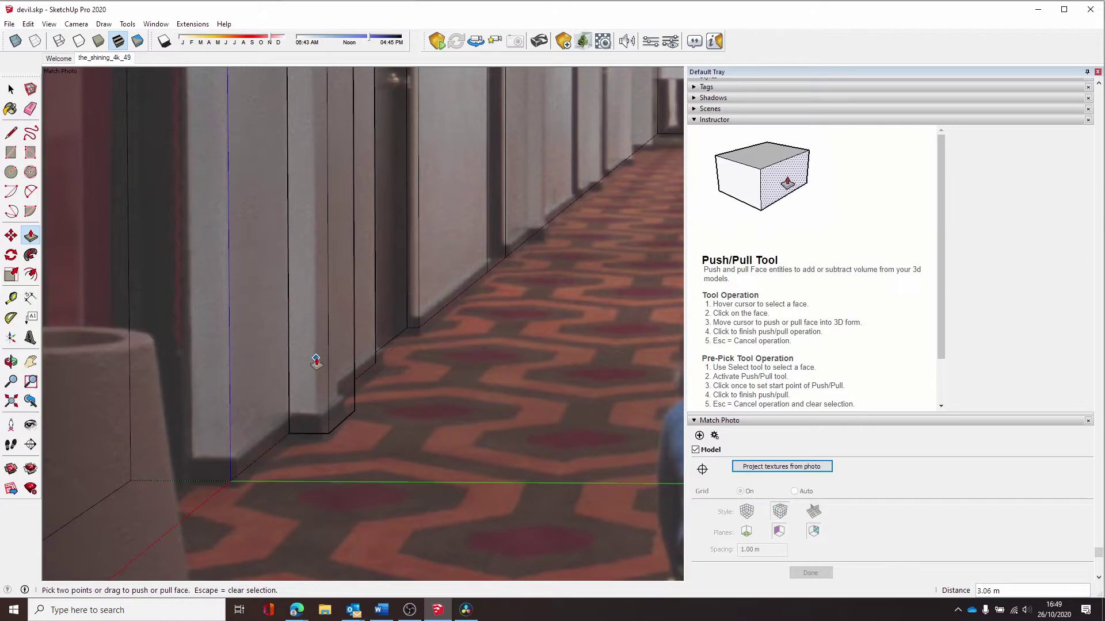
pyautogui.press('space')
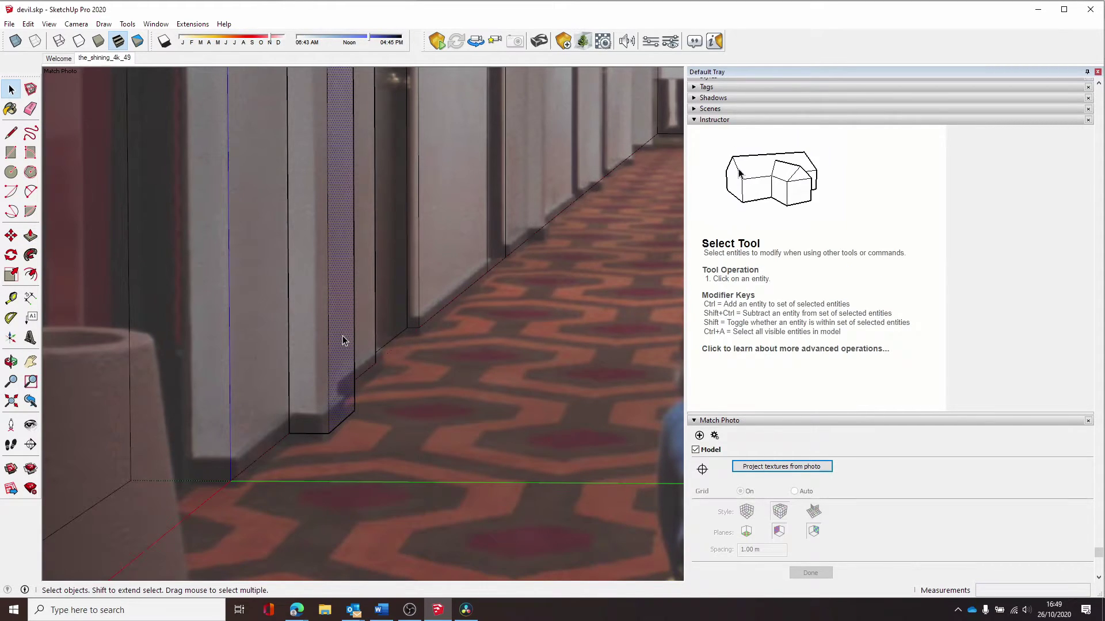
pyautogui.press('p')
pyautogui.click(342, 341)
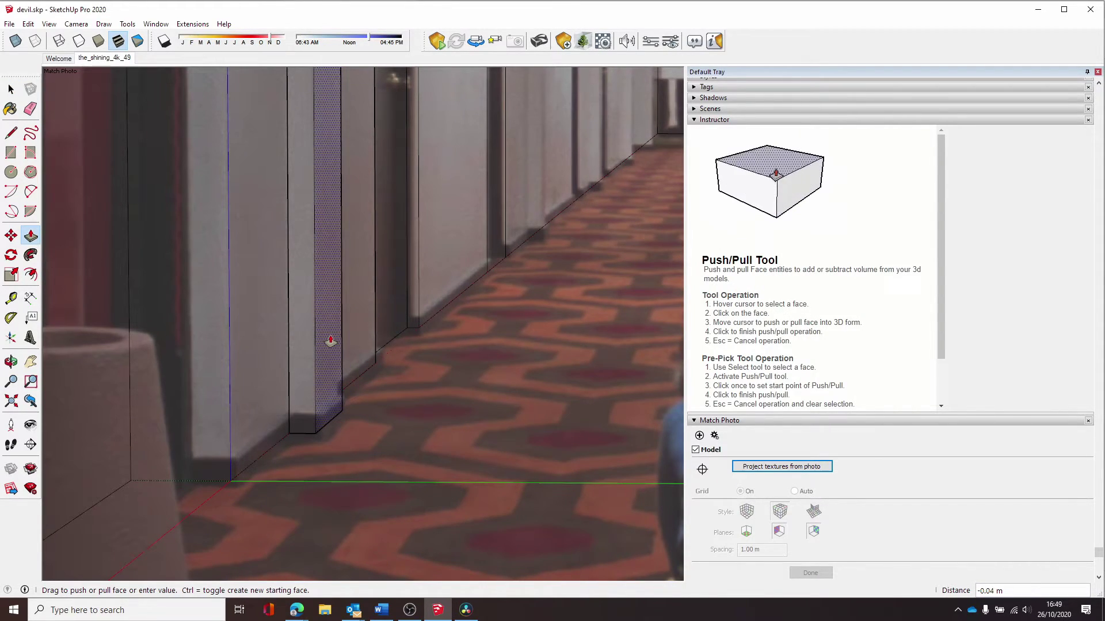
pyautogui.scroll(1, 321, 358)
# Push the pilaster's front face back about 0.04 m to line up with the photo
pyautogui.press('space')
pyautogui.click(299, 420)
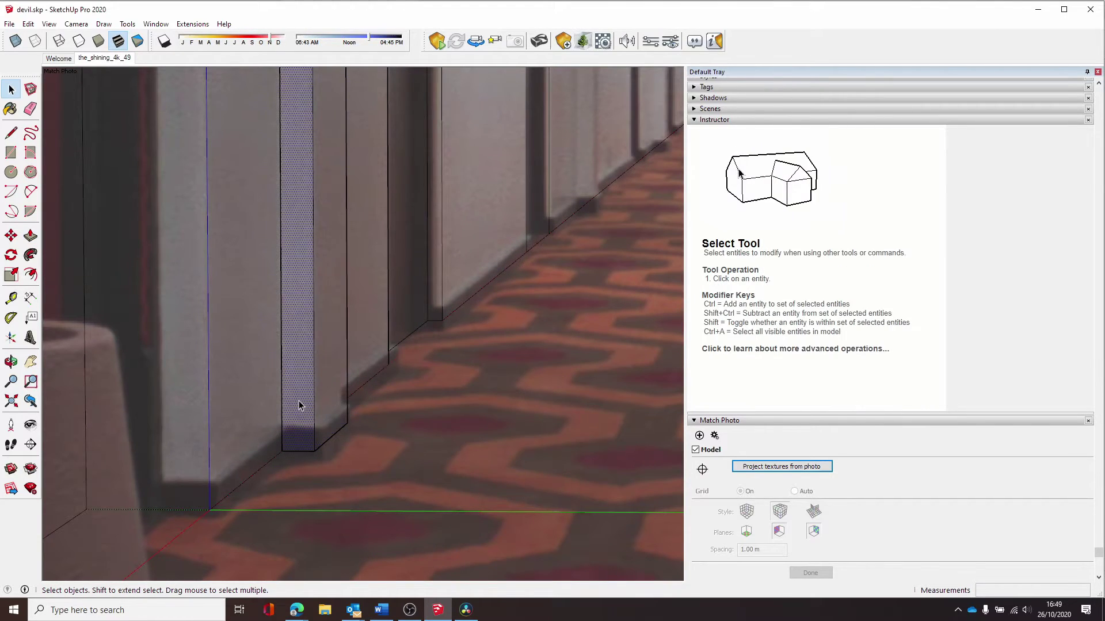
pyautogui.scroll(1, 298, 403)
pyautogui.press('p')
pyautogui.click(297, 402)
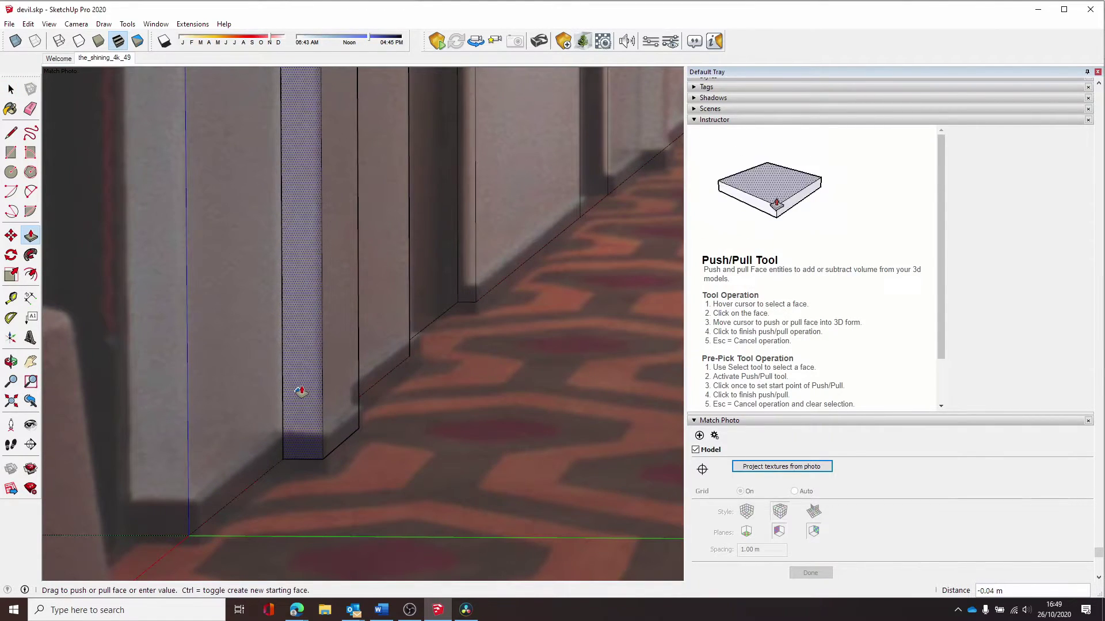
# Select the pilaster's far-end face from behind and push it in about 0.09 m in the the_shining_4k_49 scene
pyautogui.moveTo(399, 384); pyautogui.dragTo(353, 345, button='middle')
pyautogui.press('space')
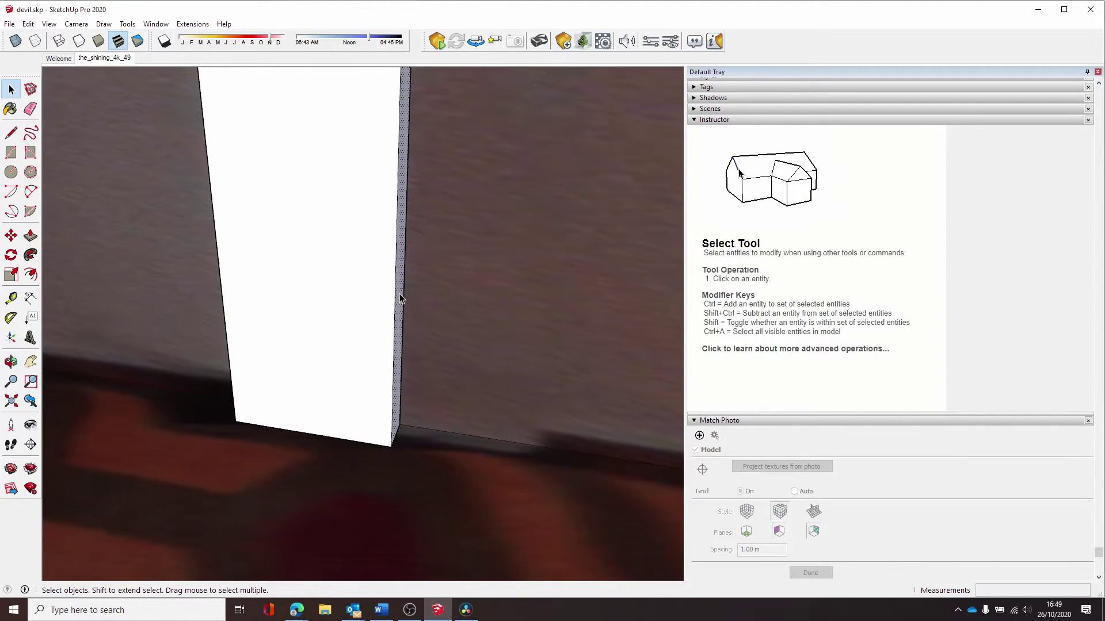
pyautogui.click(89, 62)
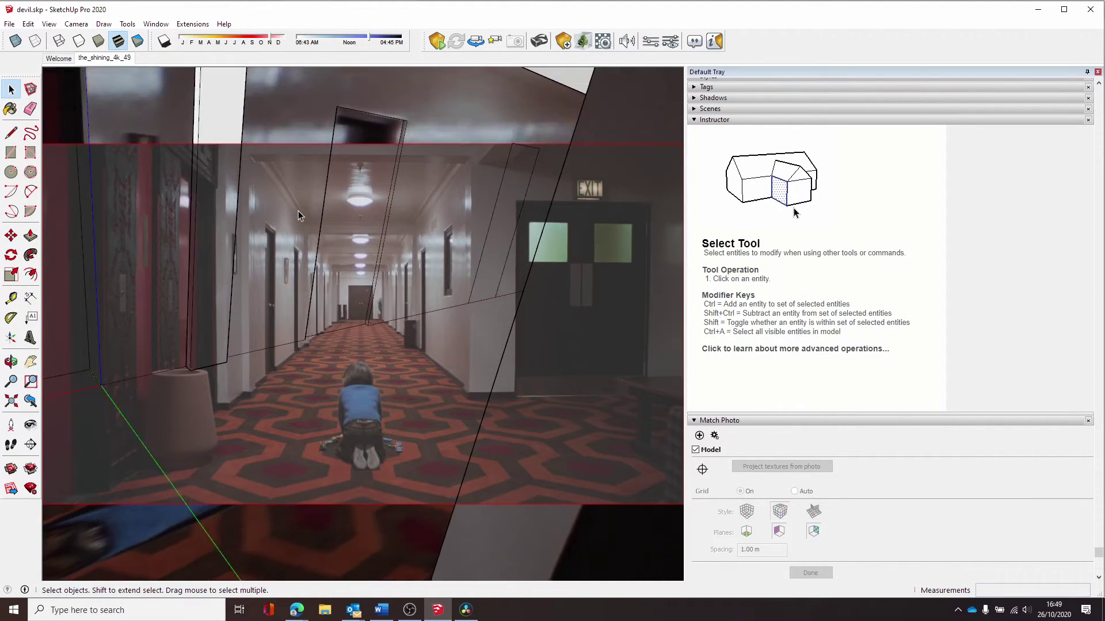
pyautogui.scroll(4, 199, 407)
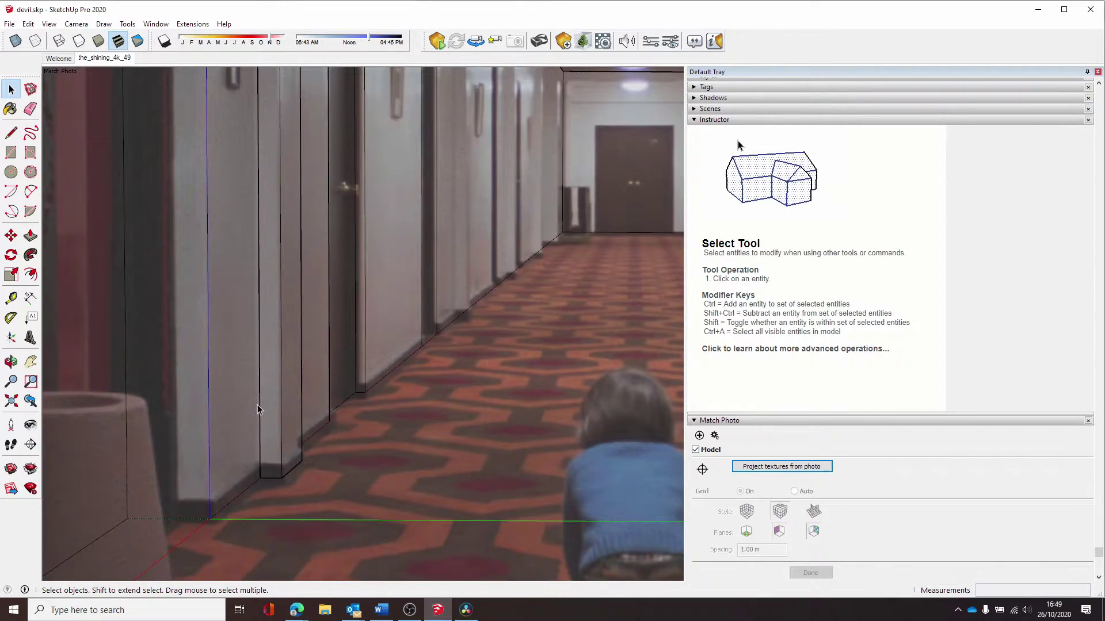
pyautogui.press('p')
pyautogui.click(340, 346)
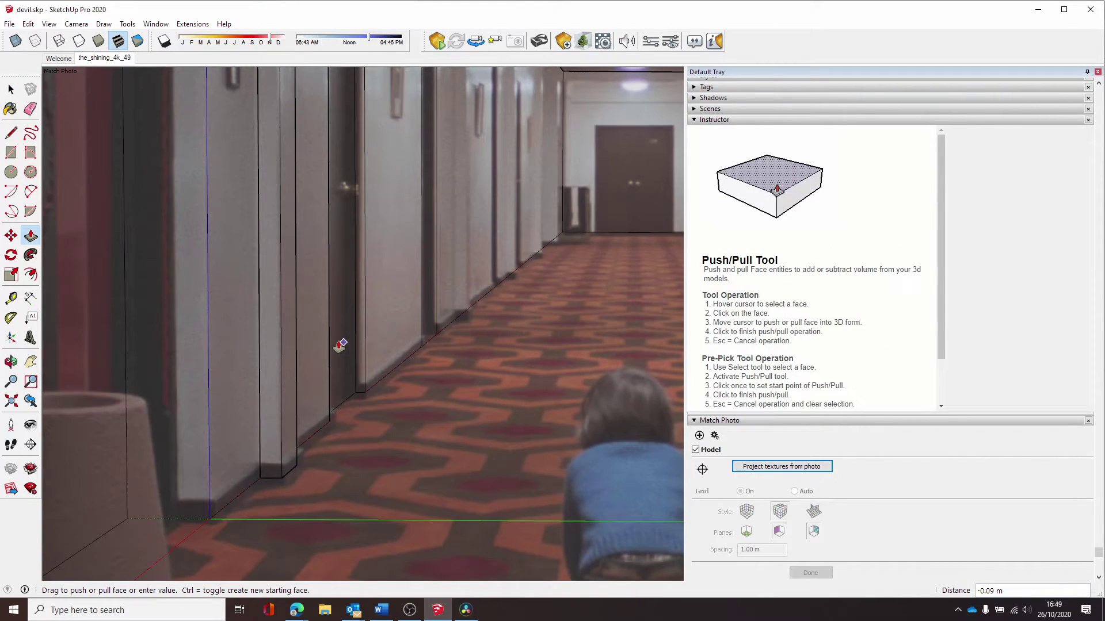
pyautogui.scroll(-5, 306, 420)
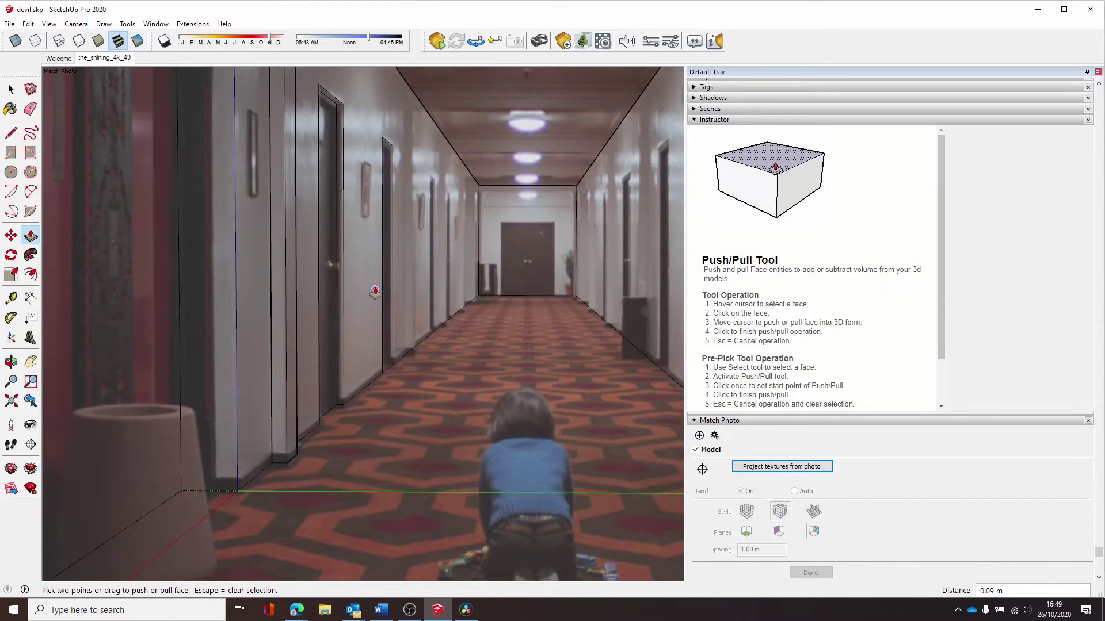
# In the the_shining_4k_49 scene, draw a line across the pilaster's corridor-side face at the photo's ceiling beam underside
pyautogui.press('space')
pyautogui.moveTo(376, 293); pyautogui.dragTo(405, 330, button='middle')
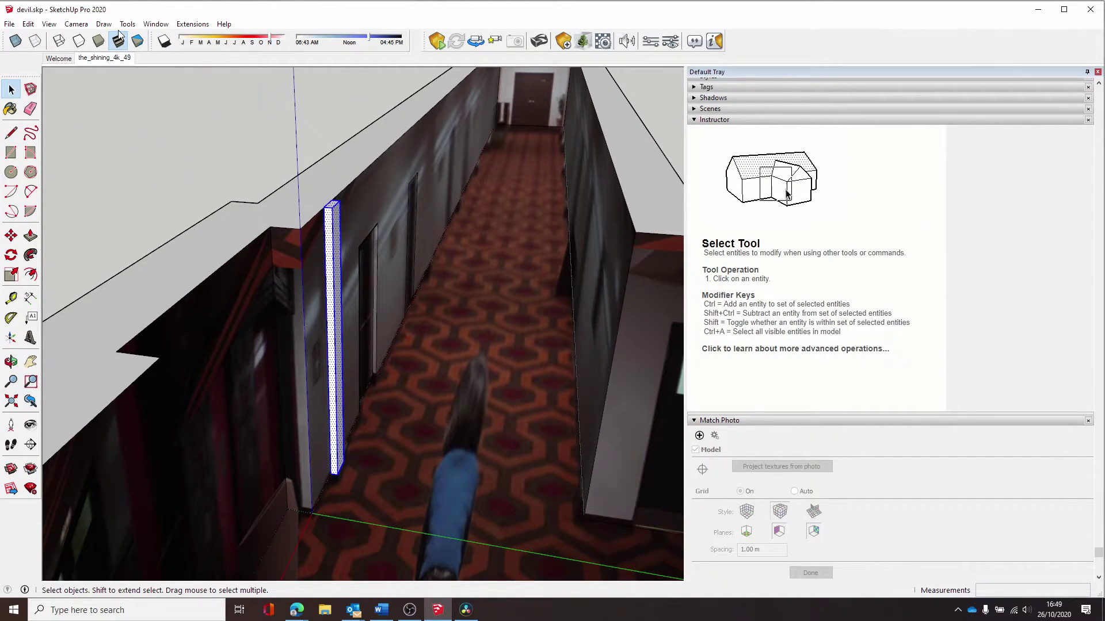
pyautogui.click(118, 59)
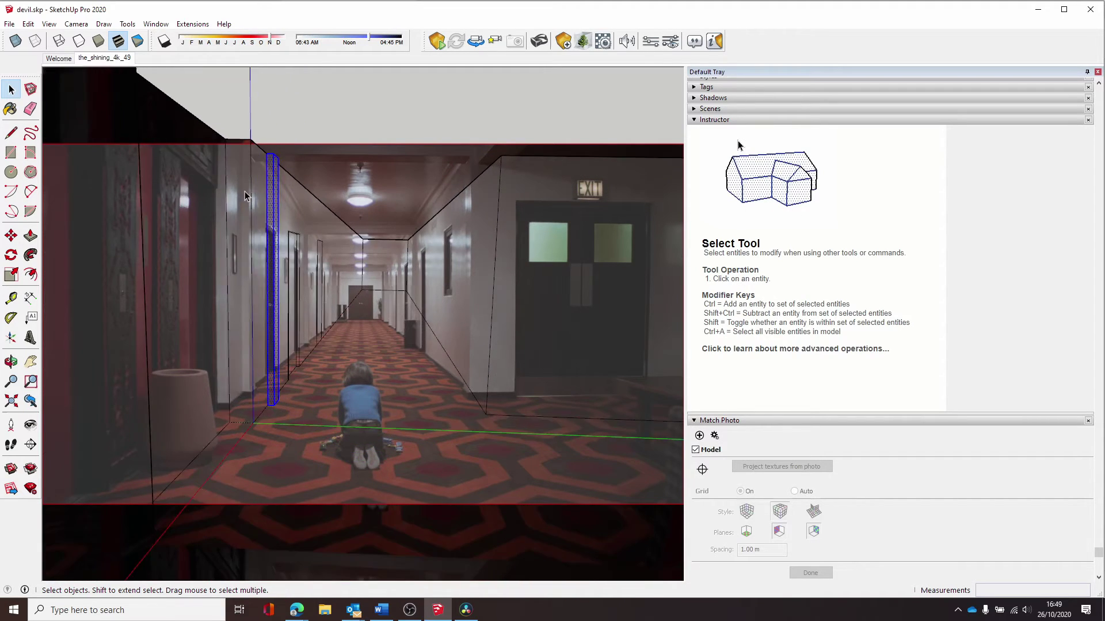
pyautogui.scroll(5, 241, 173)
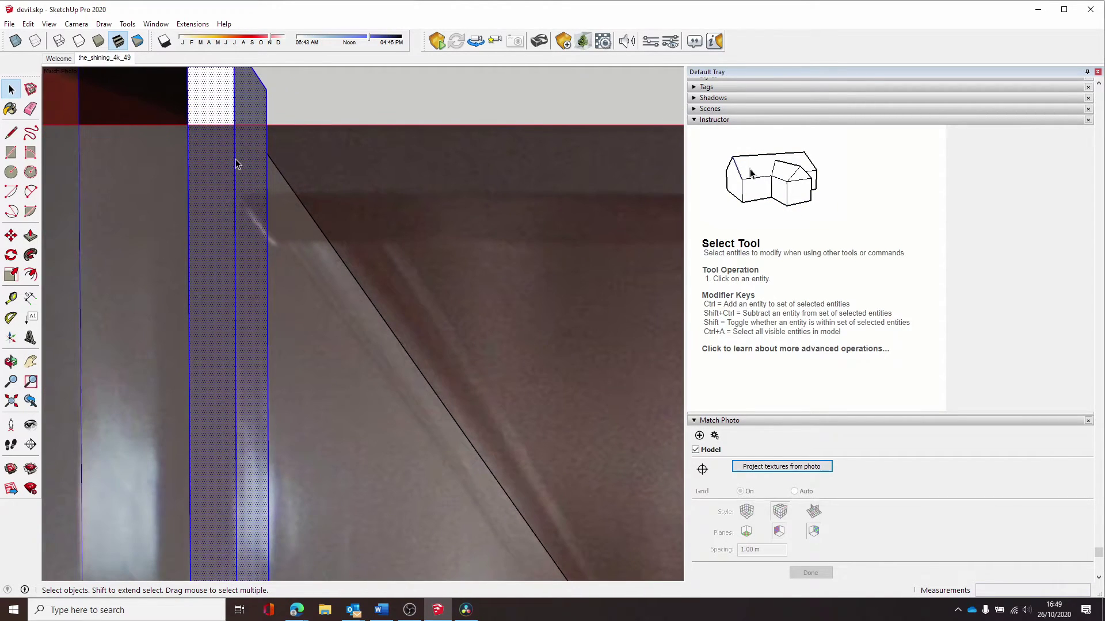
pyautogui.press('l')
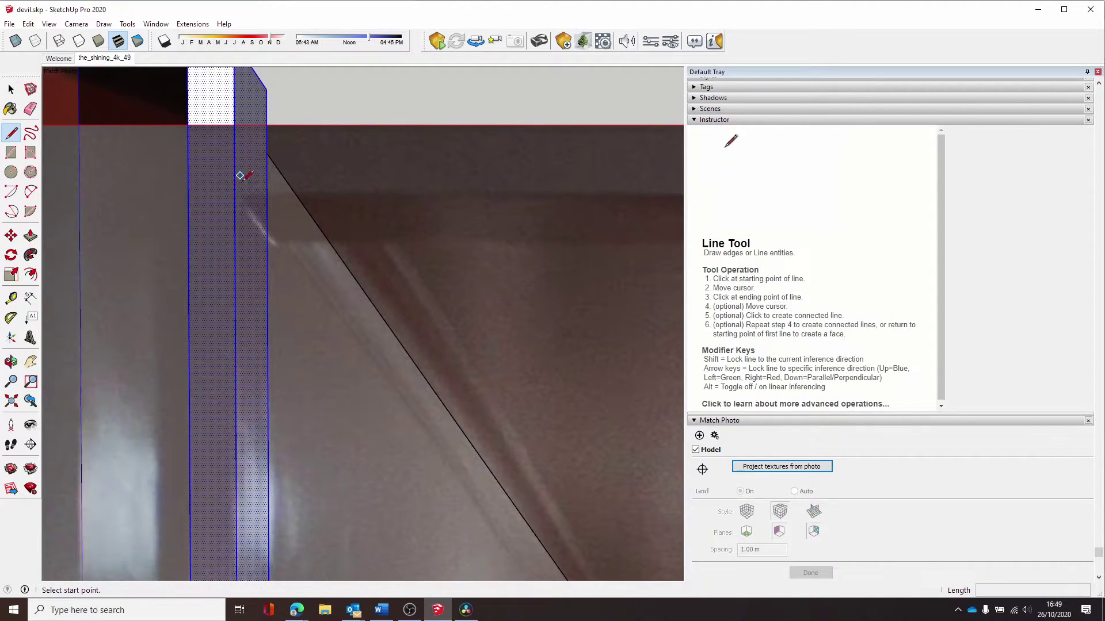
pyautogui.click(267, 233)
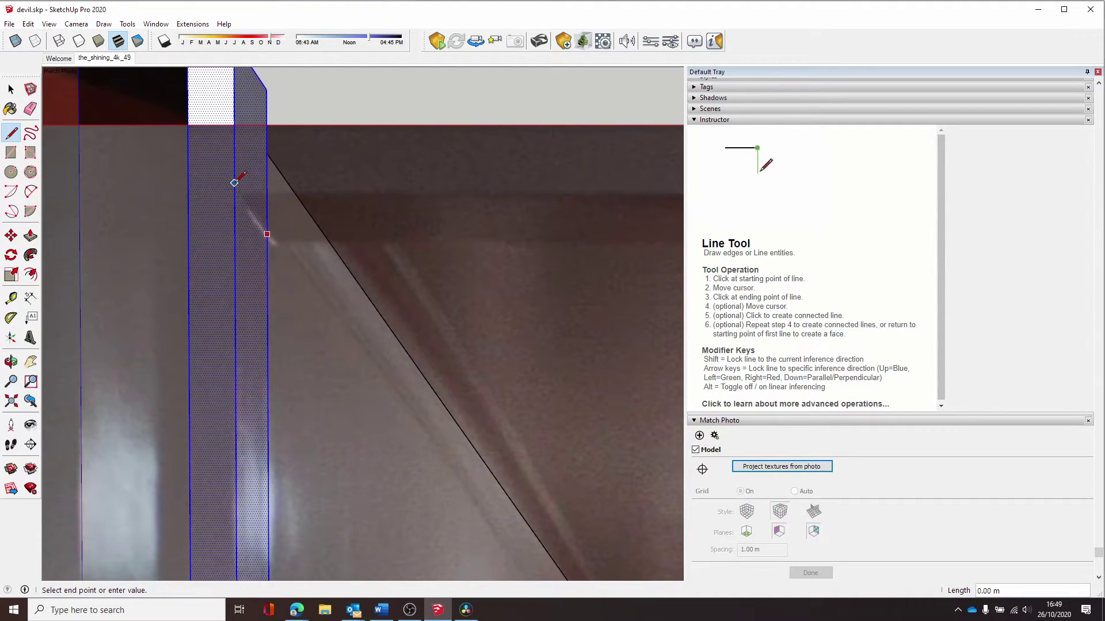
pyautogui.scroll(-3, 236, 184)
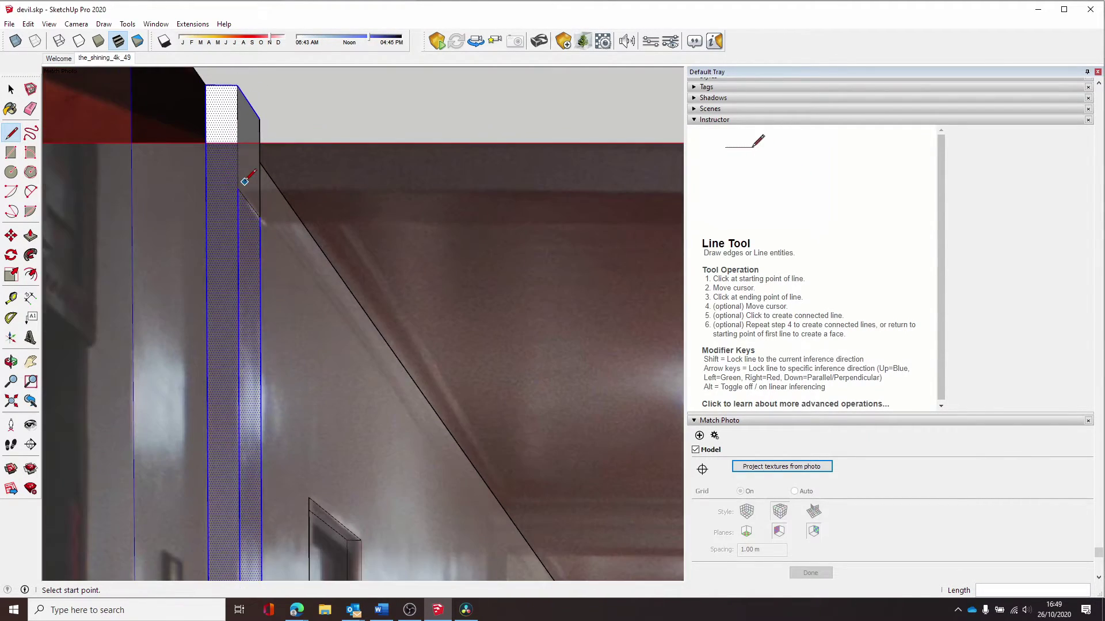
# Push/pull the pilaster's upper side face about 2.64 m across the corridor to the opposite wall as a ceiling beam
pyautogui.press('space')
pyautogui.scroll(-5, 248, 173)
pyautogui.press('p')
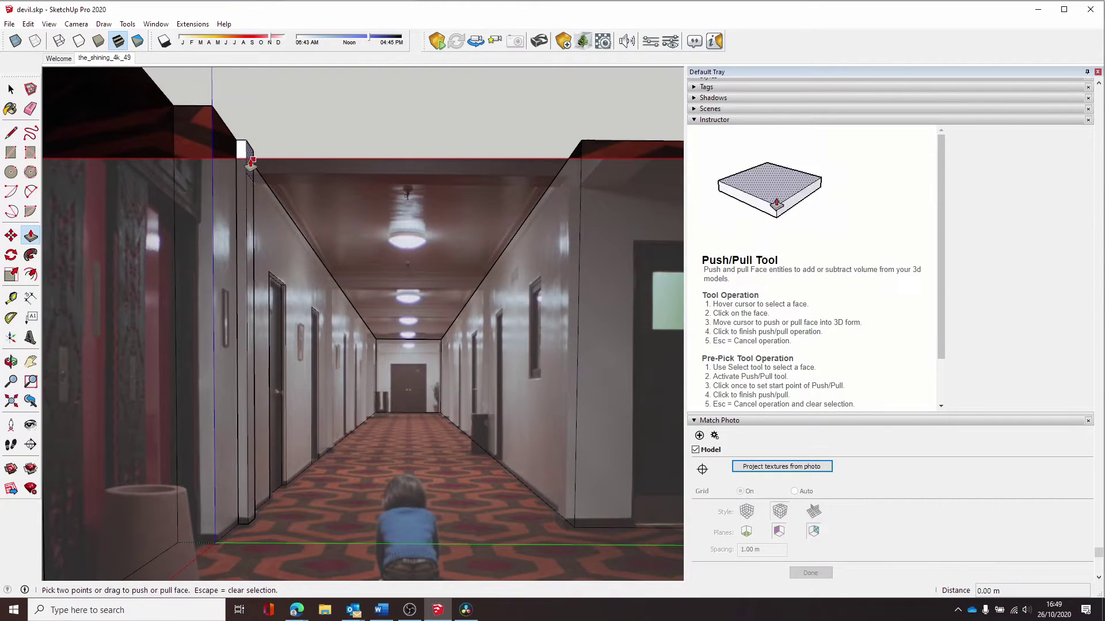
pyautogui.moveTo(242, 148); pyautogui.dragTo(578, 183)
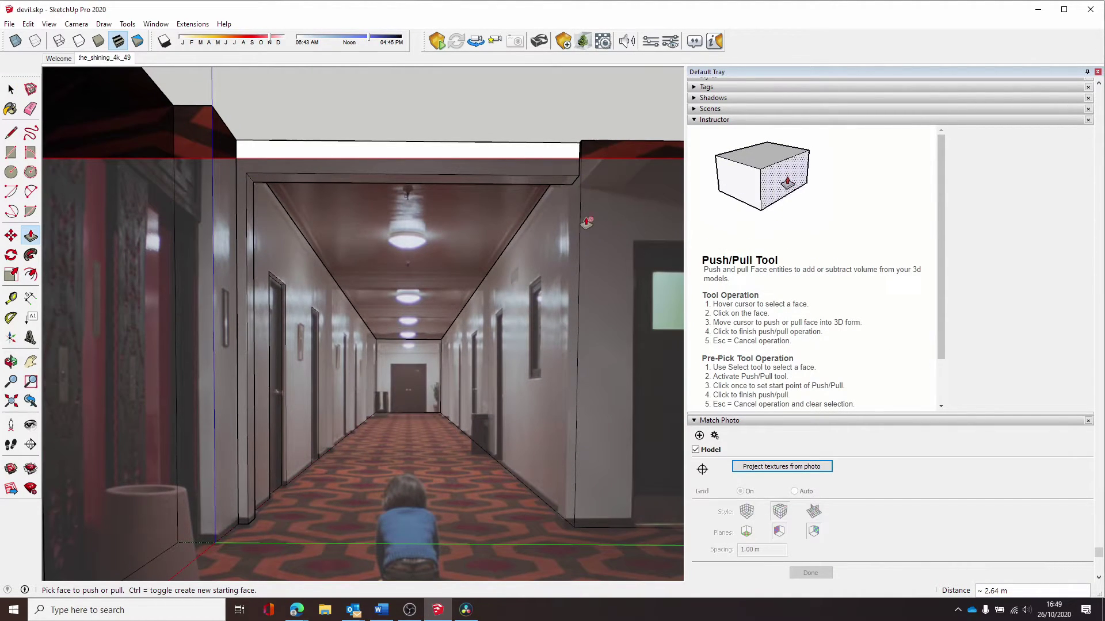
# Select the connected pilaster and ceiling beam and turn them into a component
pyautogui.press('space')
pyautogui.tripleClick(292, 155)
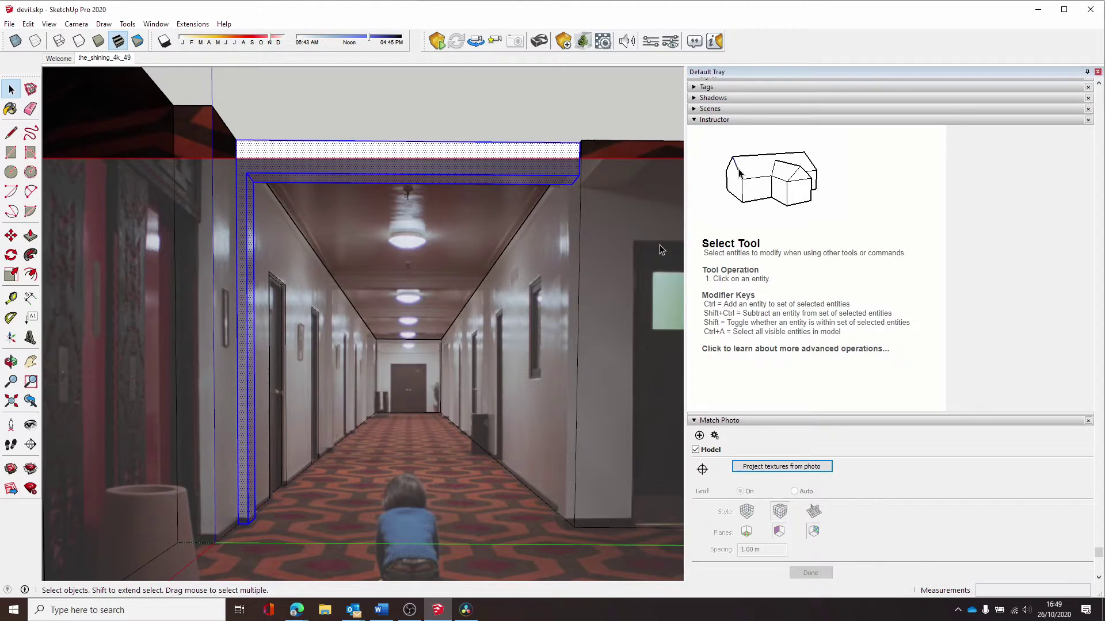
pyautogui.scroll(2, 615, 206)
pyautogui.scroll(-1, 599, 180)
pyautogui.scroll(-1, 513, 427)
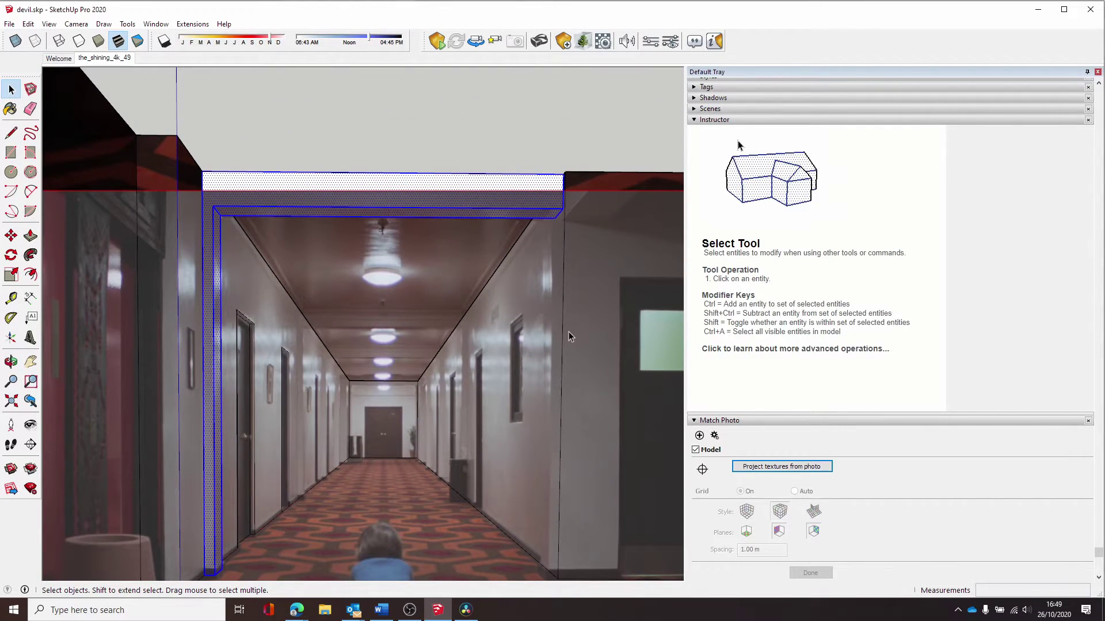
pyautogui.scroll(2, 587, 229)
pyautogui.scroll(-1, 568, 237)
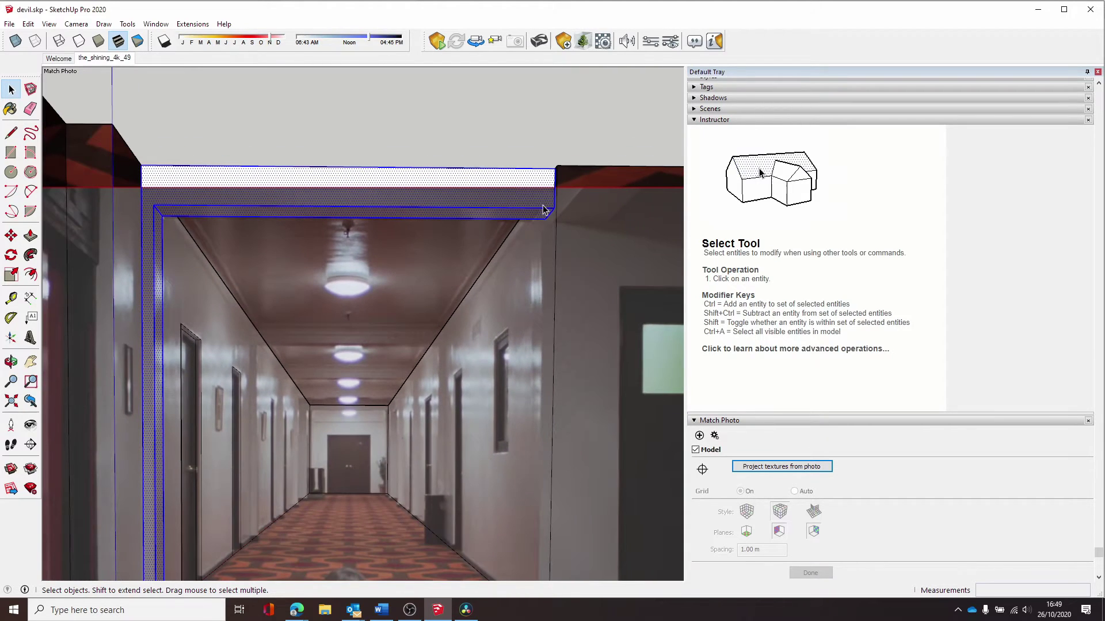
pyautogui.click(191, 185)
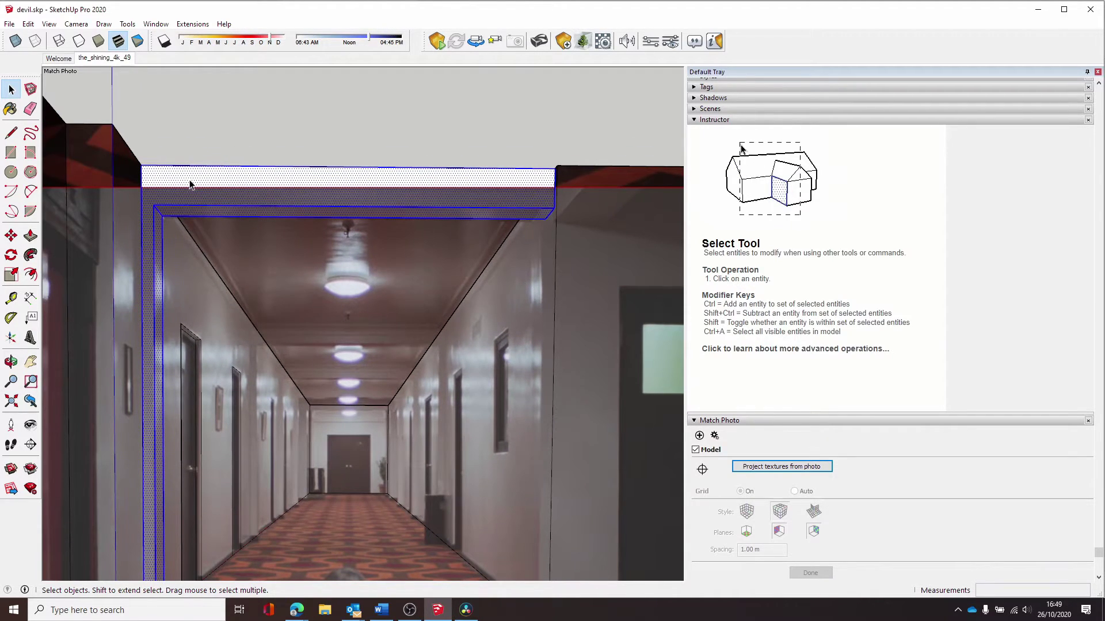
pyautogui.rightClick(191, 184)
pyautogui.click(256, 268)
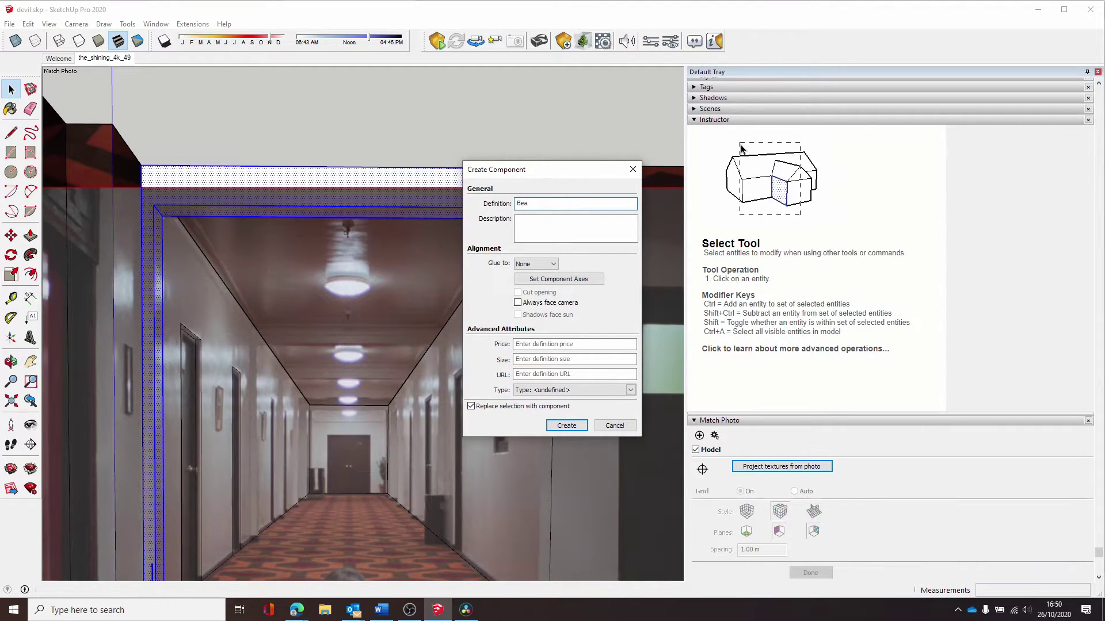
pyautogui.press('Return')
# Copy the pilaster-and-beam component about 6.31 m down the corridor to the wall past the second door
pyautogui.scroll(-1, 210, 316)
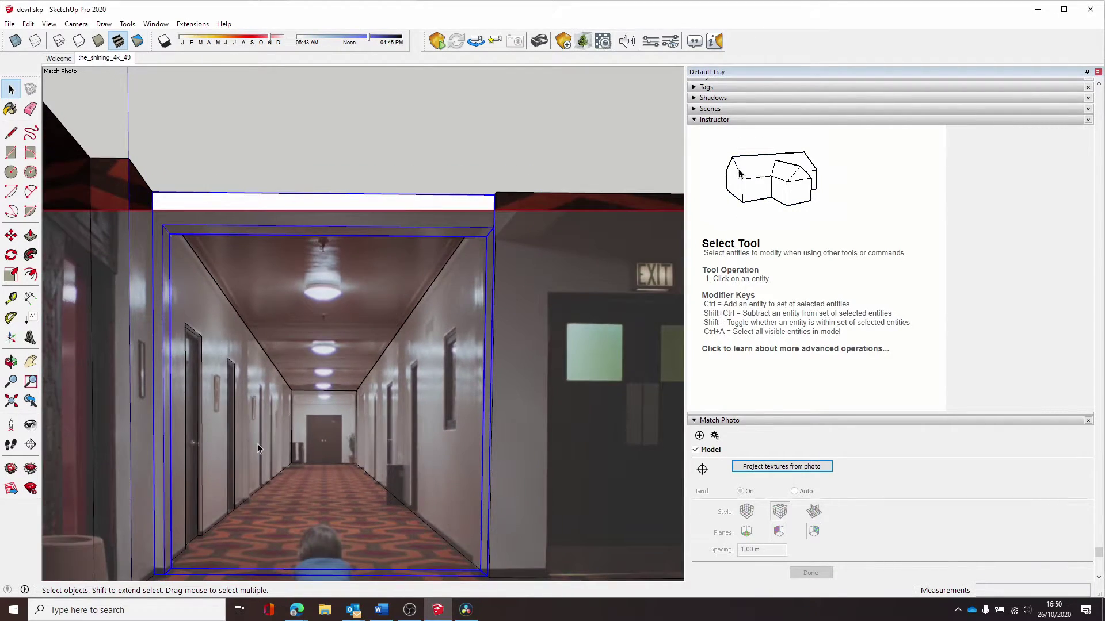
pyautogui.moveTo(216, 339); pyautogui.dragTo(210, 542, button='middle')
pyautogui.scroll(2, 167, 544)
pyautogui.press('m')
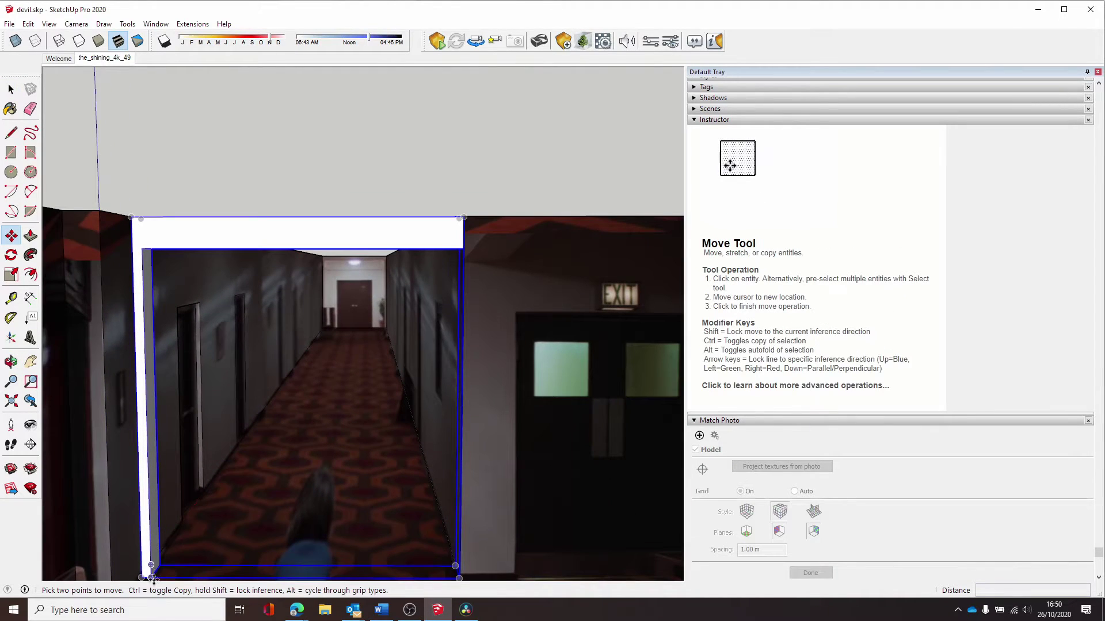
pyautogui.click(151, 574)
pyautogui.press('ctrl')
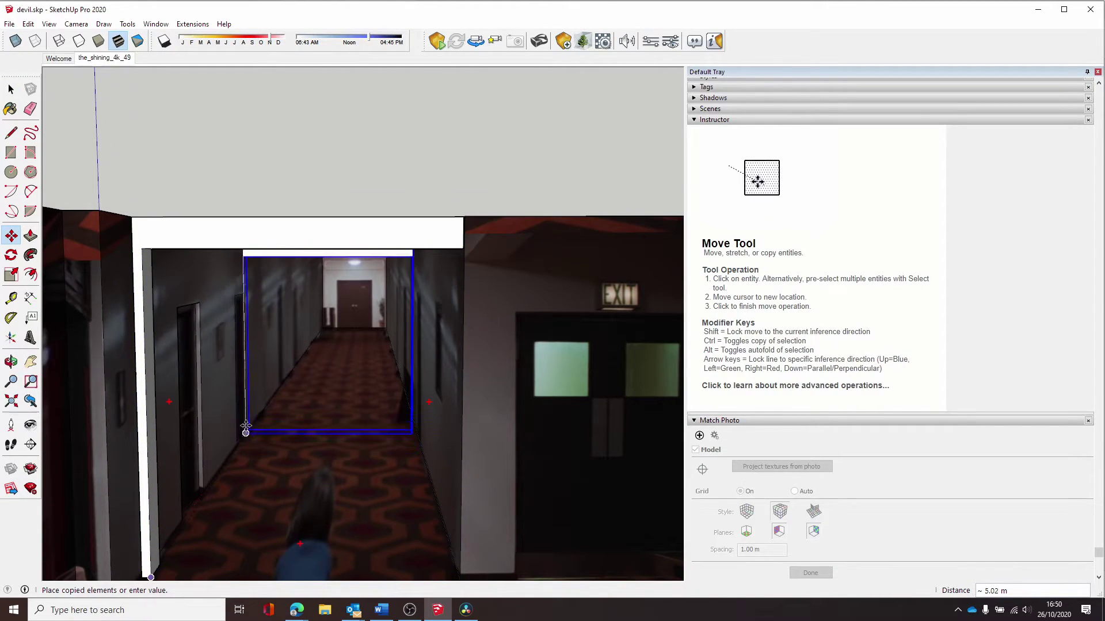
pyautogui.scroll(5, 280, 397)
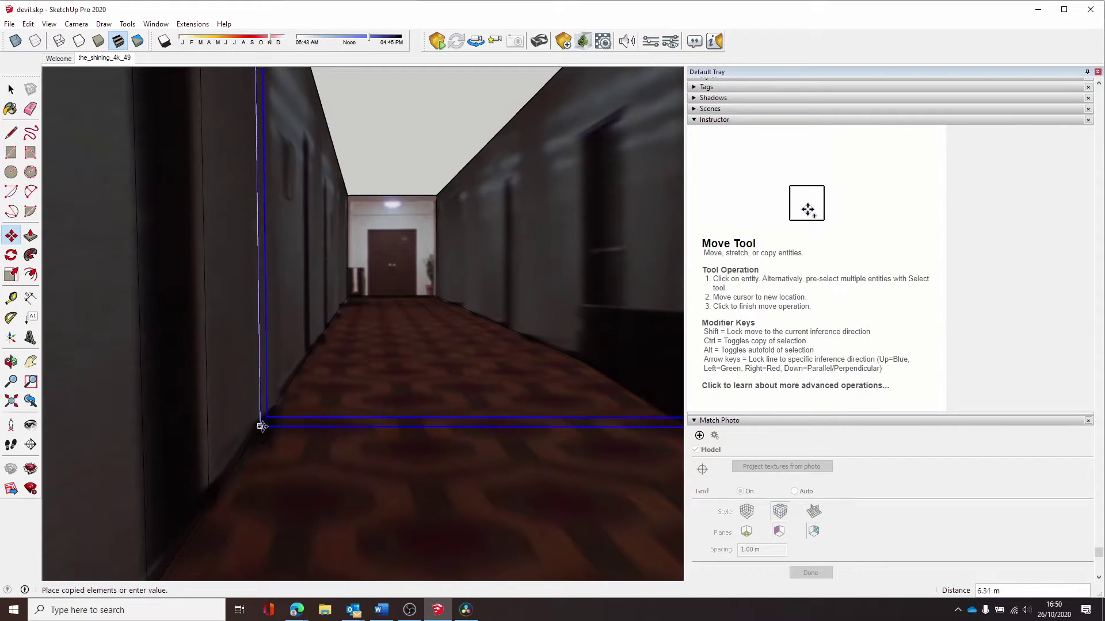
pyautogui.click(273, 428)
pyautogui.click(259, 428)
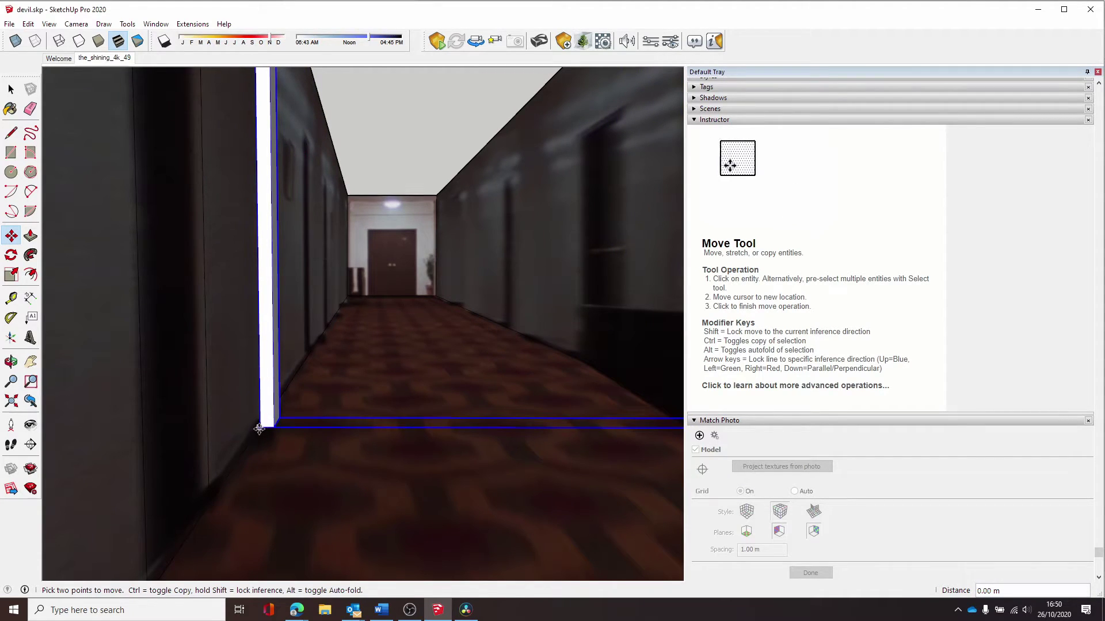
# Compare the copied pilaster-and-beam component with the photo in the the_shining_4k_49 scene
pyautogui.click(103, 58)
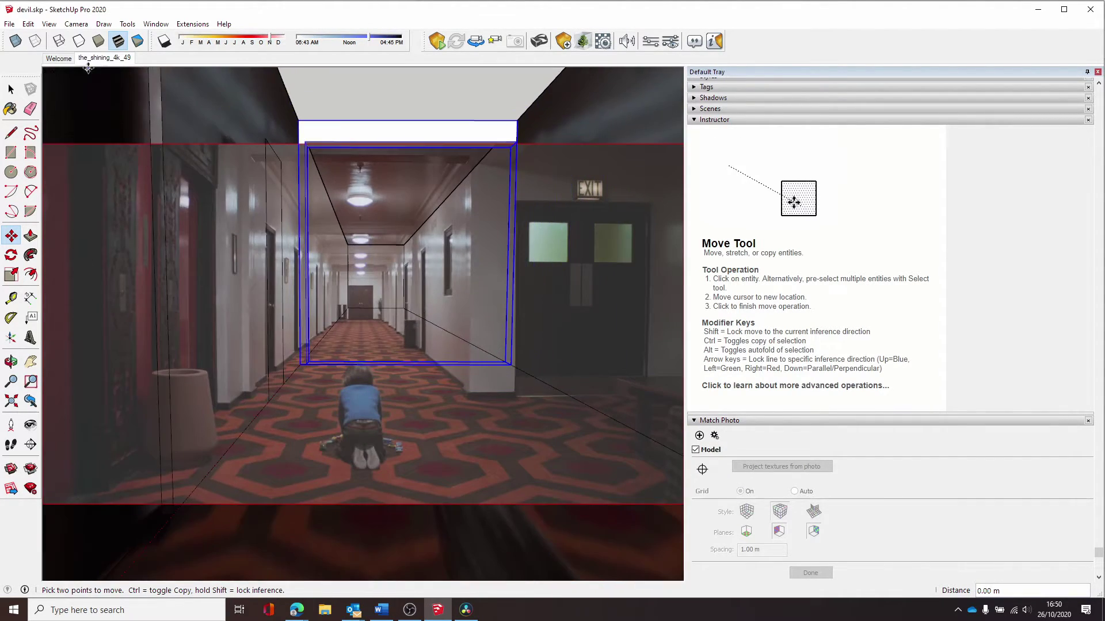
pyautogui.scroll(6, 316, 341)
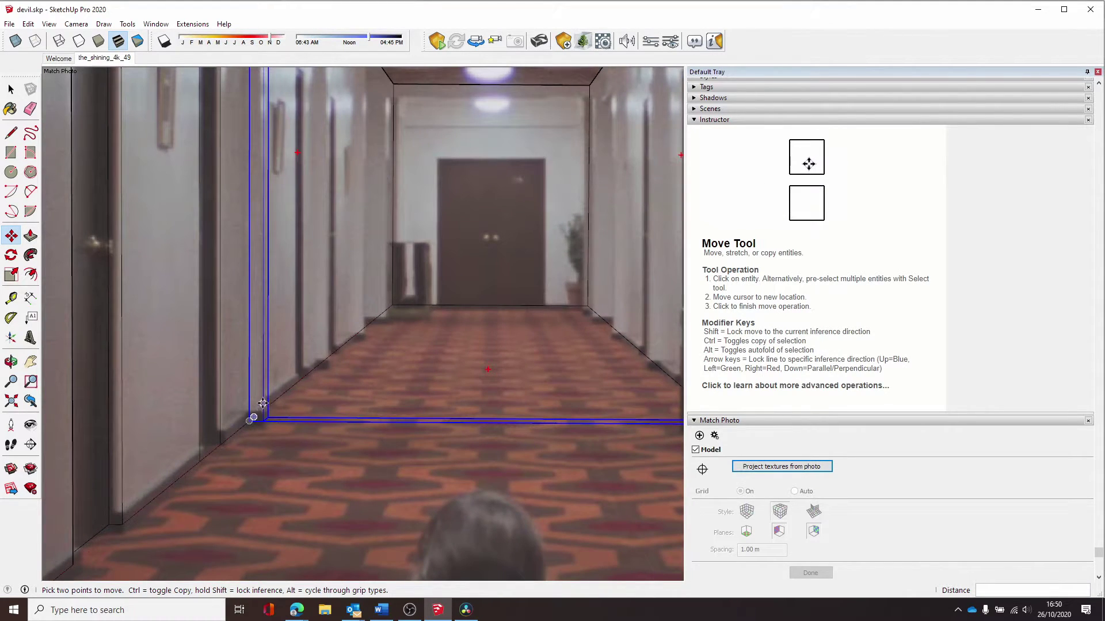
pyautogui.press('space')
pyautogui.rightClick(262, 381)
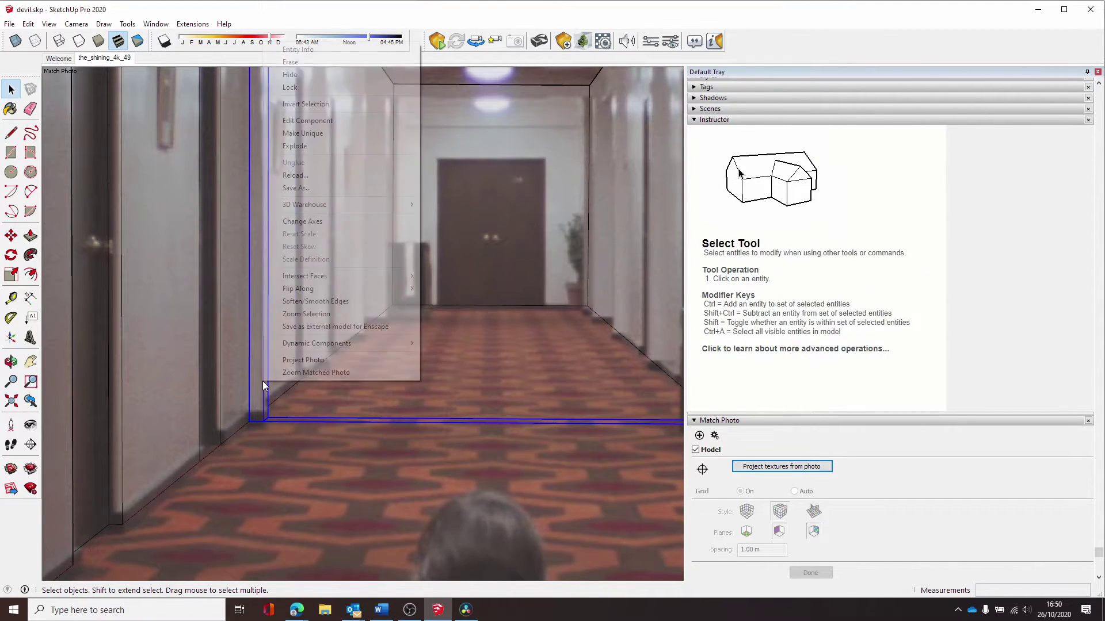
pyautogui.click(299, 406)
pyautogui.scroll(-3, 297, 402)
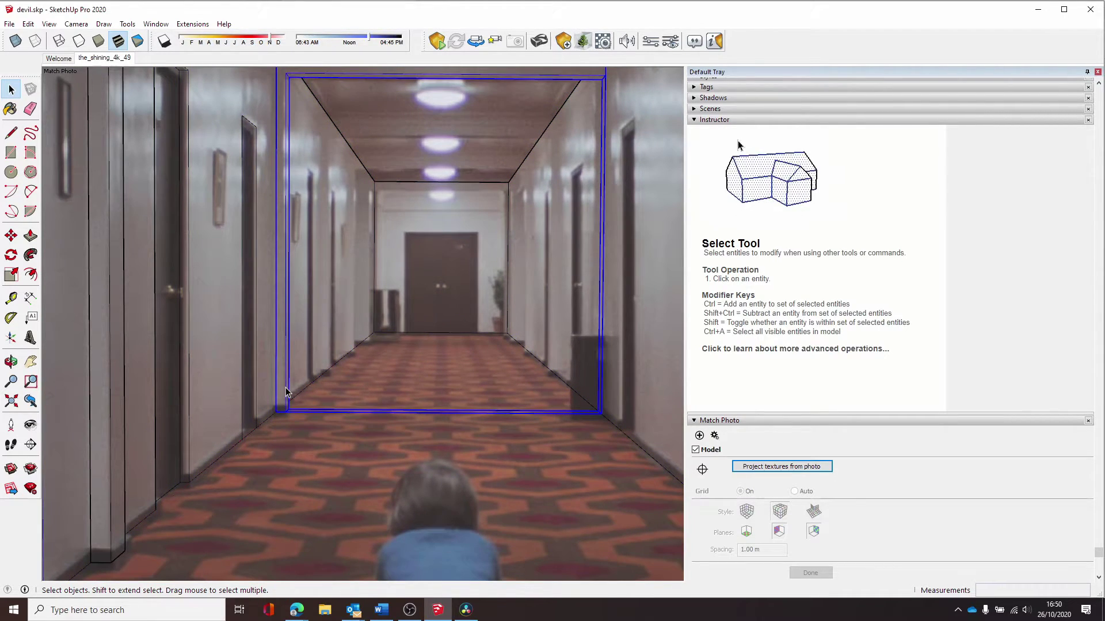
# Make the copied pilaster-and-beam component unique and array three copies of it down the corridor at the photo's pilaster spacing
pyautogui.rightClick(286, 391)
pyautogui.click(351, 140)
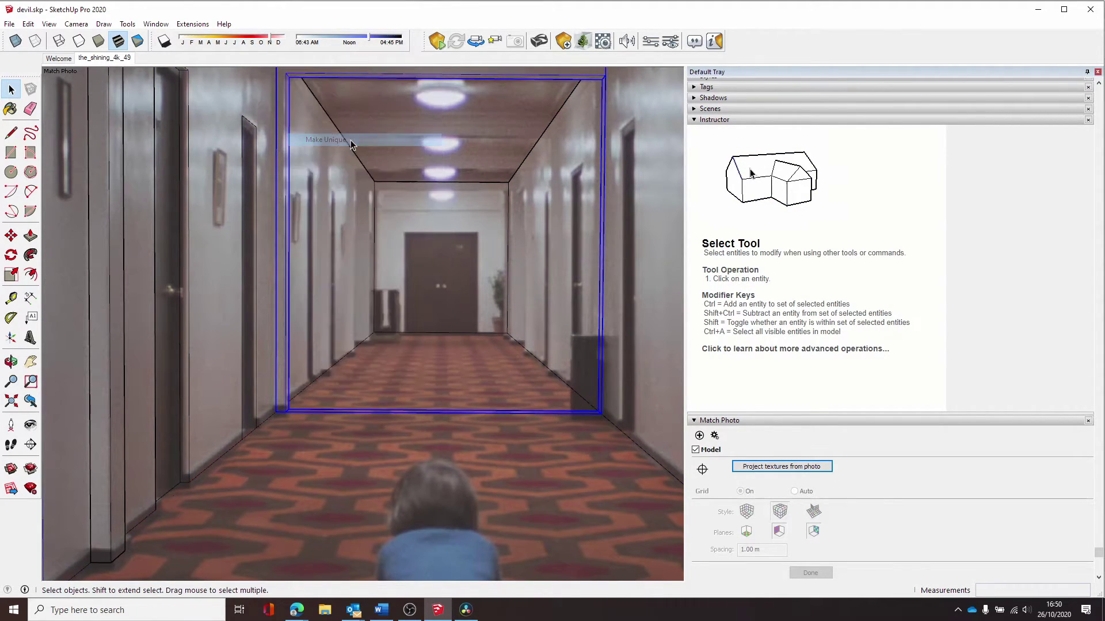
pyautogui.scroll(2, 310, 377)
pyautogui.press('m')
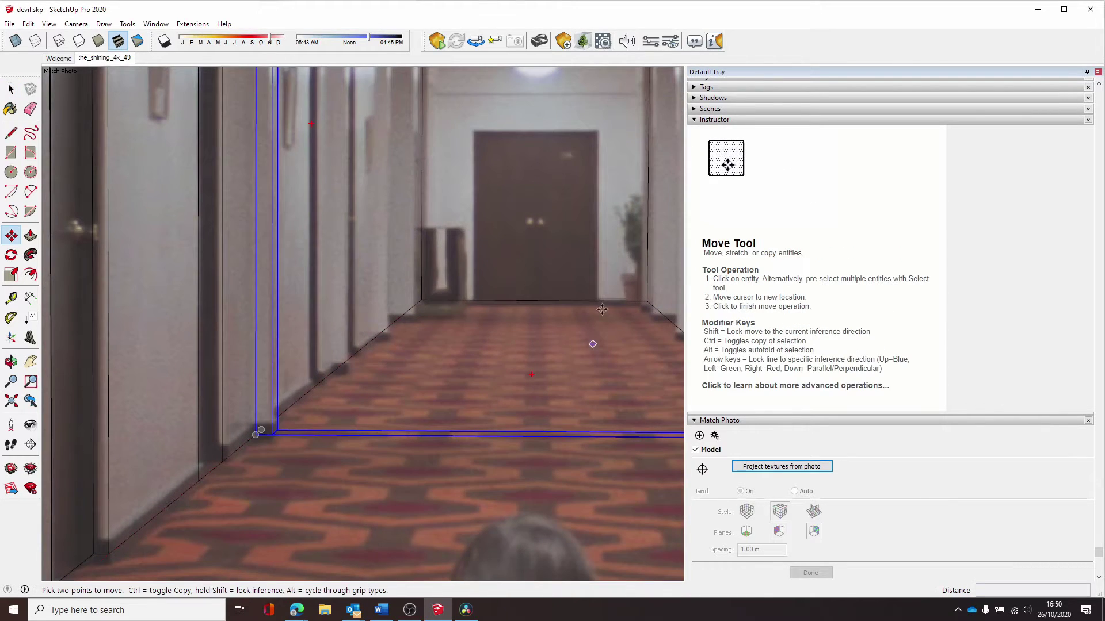
pyautogui.scroll(-3, 602, 310)
pyautogui.scroll(4, 547, 270)
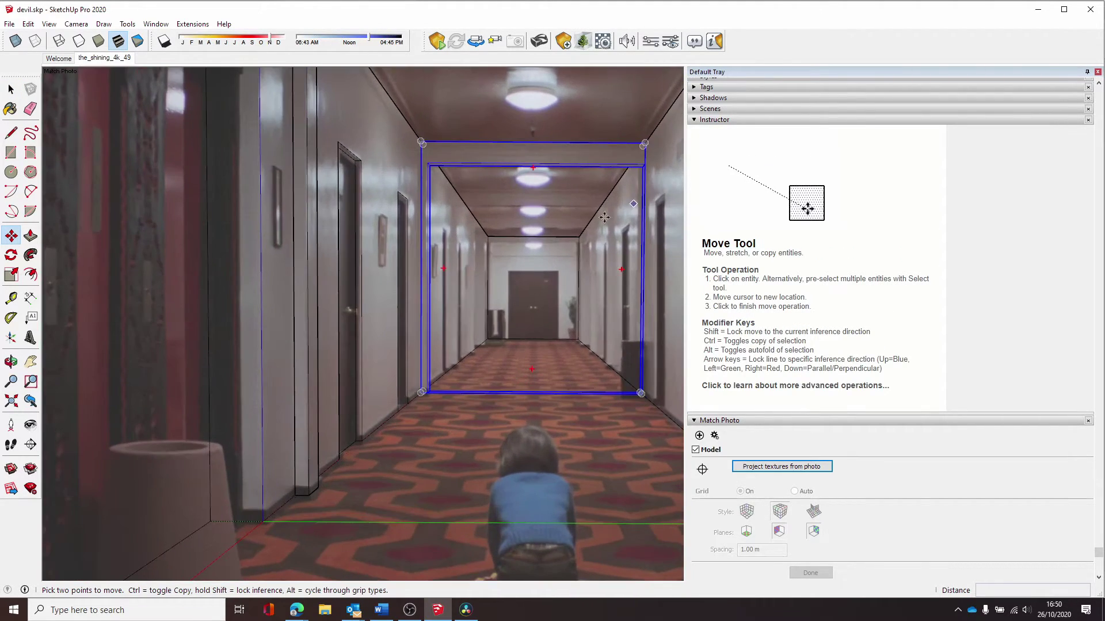
pyautogui.scroll(1, 396, 502)
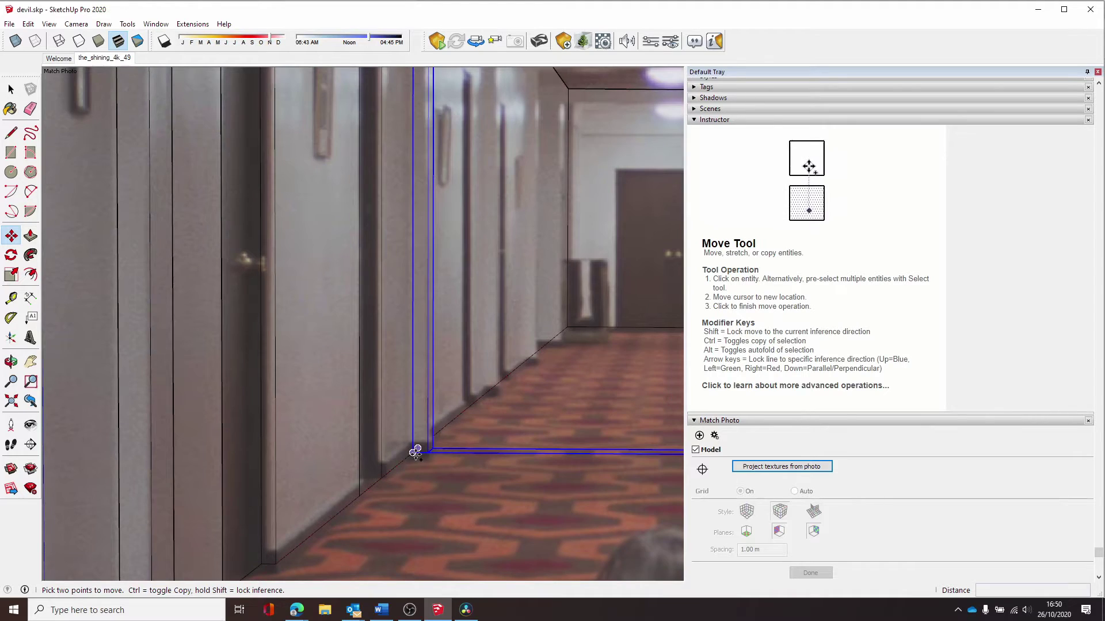
pyautogui.moveTo(416, 453); pyautogui.dragTo(491, 392)
pyautogui.write('3x')
pyautogui.press('Return')
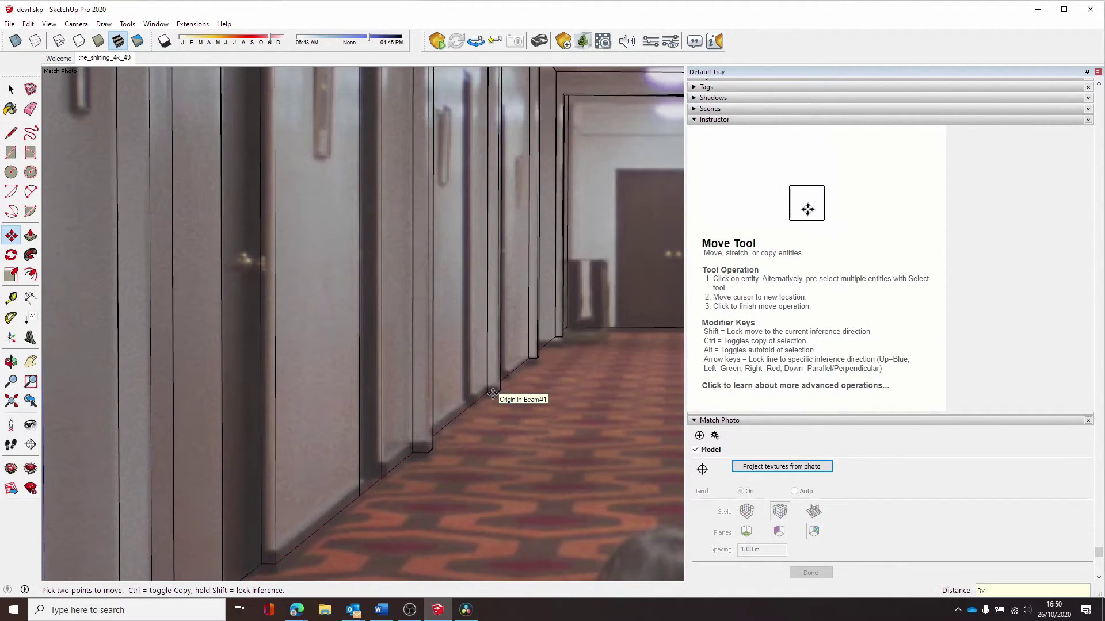
# Open the arrayed beam component and draw a line about 0.25 m long across the beam's underside near the opposite wall
pyautogui.scroll(-2, 513, 344)
pyautogui.press('space')
pyautogui.click(456, 390)
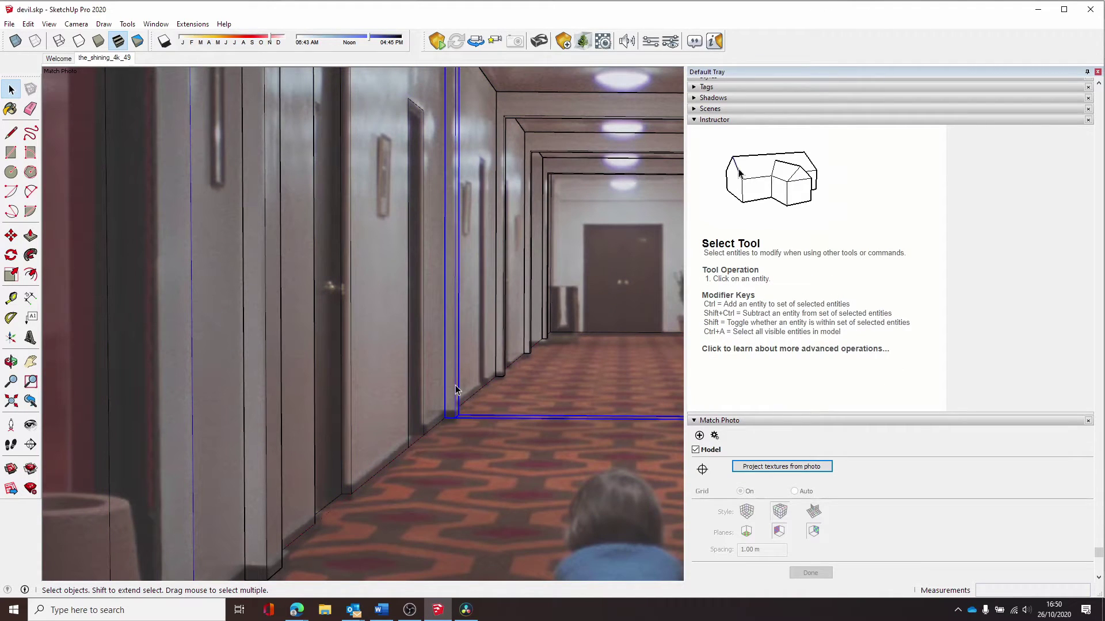
pyautogui.keyDown('shift'); pyautogui.moveTo(456, 389); pyautogui.dragTo(416, 188, button='middle'); pyautogui.keyUp('shift')
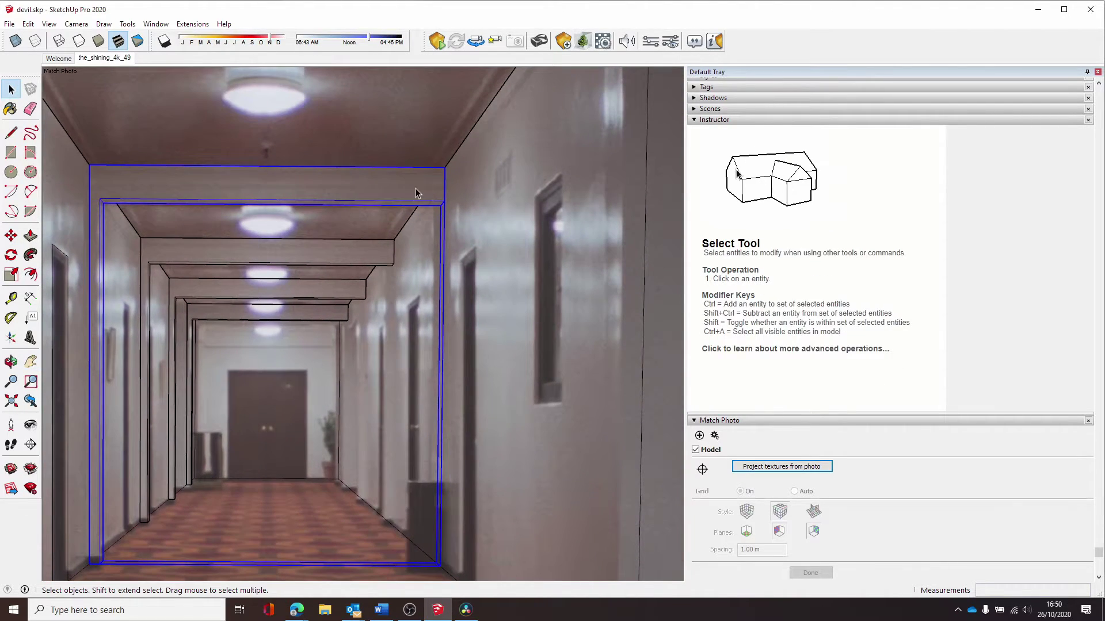
pyautogui.doubleClick(415, 188)
pyautogui.scroll(4, 425, 198)
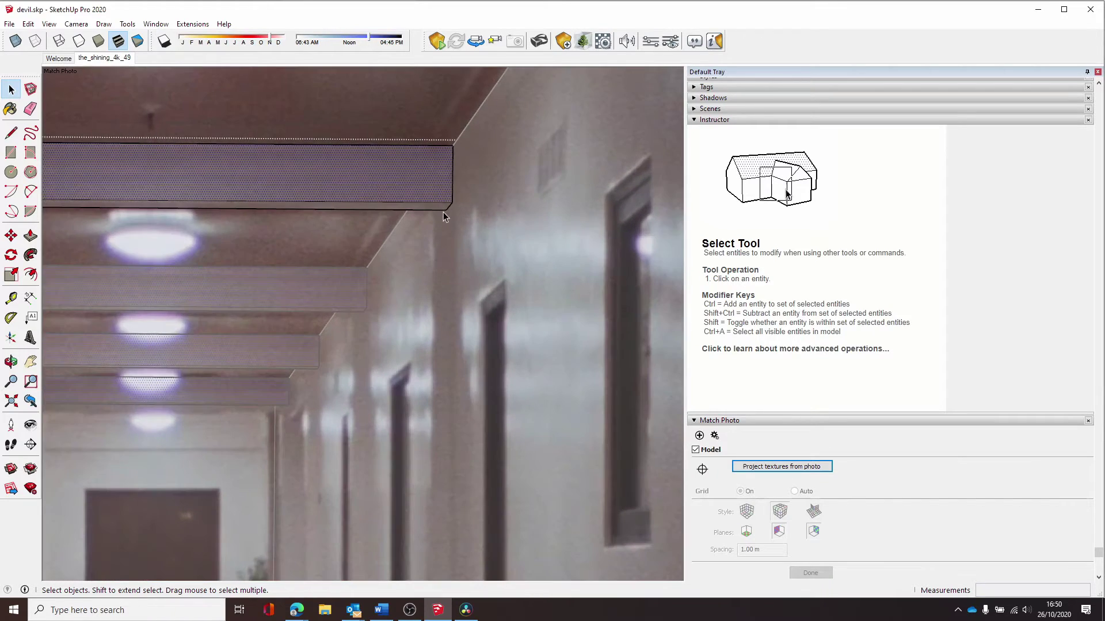
pyautogui.press('l')
pyautogui.click(424, 196)
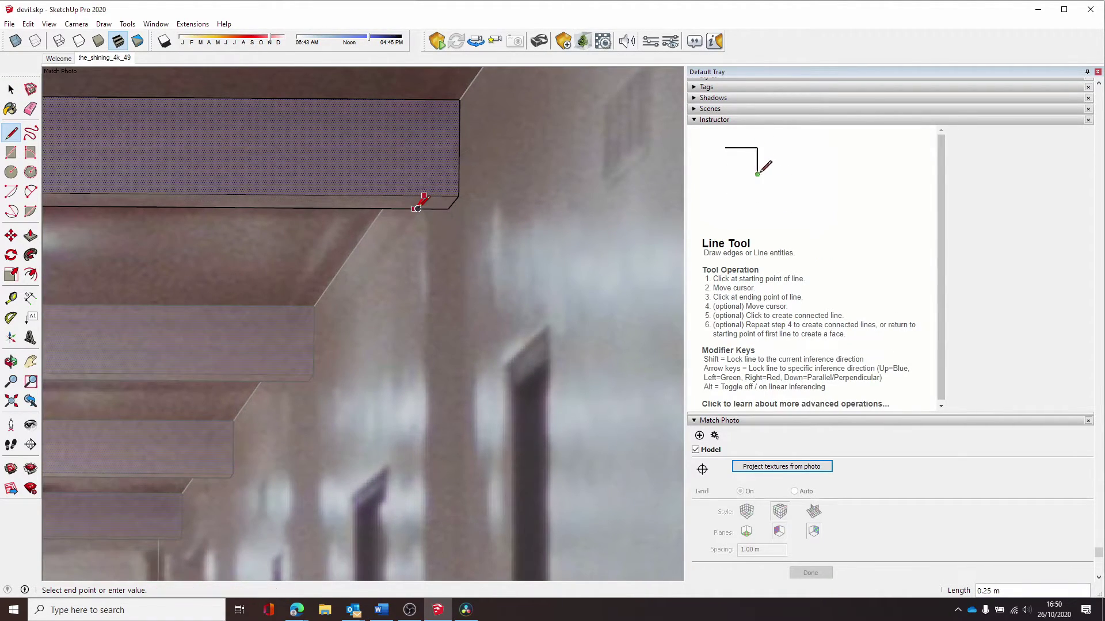
pyautogui.press('space')
# Push/pull the small face on the beam's underside about 2.80 m down to the floor as the opposite pilaster
pyautogui.scroll(-3, 432, 205)
pyautogui.press('p')
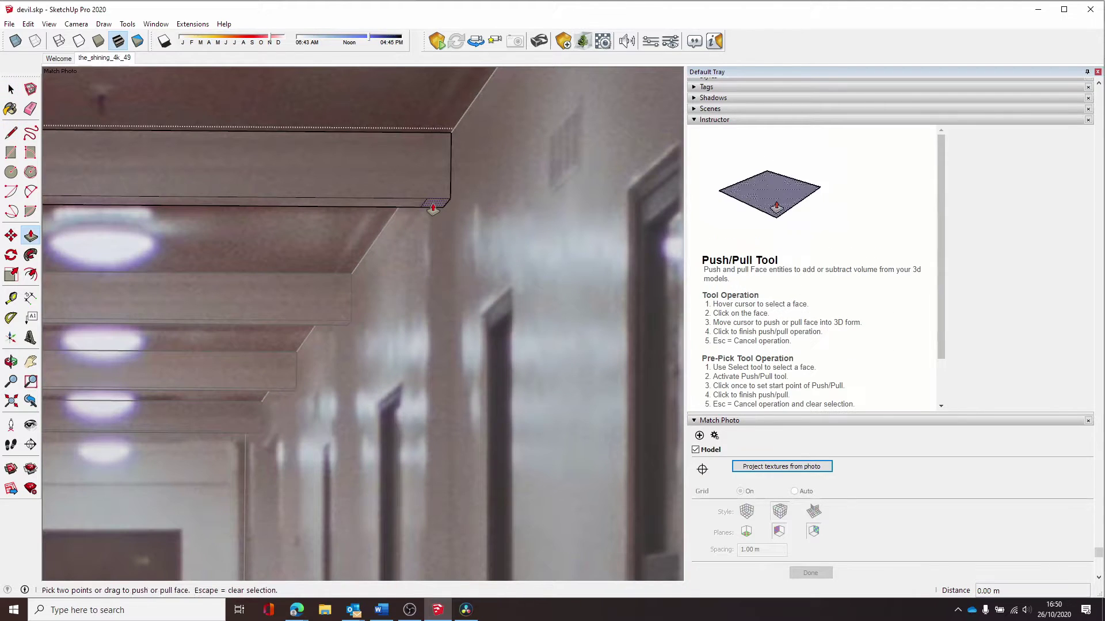
pyautogui.click(435, 207)
pyautogui.scroll(-4, 432, 323)
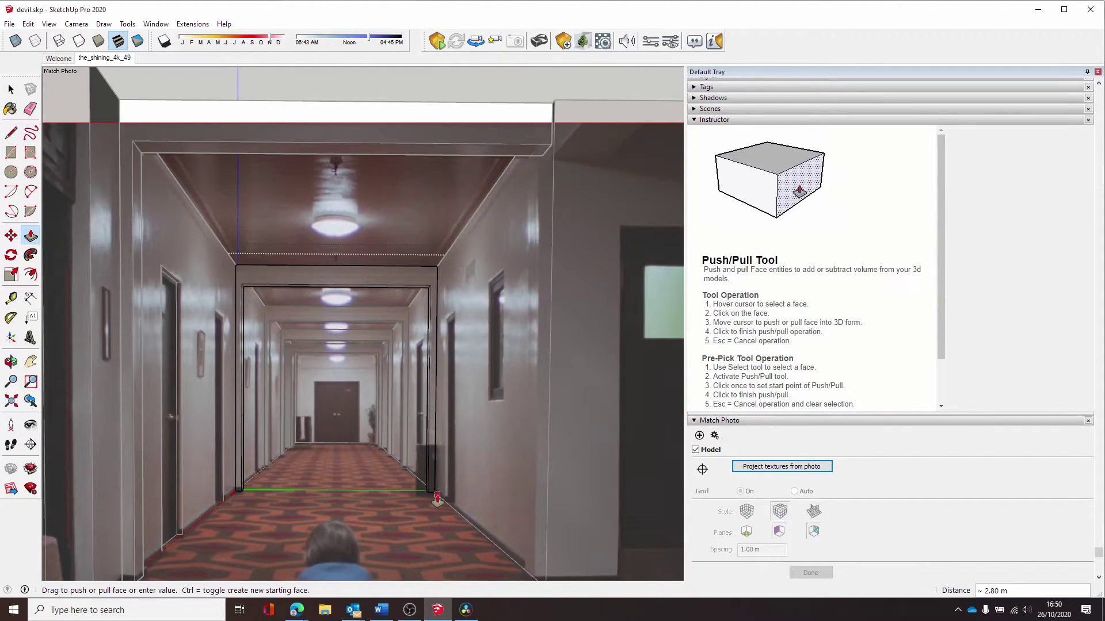
pyautogui.click(438, 500)
pyautogui.press('space')
# Project the photo's textures onto the model, overwriting existing materials and trimming partially visible faces
pyautogui.moveTo(402, 411); pyautogui.dragTo(332, 389, button='middle')
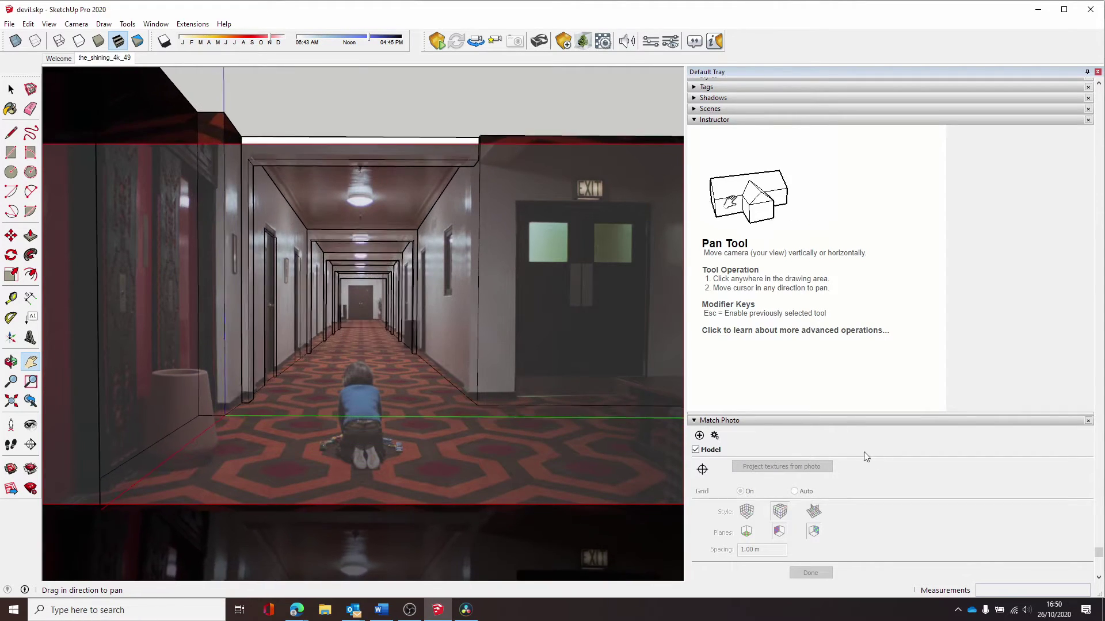
pyautogui.click(800, 467)
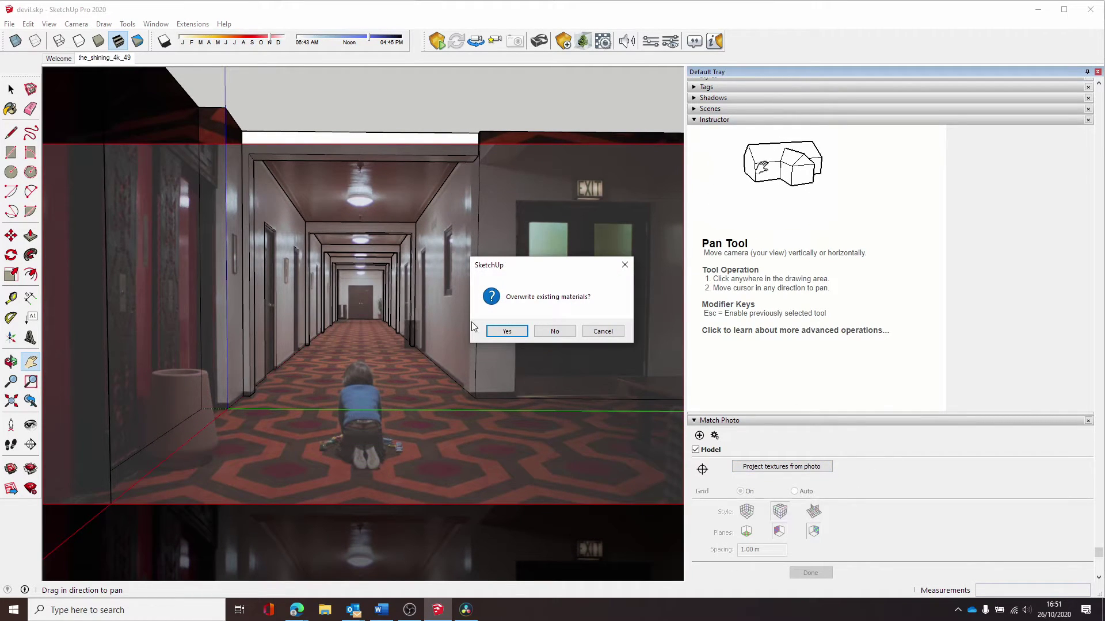
pyautogui.click(498, 332)
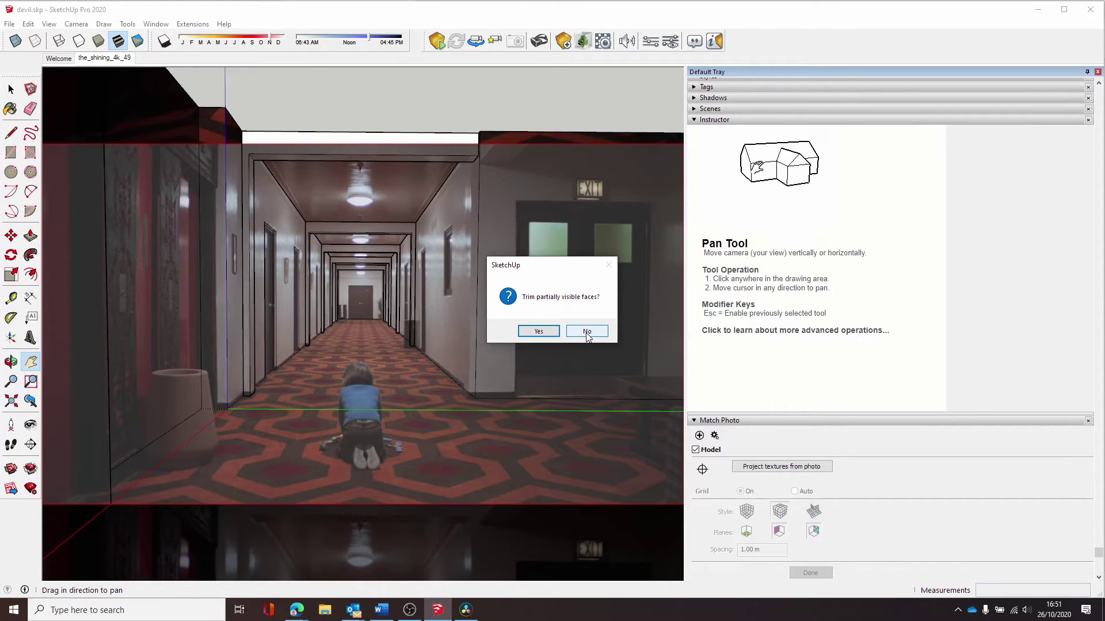
pyautogui.click(529, 332)
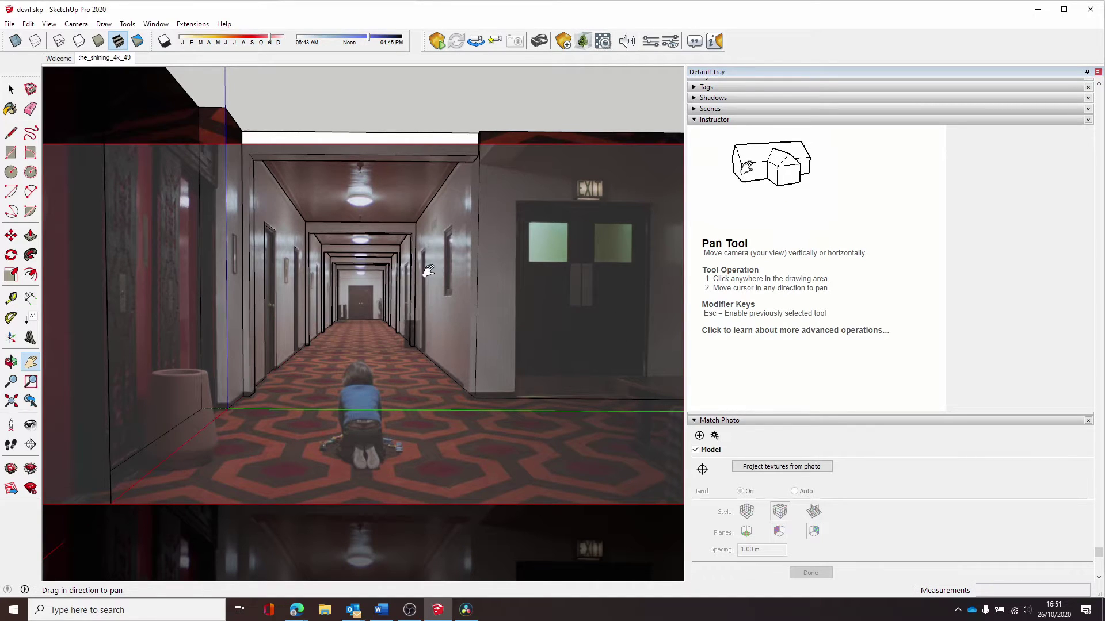
# Select the whole model and try to repaint it with the Default material
pyautogui.moveTo(424, 270); pyautogui.dragTo(393, 421, button='middle')
pyautogui.scroll(3, 382, 511)
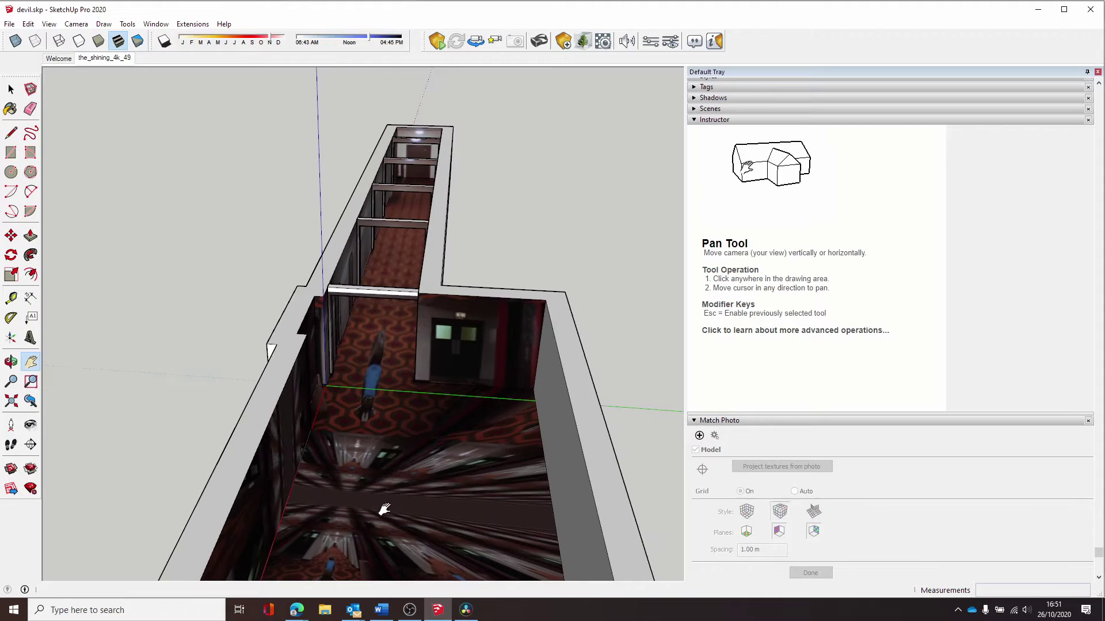
pyautogui.scroll(-1, 409, 459)
pyautogui.hotkey('ctrl', 'a')
pyautogui.press('space')
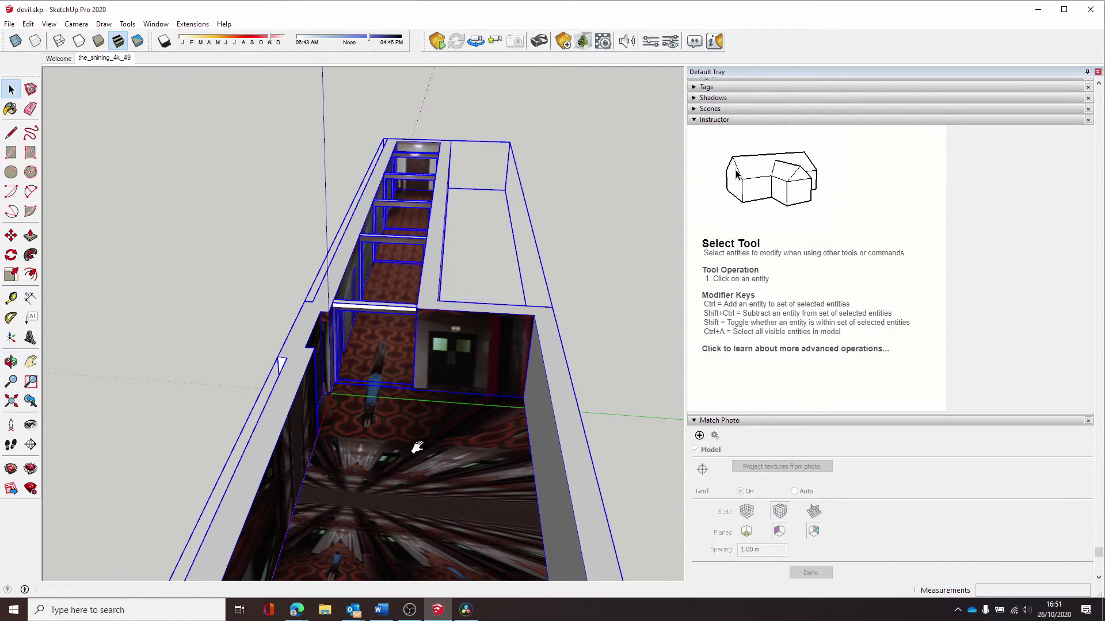
pyautogui.press('b')
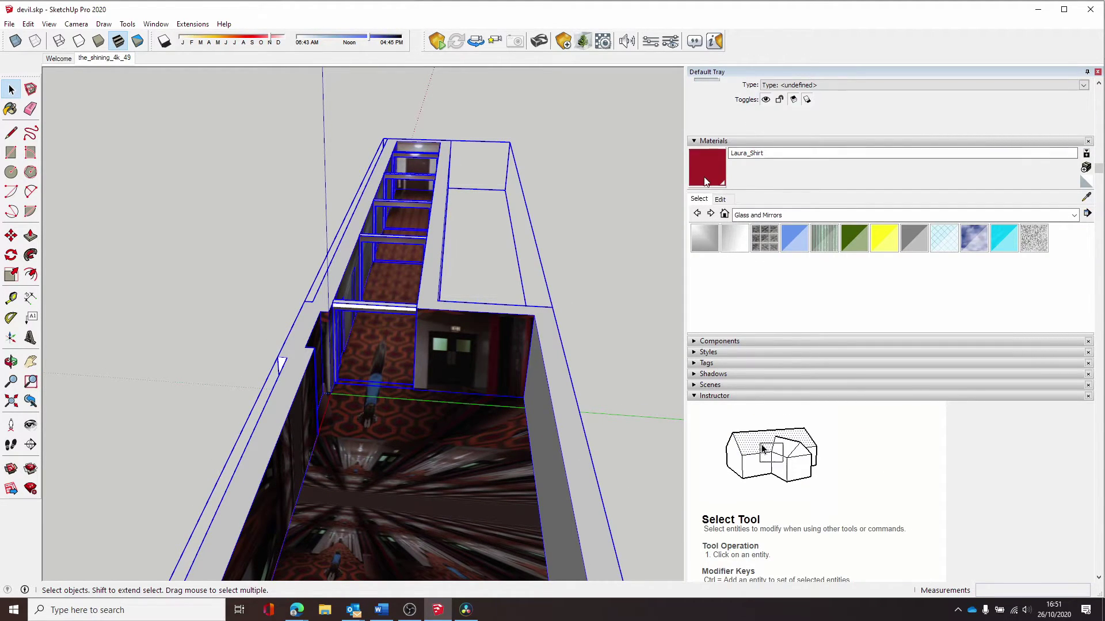
pyautogui.click(415, 460)
pyautogui.hotkey('ctrl', 'z')
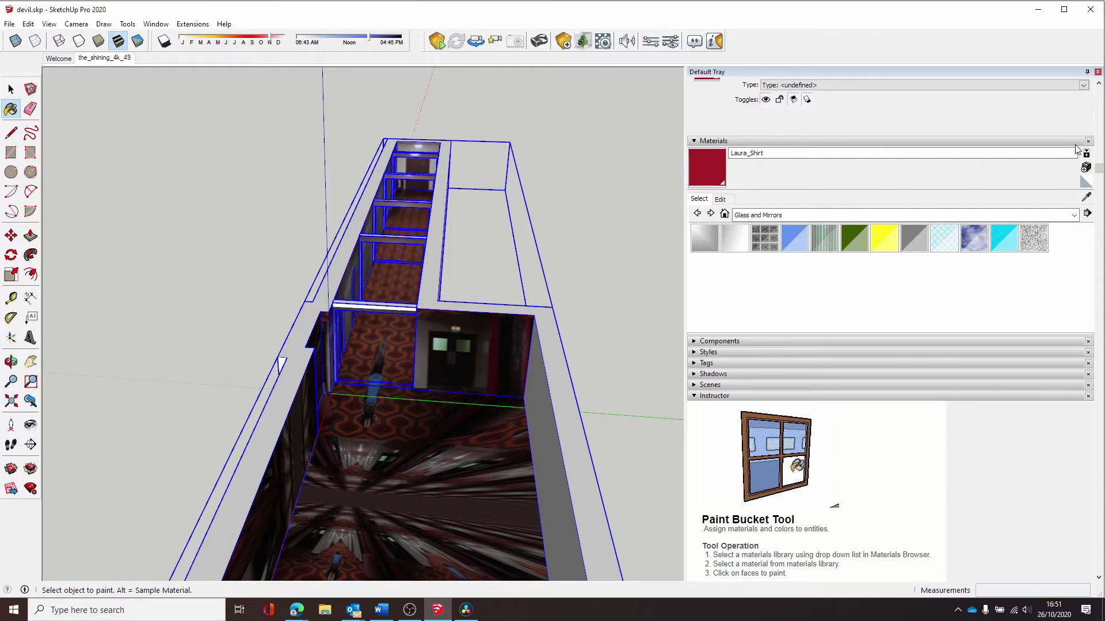
pyautogui.keyDown('alt'); pyautogui.click(396, 305); pyautogui.keyUp('alt')
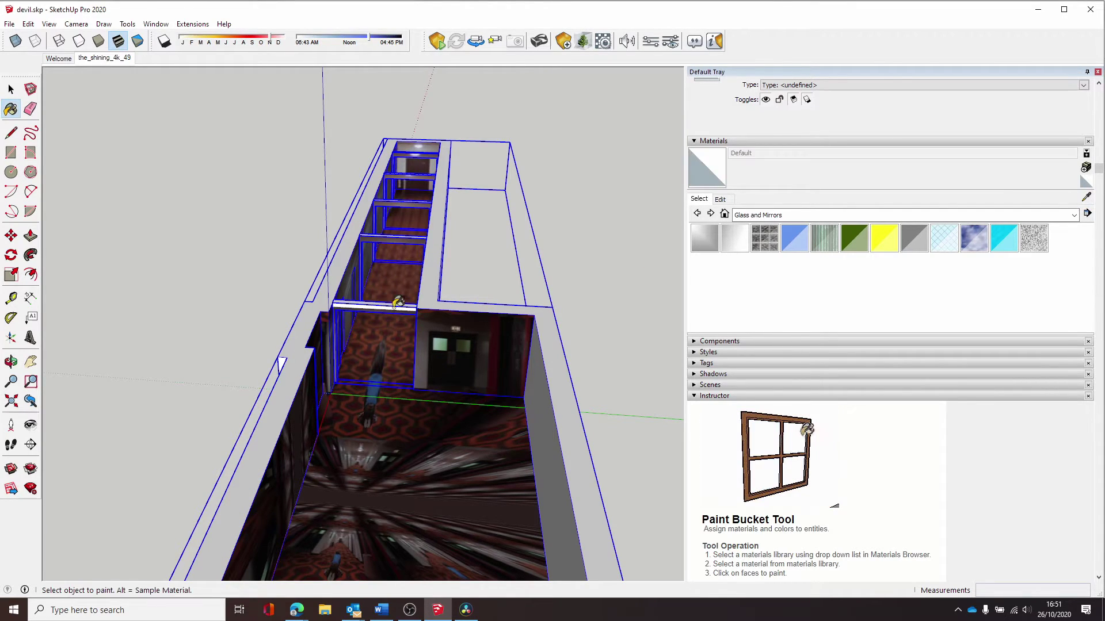
# Open the corridor group and repaint all its connected floor and wall geometry with the Default material
pyautogui.press('space')
pyautogui.doubleClick(385, 358)
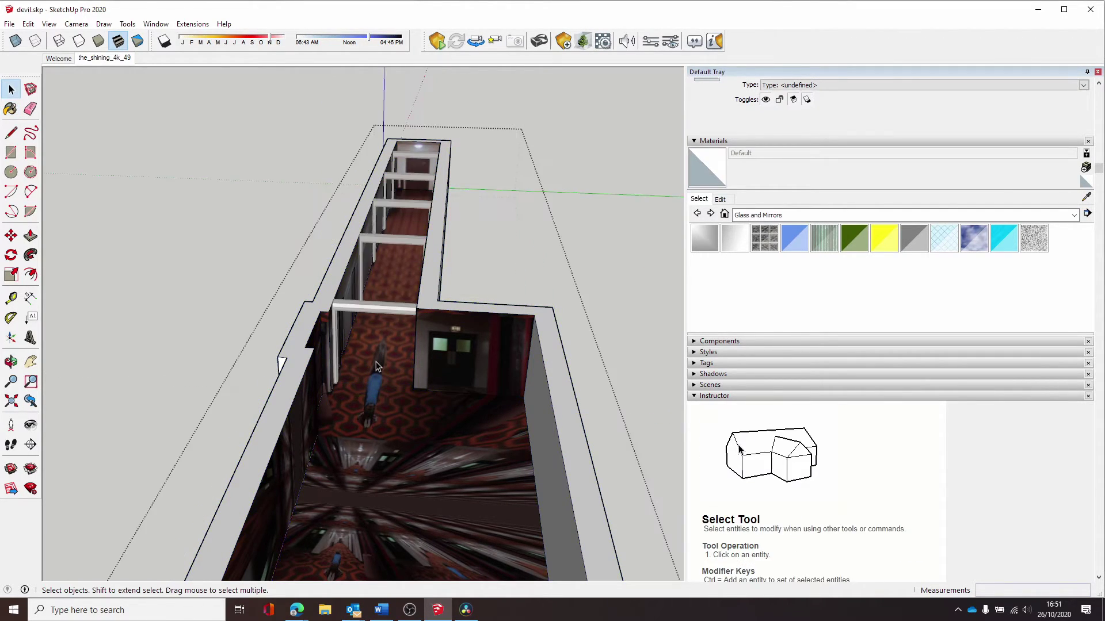
pyautogui.tripleClick(384, 359)
pyautogui.click(706, 167)
pyautogui.click(396, 415)
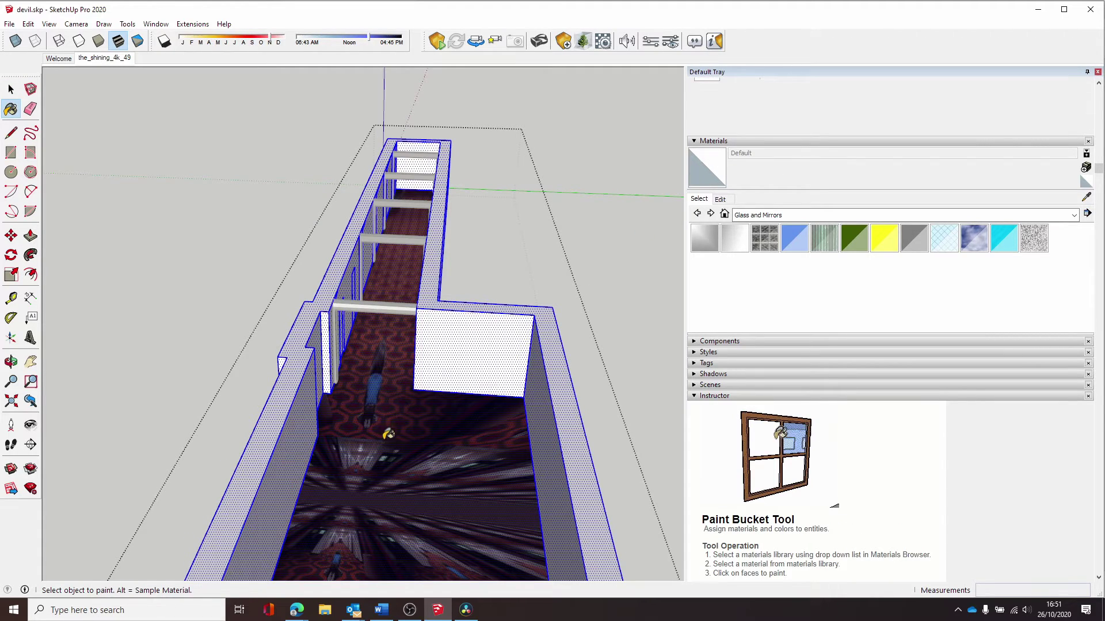
pyautogui.click(386, 395)
pyautogui.press('space')
pyautogui.click(454, 251)
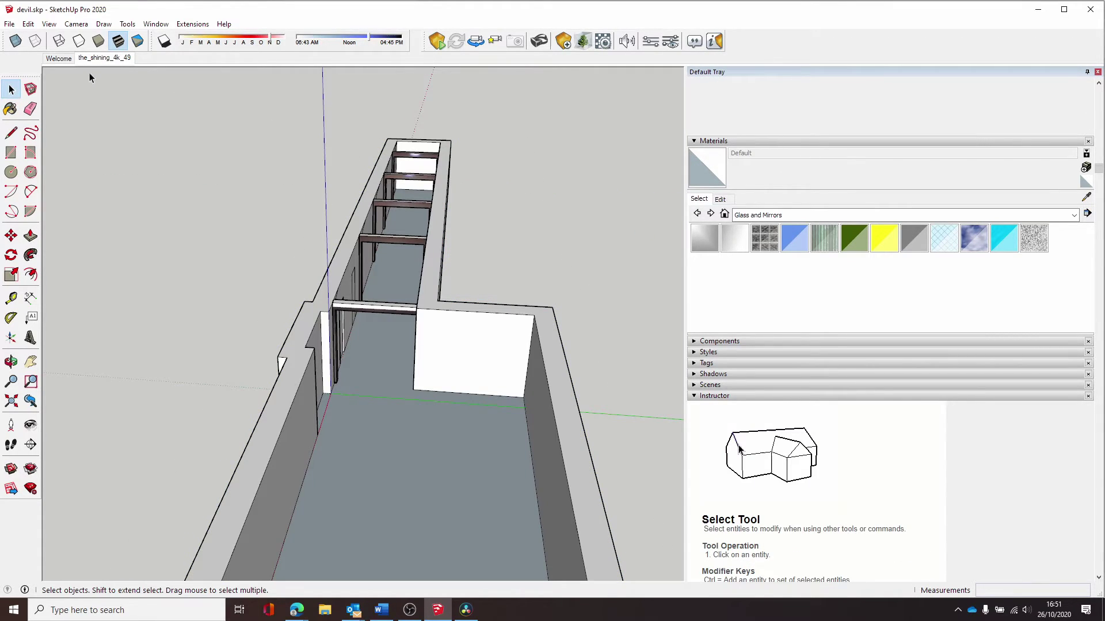
# Return to the the_shining_4k_49 scene and reproject the photo's textures onto the cleared model with existing materials overwritten
pyautogui.click(94, 58)
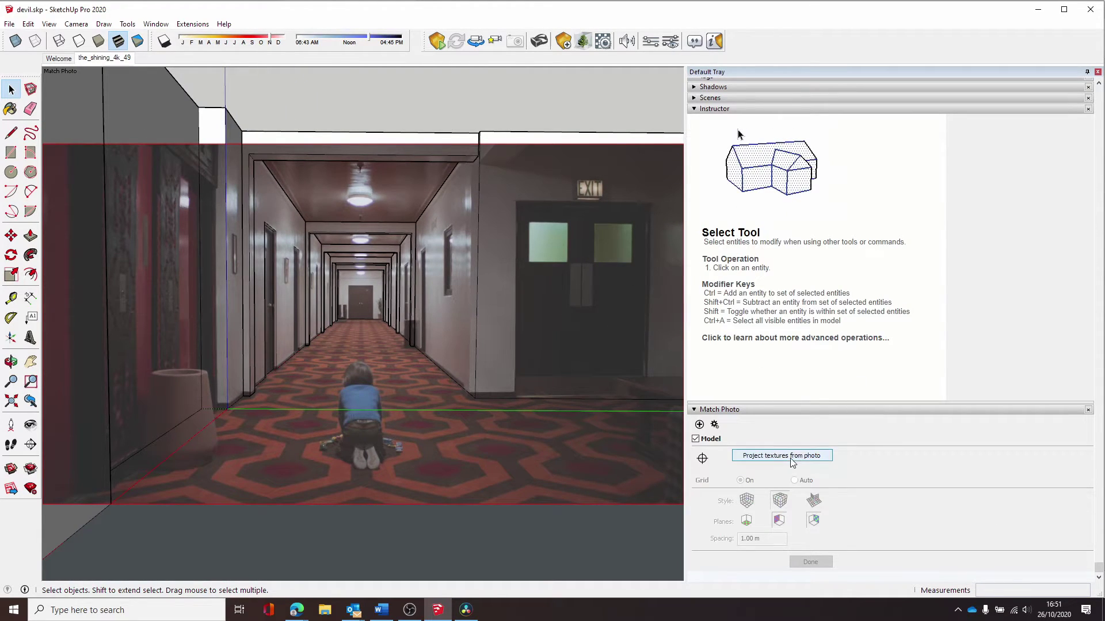
pyautogui.click(791, 458)
pyautogui.click(506, 332)
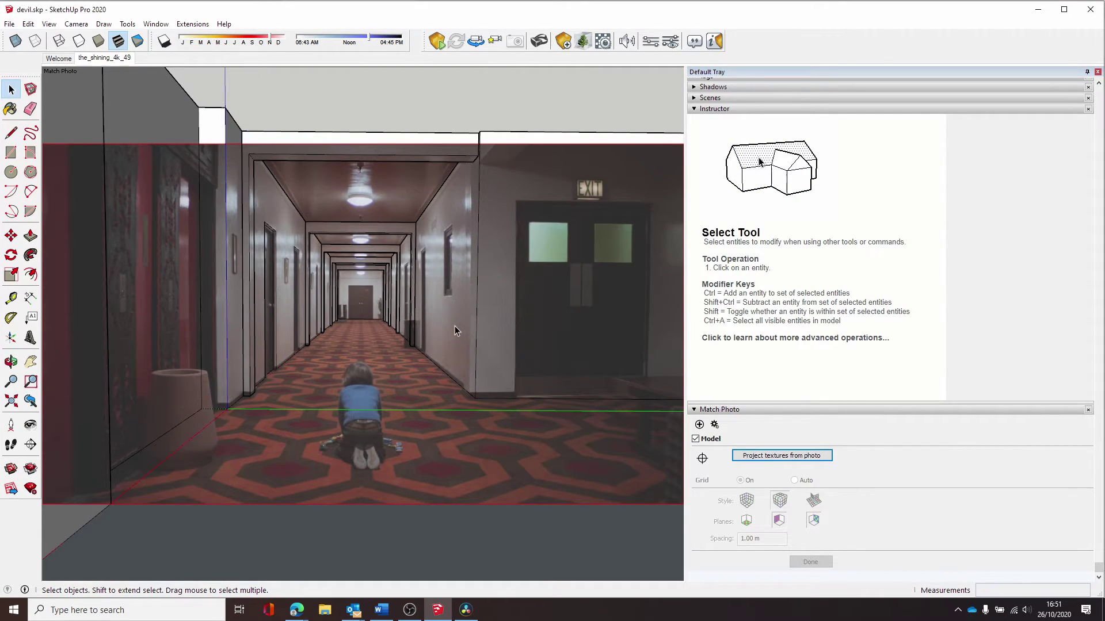
# Examine the projected textures on the floor, walls, doors and beams along the corridor from above
pyautogui.moveTo(435, 290); pyautogui.dragTo(365, 448, button='middle')
pyautogui.moveTo(540, 307); pyautogui.dragTo(289, 553, button='middle')
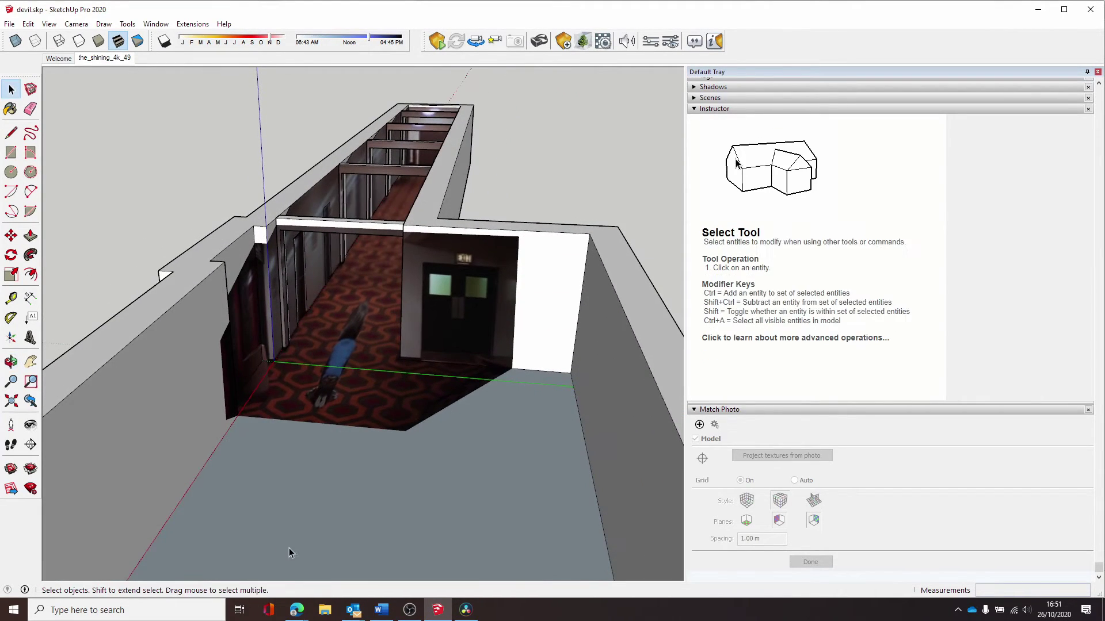
pyautogui.moveTo(442, 401); pyautogui.dragTo(226, 450, button='middle')
pyautogui.scroll(5, 322, 274)
pyautogui.moveTo(323, 272); pyautogui.dragTo(138, 291, button='middle')
pyautogui.moveTo(183, 336); pyautogui.dragTo(357, 591, button='middle')
pyautogui.scroll(-2, 227, 344)
pyautogui.scroll(-2, 251, 543)
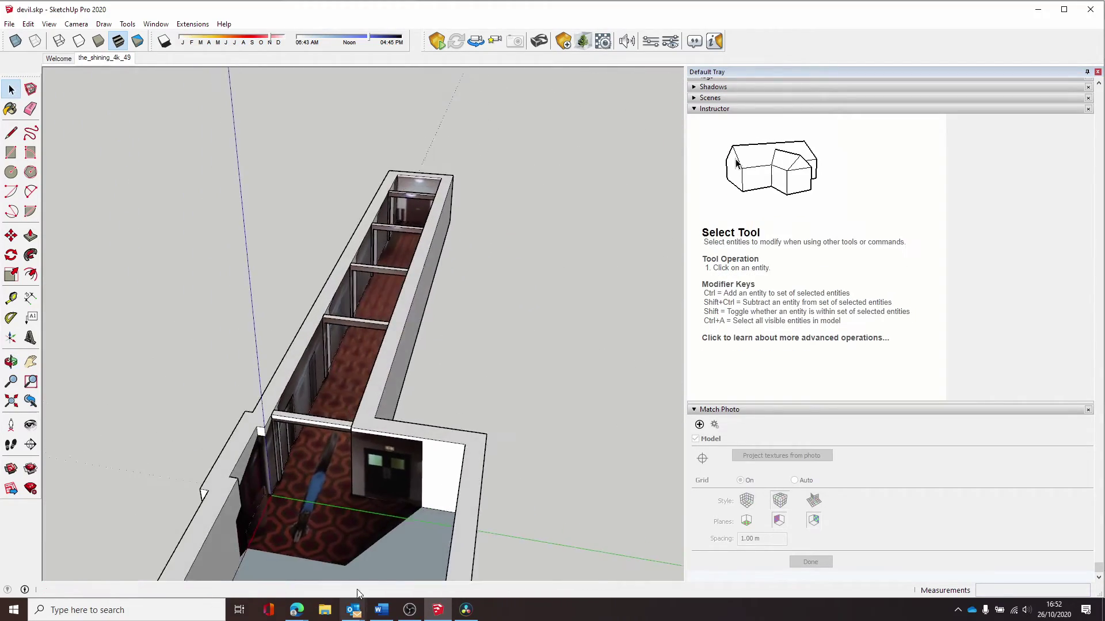
pyautogui.scroll(6, 392, 538)
# Open the corridor group and check how the floor is divided by selecting its textured and untextured parts
pyautogui.click(406, 530)
pyautogui.moveTo(351, 481); pyautogui.dragTo(619, 438, button='middle')
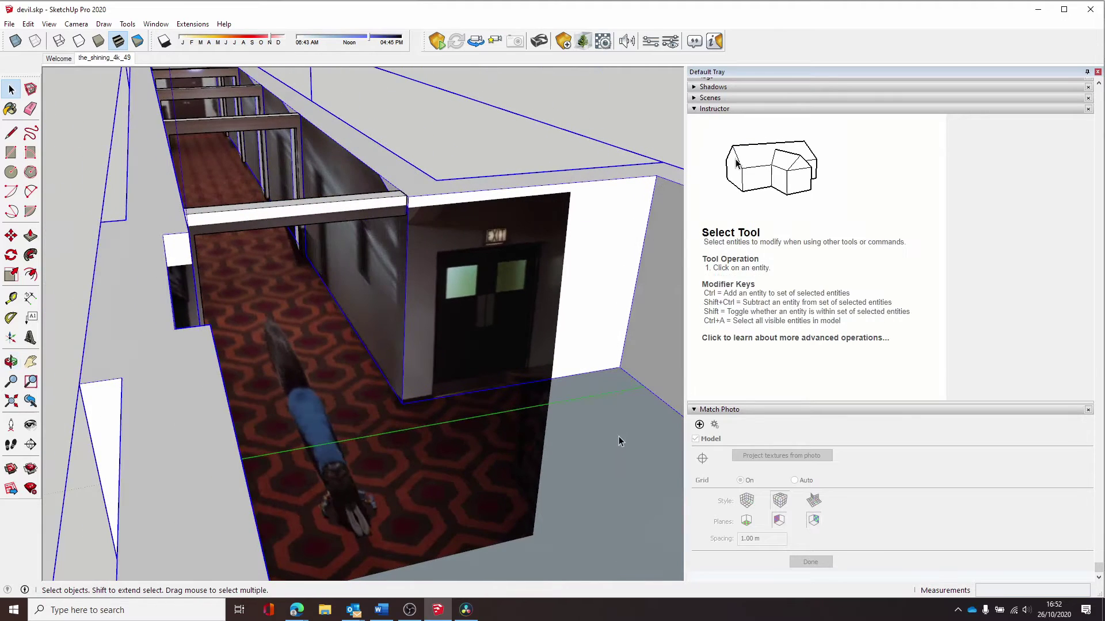
pyautogui.click(619, 437)
pyautogui.click(605, 414)
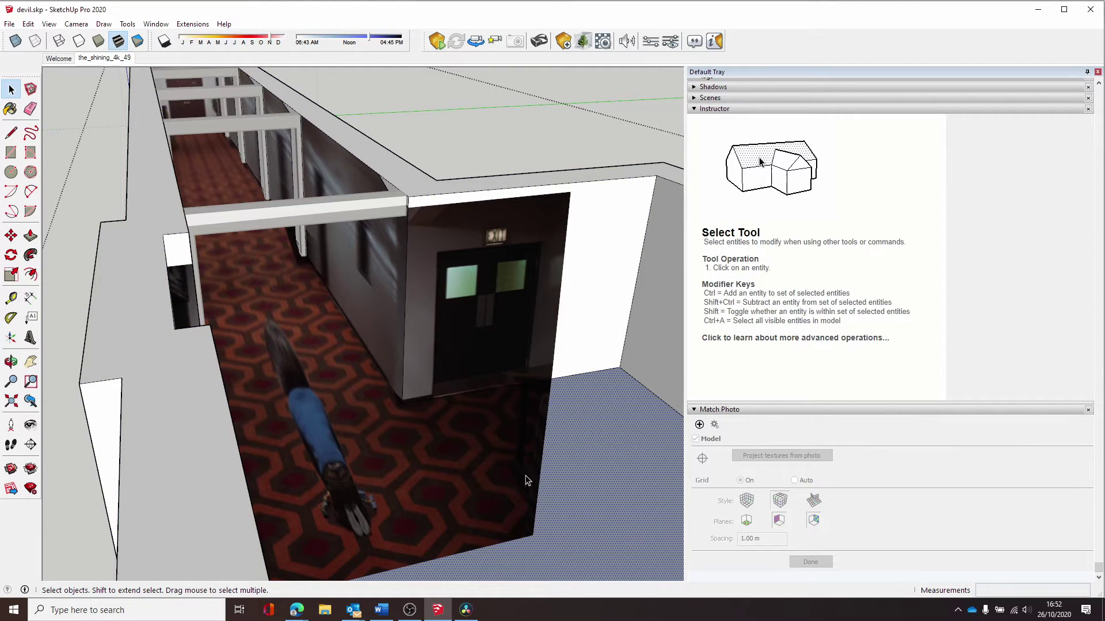
pyautogui.click(490, 458)
pyautogui.click(560, 440)
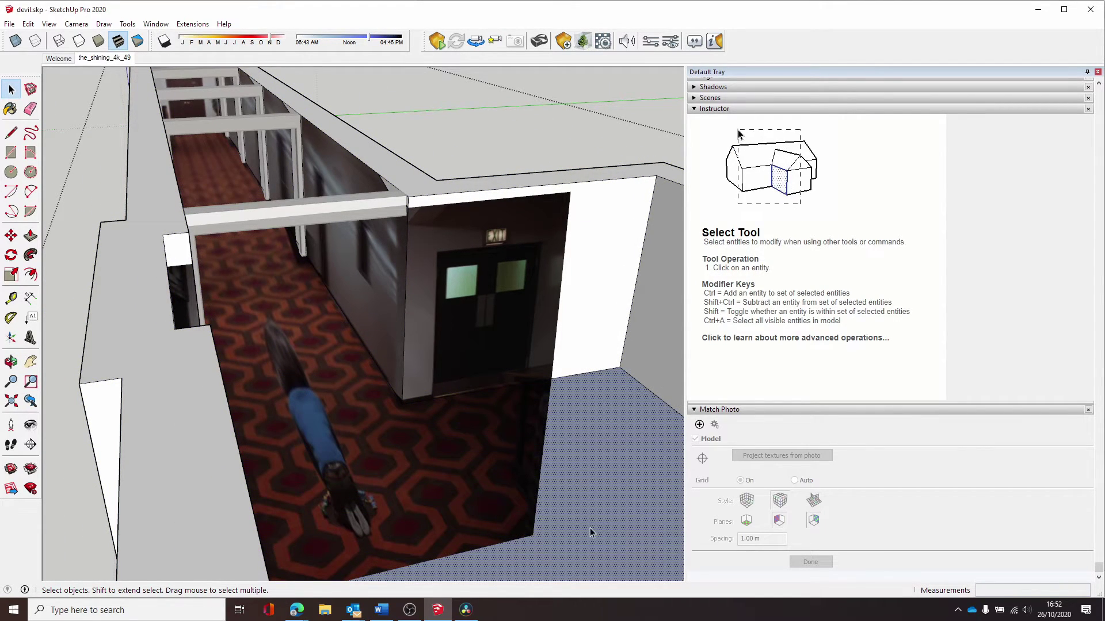
pyautogui.moveTo(557, 532); pyautogui.dragTo(464, 297, button='middle')
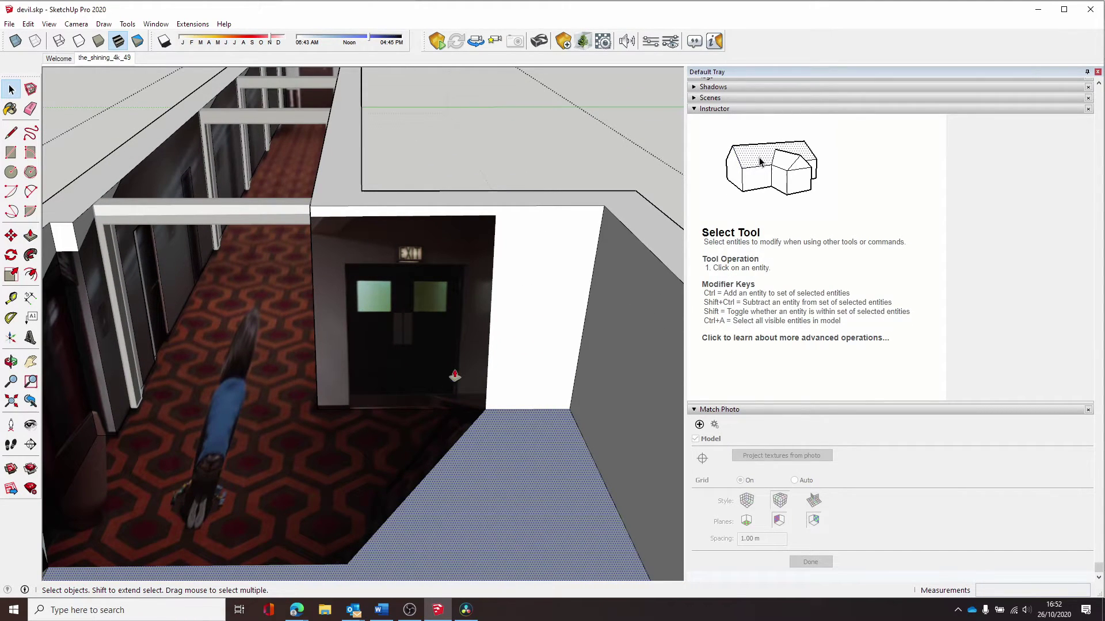
# Push/pull the untextured part of the wall around the double doors out into the room
pyautogui.press('p')
pyautogui.press('space')
pyautogui.click(537, 253)
pyautogui.press('p')
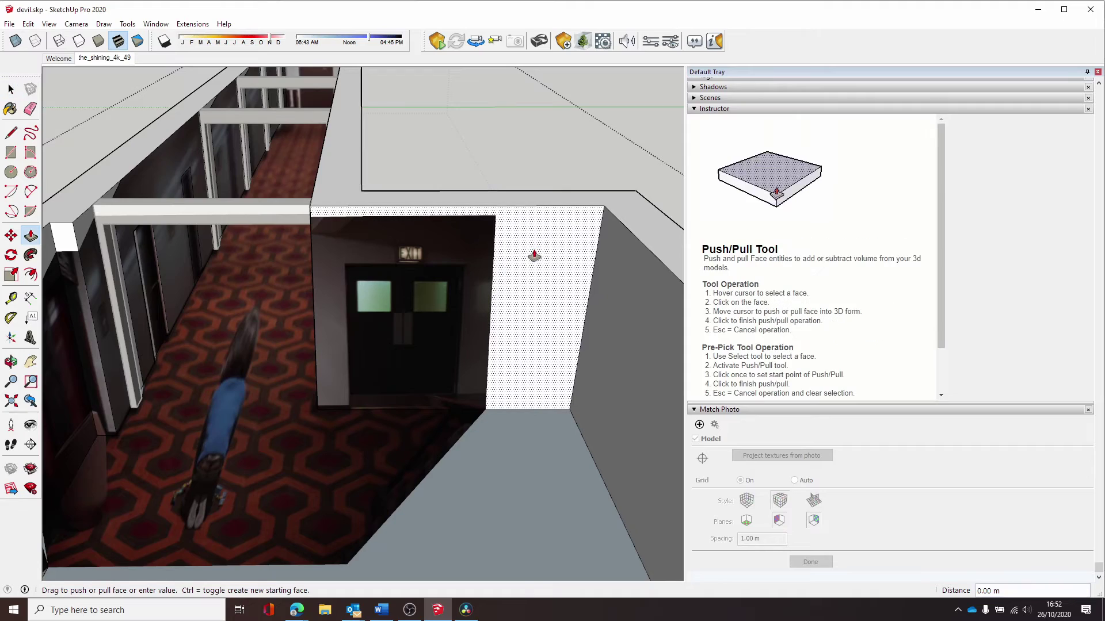
pyautogui.moveTo(547, 246); pyautogui.dragTo(548, 345)
pyautogui.moveTo(548, 345); pyautogui.dragTo(190, 345, button='middle')
pyautogui.press('space')
pyautogui.press('p')
pyautogui.click(505, 444)
# Inspect the split faces around the corridor entrance and cancel the push/pull in progress
pyautogui.scroll(3, 229, 237)
pyautogui.moveTo(273, 180); pyautogui.dragTo(103, 236, button='middle')
pyautogui.scroll(3, 290, 212)
pyautogui.moveTo(289, 212); pyautogui.dragTo(516, 294, button='middle')
pyautogui.click(154, 233)
pyautogui.press('Escape')
pyautogui.press('space')
# Undo the wall's push/pull and the texture projection, and open the corridor group for editing
pyautogui.scroll(-3, 510, 265)
pyautogui.moveTo(569, 471); pyautogui.dragTo(663, 226, button='middle')
pyautogui.scroll(2, 662, 226)
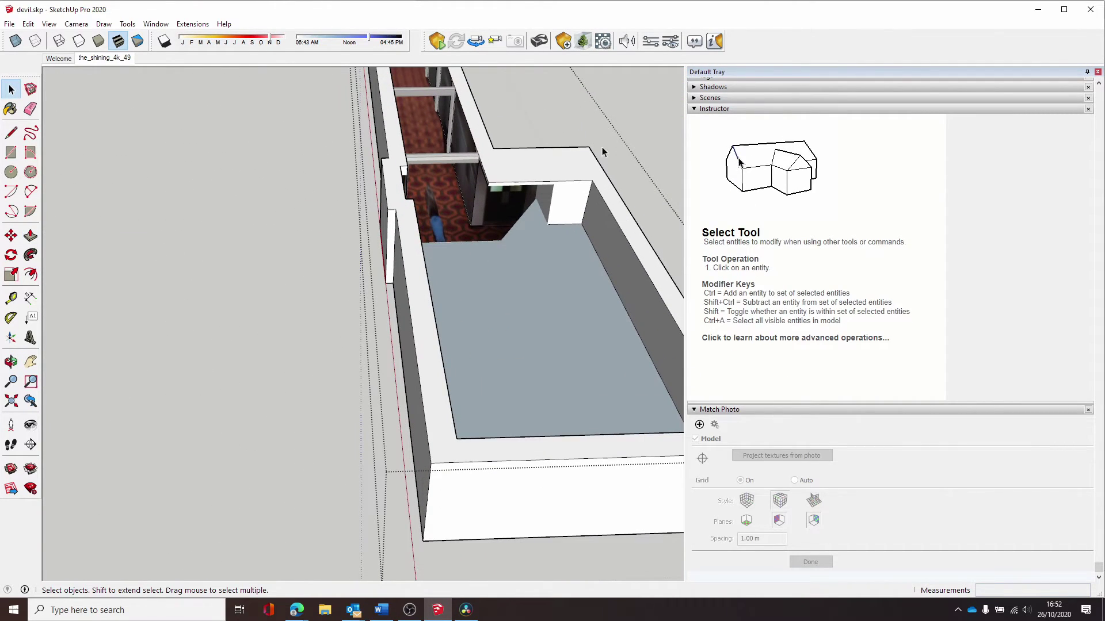
pyautogui.scroll(3, 625, 135)
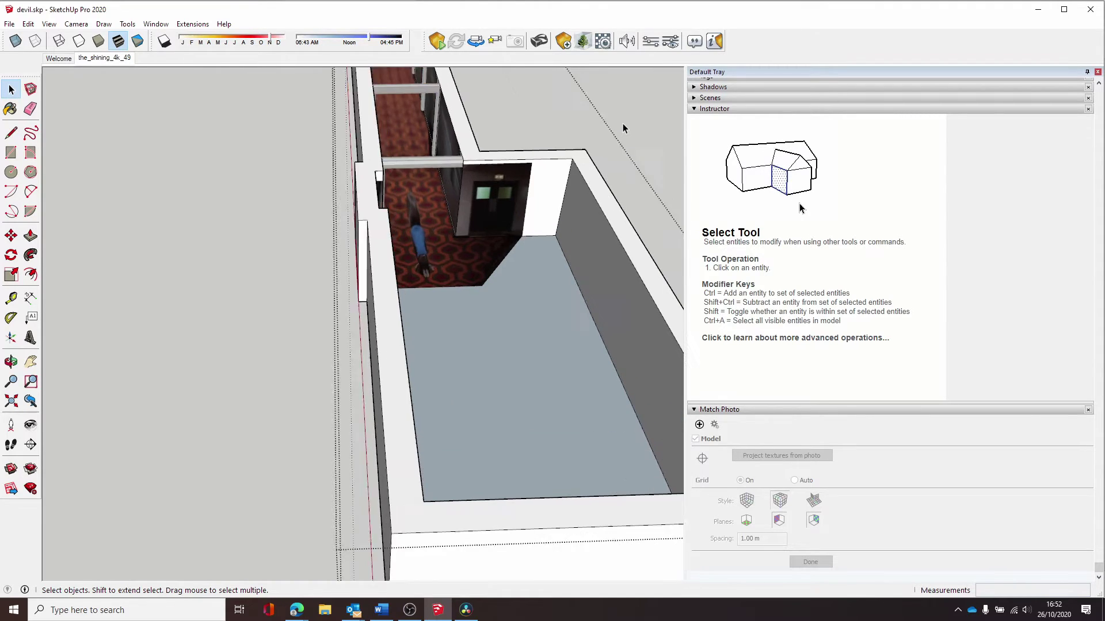
pyautogui.doubleClick(534, 242)
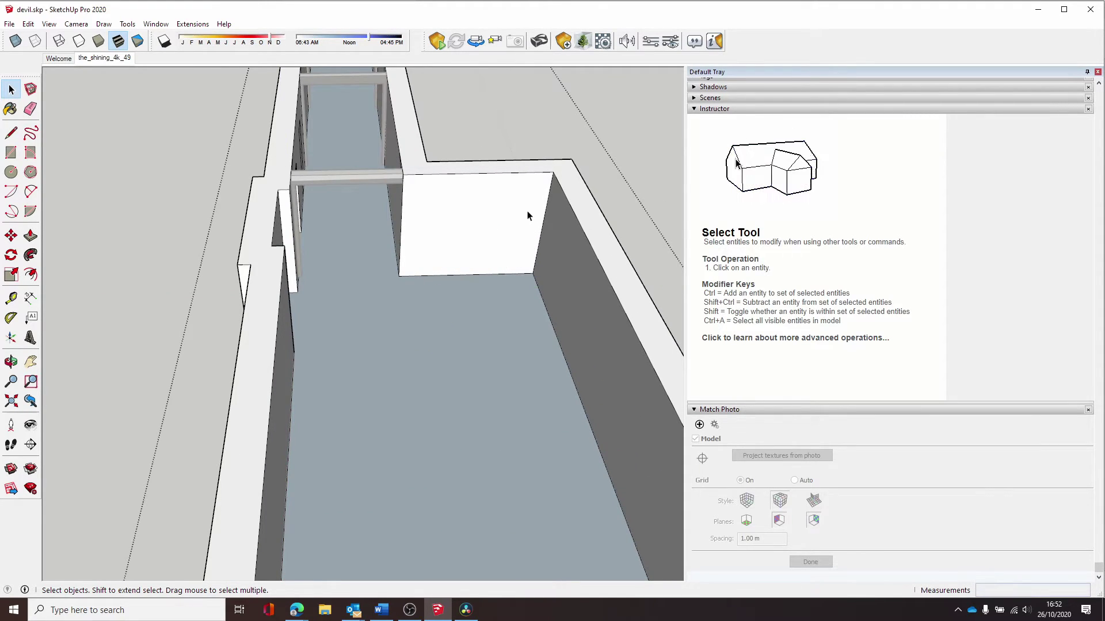
# Return to the matched photo view and project the photo's textures onto the corridor, overwriting existing materials without trimming partially visible faces
pyautogui.moveTo(527, 211); pyautogui.dragTo(501, 211, button='middle')
pyautogui.moveTo(143, 84); pyautogui.dragTo(275, 126, button='middle')
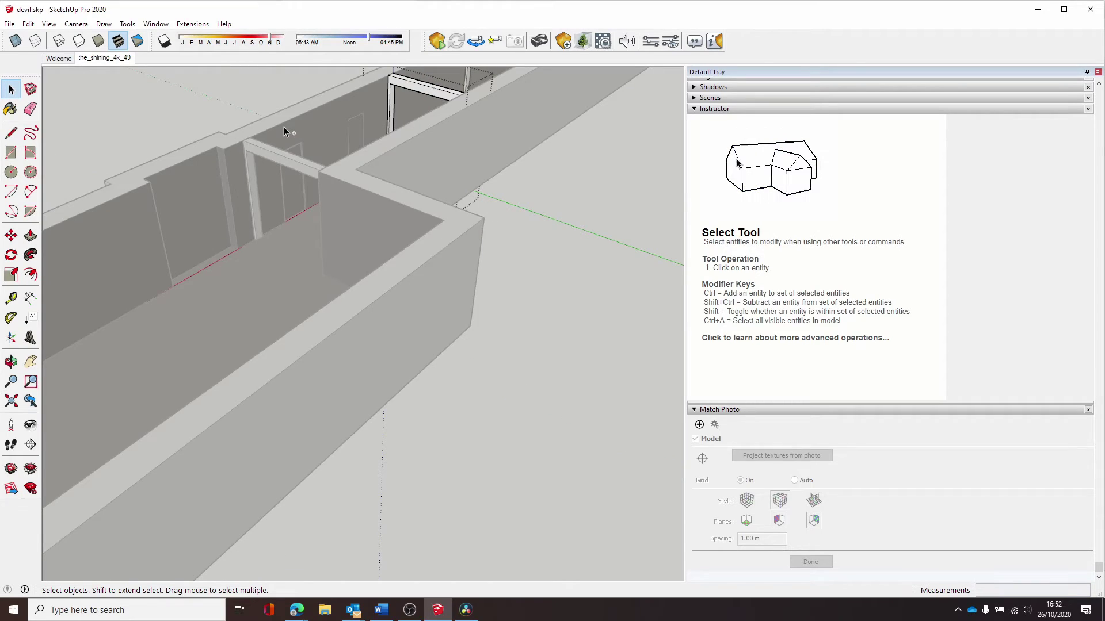
pyautogui.moveTo(378, 178); pyautogui.dragTo(549, 157, button='middle')
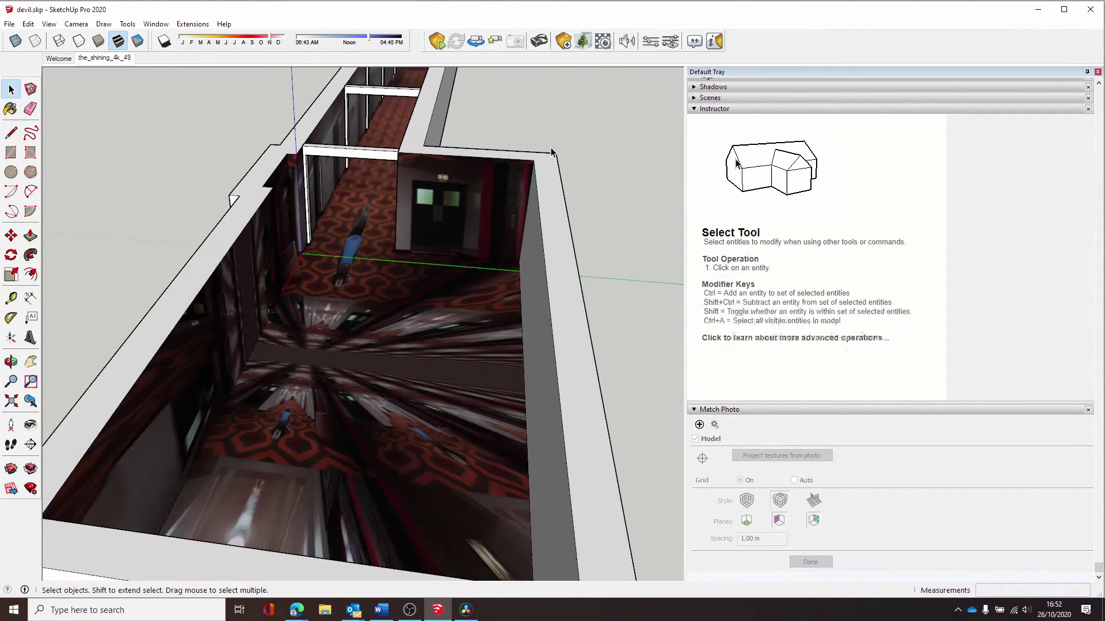
pyautogui.scroll(-2, 550, 156)
pyautogui.click(120, 58)
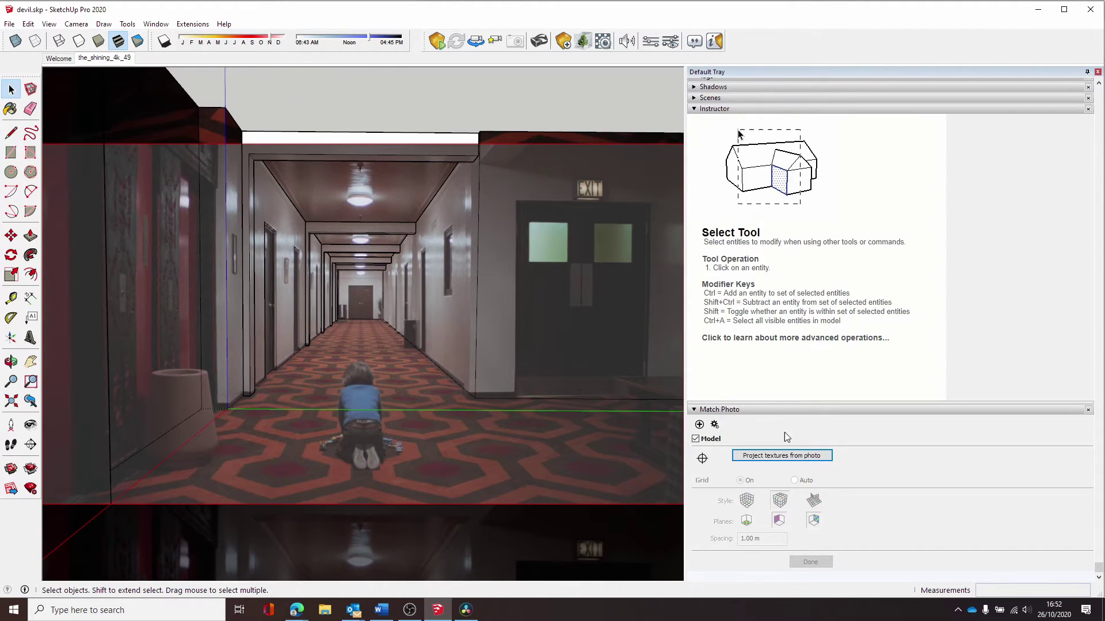
pyautogui.click(779, 459)
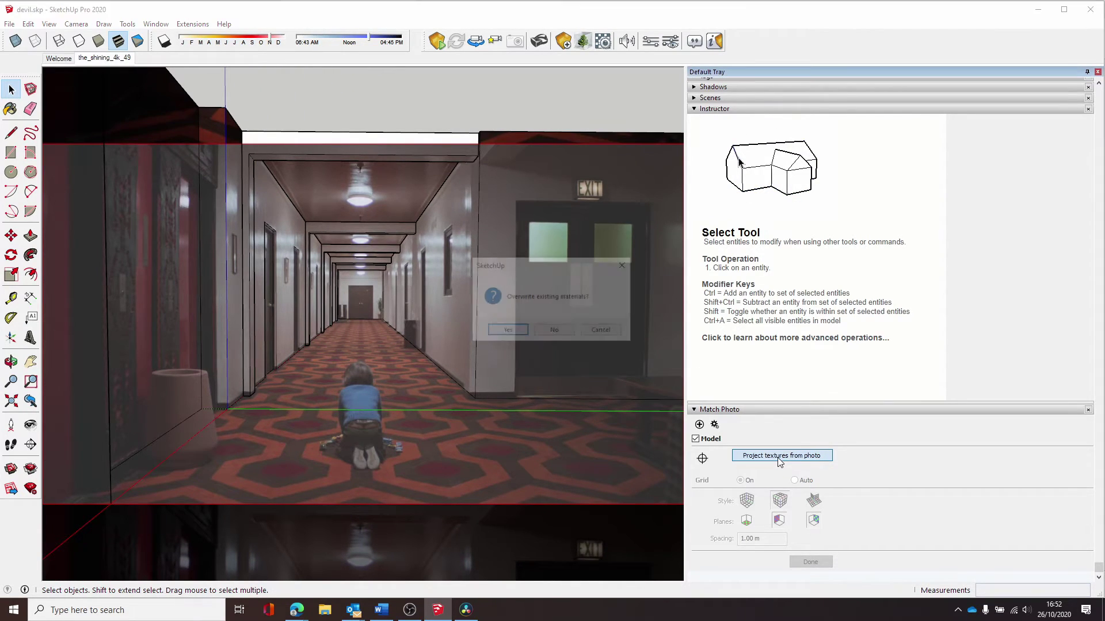
pyautogui.click(505, 332)
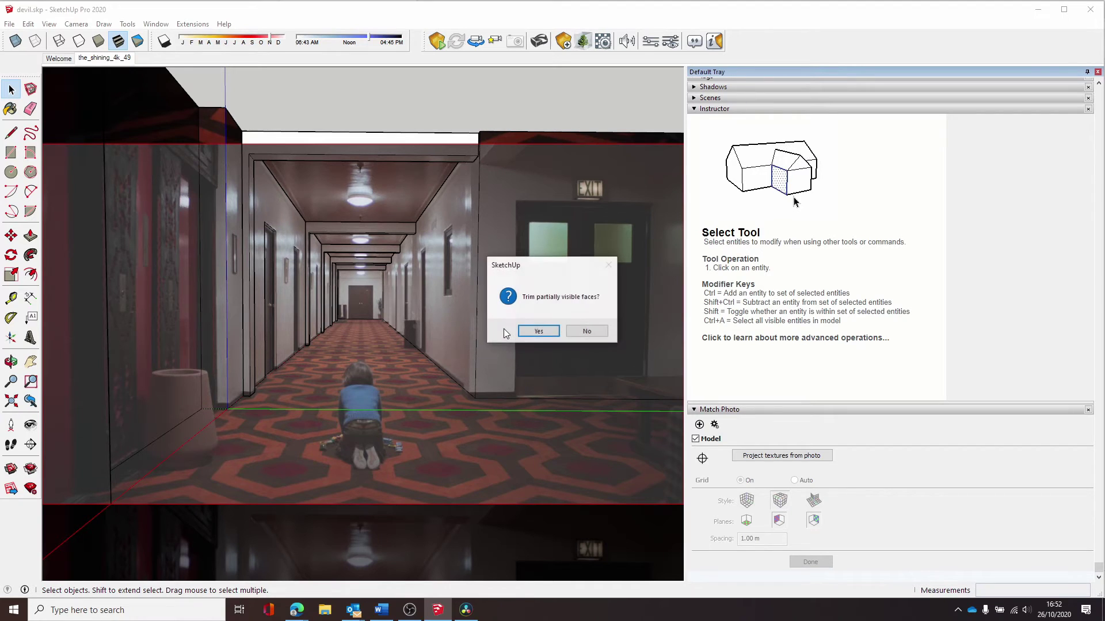
pyautogui.click(587, 332)
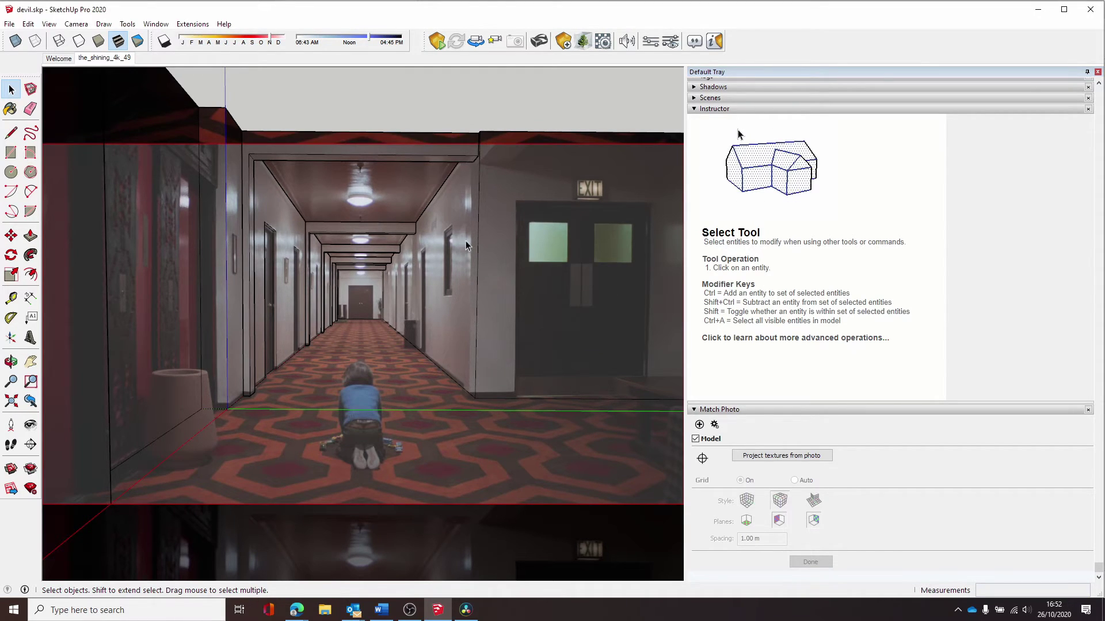
# Draw a rectangle around the double doors on the textured wall beside the corridor entrance, starting from the floor edge
pyautogui.moveTo(469, 246); pyautogui.dragTo(443, 240, button='middle')
pyautogui.scroll(3, 394, 273)
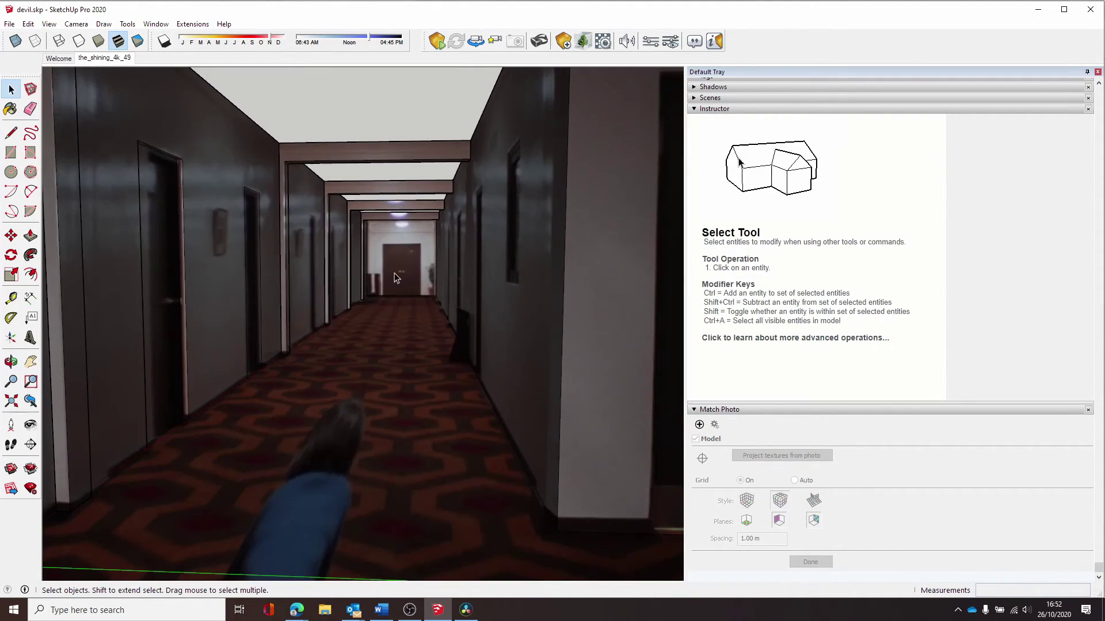
pyautogui.scroll(-2, 392, 275)
pyautogui.moveTo(392, 275)
pyautogui.mouseDown(button='middle')
pyautogui.moveTo(370, 263)
pyautogui.moveTo(392, 275)
pyautogui.mouseUp(button='middle')
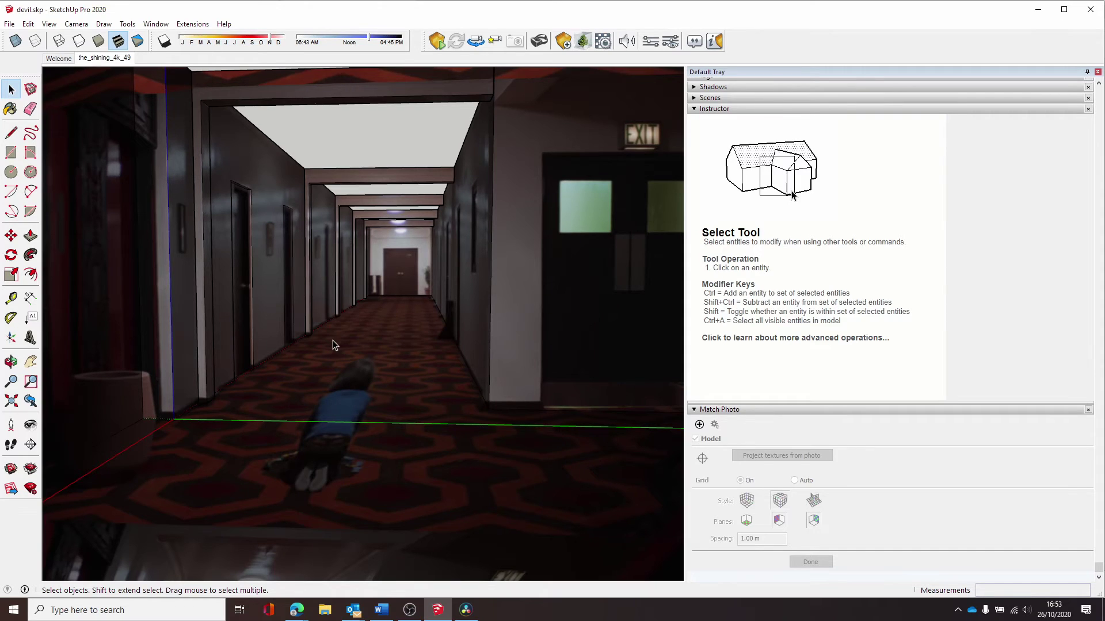
pyautogui.moveTo(293, 359); pyautogui.dragTo(305, 366, button='middle')
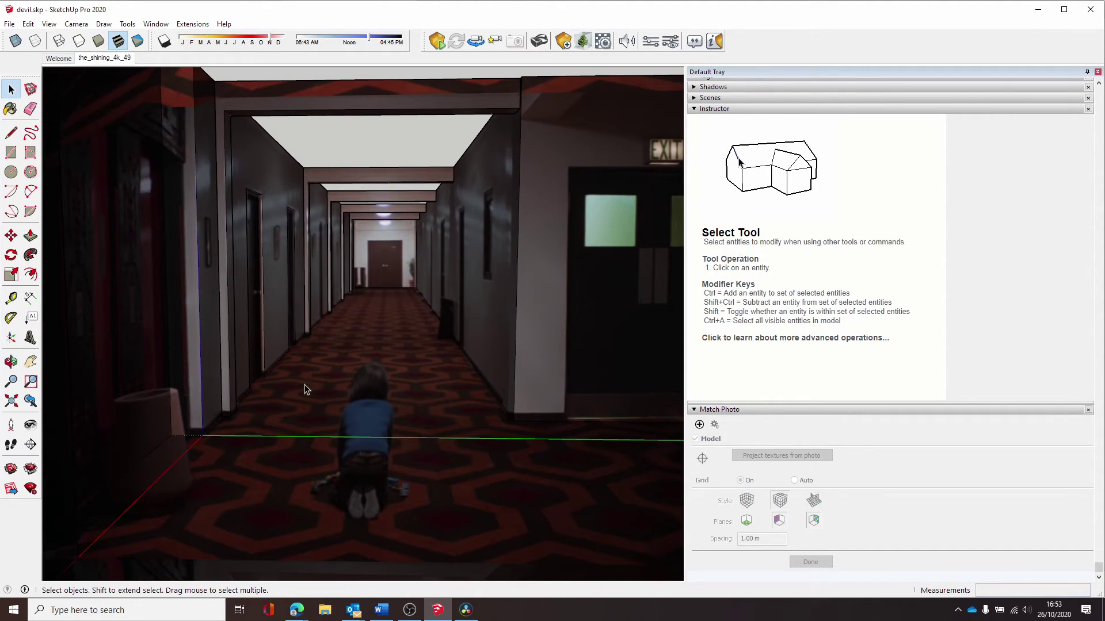
pyautogui.moveTo(428, 412); pyautogui.dragTo(419, 406, button='middle')
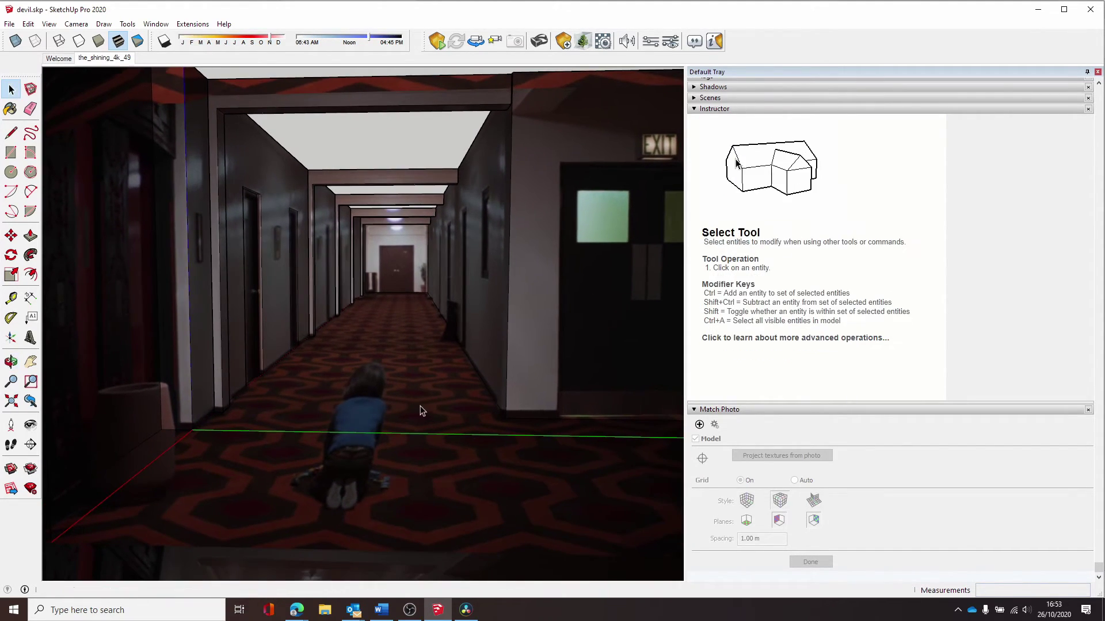
pyautogui.keyDown('shift'); pyautogui.moveTo(499, 392); pyautogui.dragTo(259, 397, button='middle'); pyautogui.keyUp('shift')
pyautogui.tripleClick(368, 360)
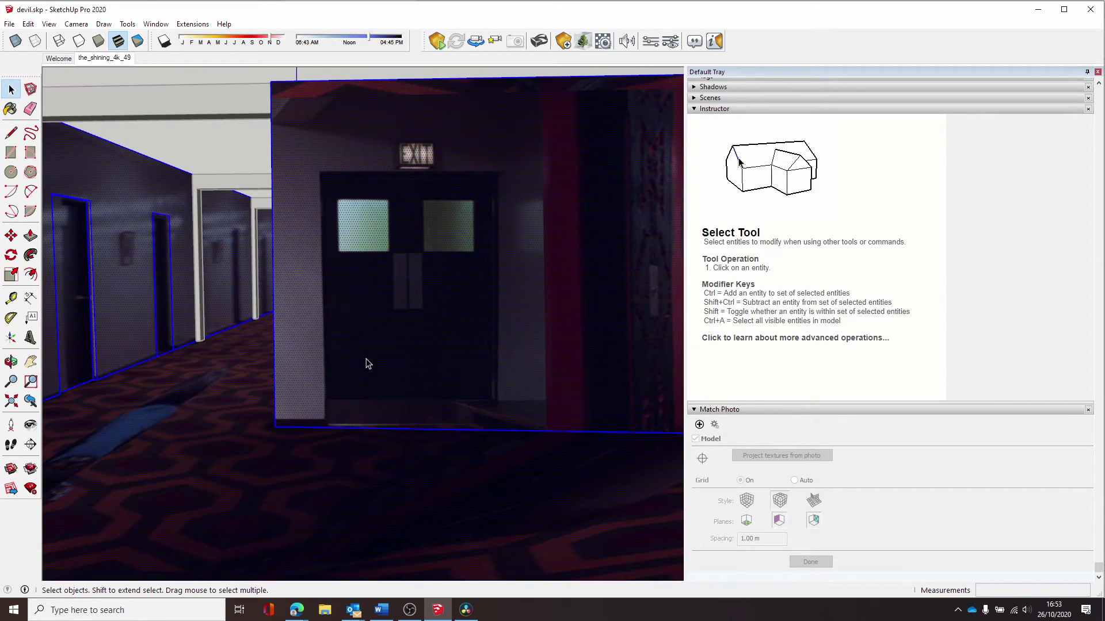
pyautogui.press('r')
pyautogui.click(328, 427)
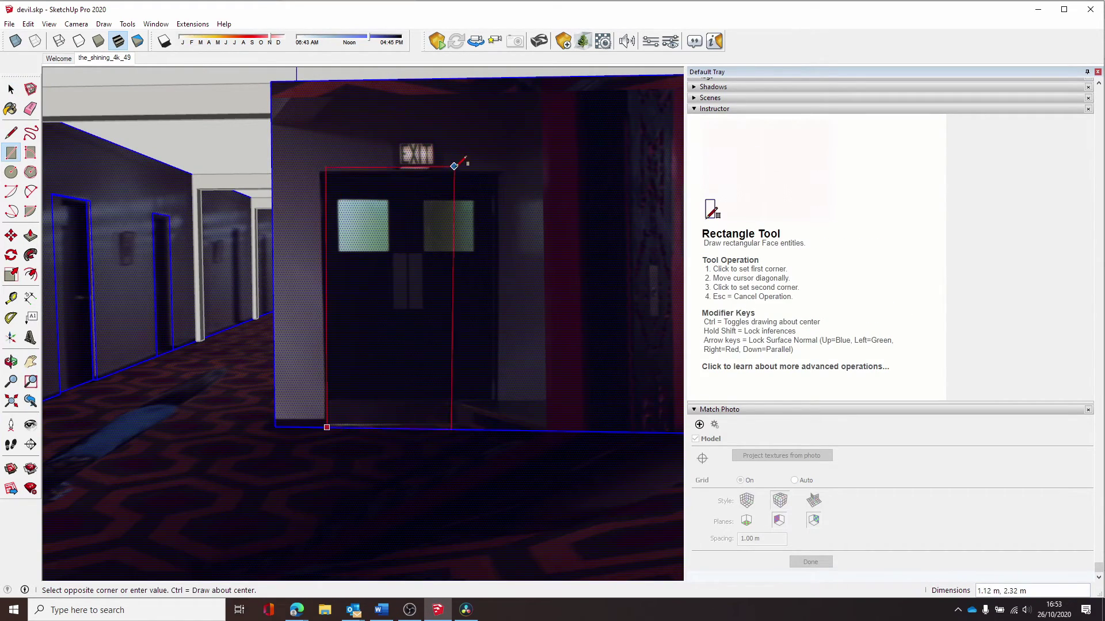
pyautogui.click(500, 171)
# Push/pull the double-door face about 0.07 m back into the wall and return to the matched photo view
pyautogui.moveTo(421, 266); pyautogui.dragTo(621, 313, button='middle')
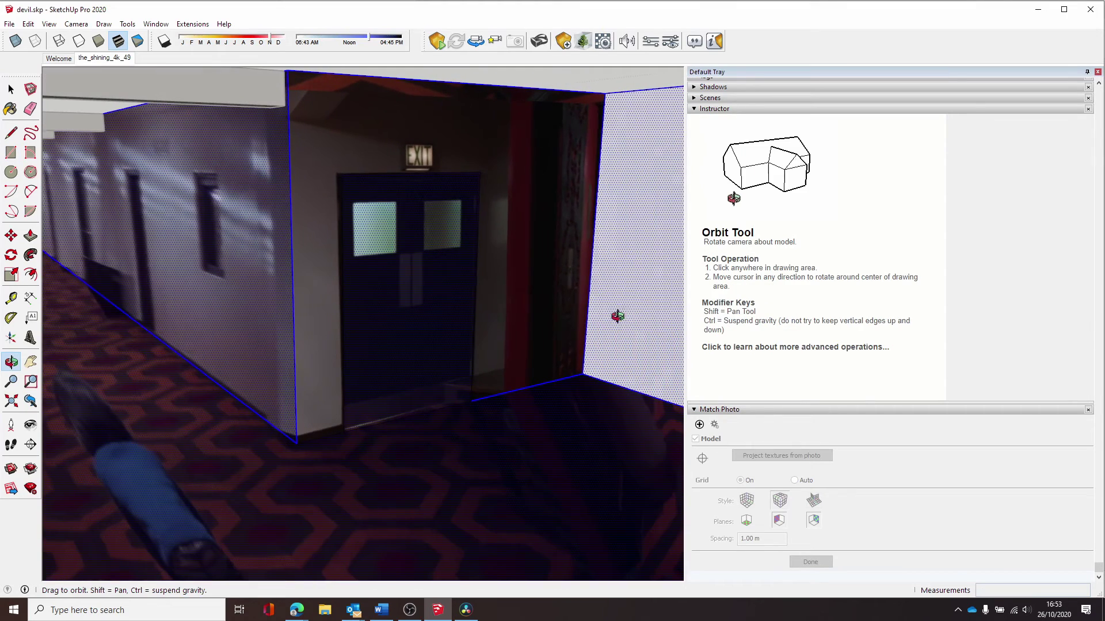
pyautogui.press('space')
pyautogui.press('p')
pyautogui.click(432, 272)
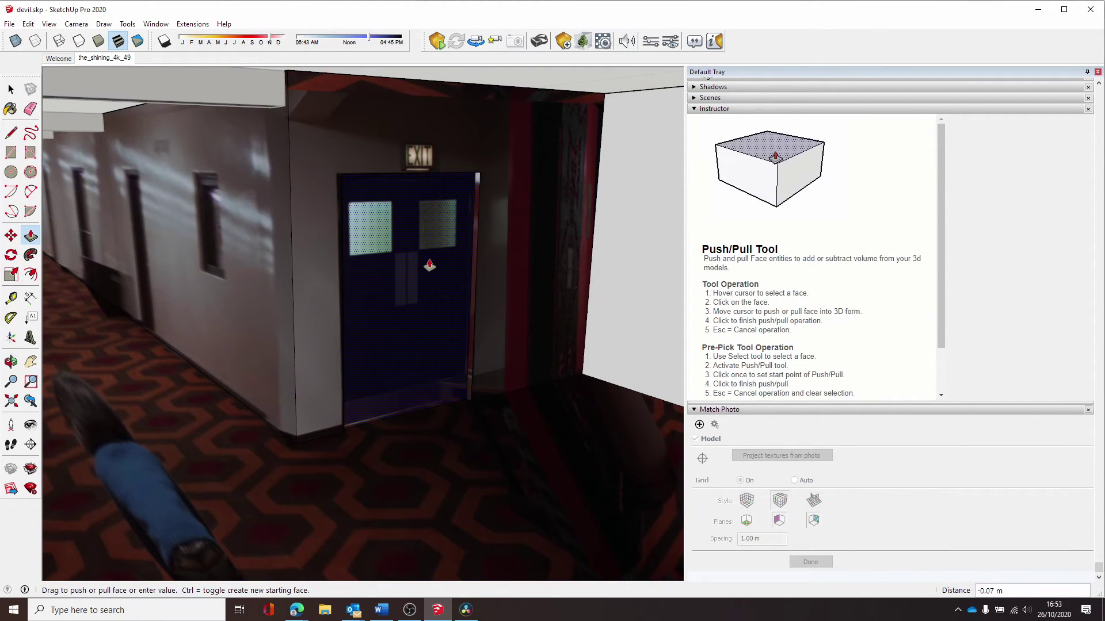
pyautogui.click(440, 275)
pyautogui.press('space')
pyautogui.moveTo(443, 276); pyautogui.dragTo(295, 351, button='middle')
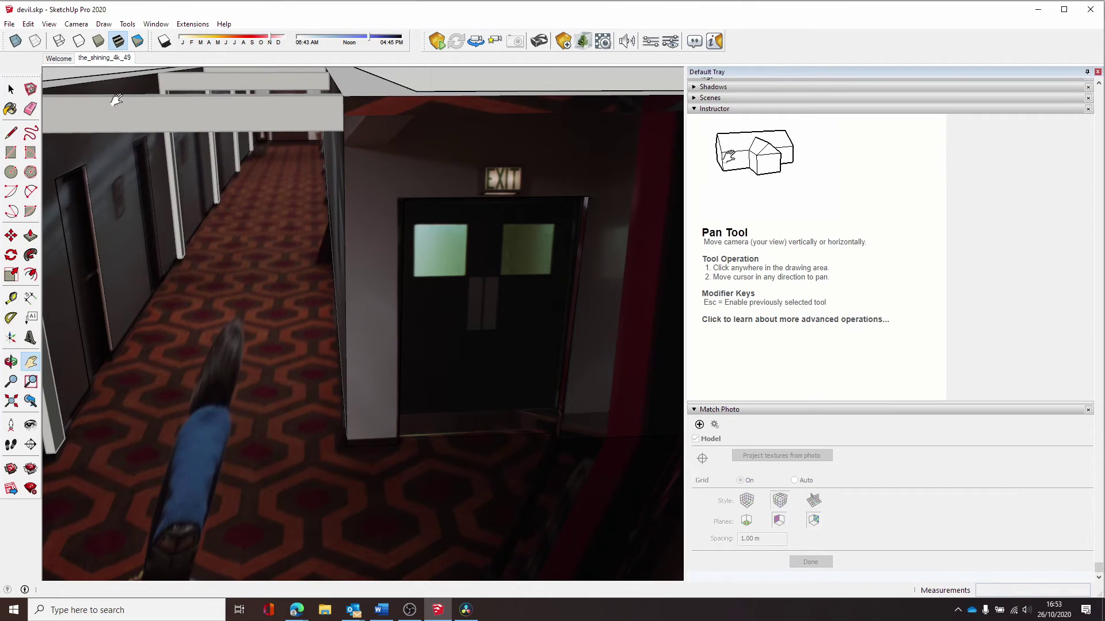
pyautogui.click(116, 59)
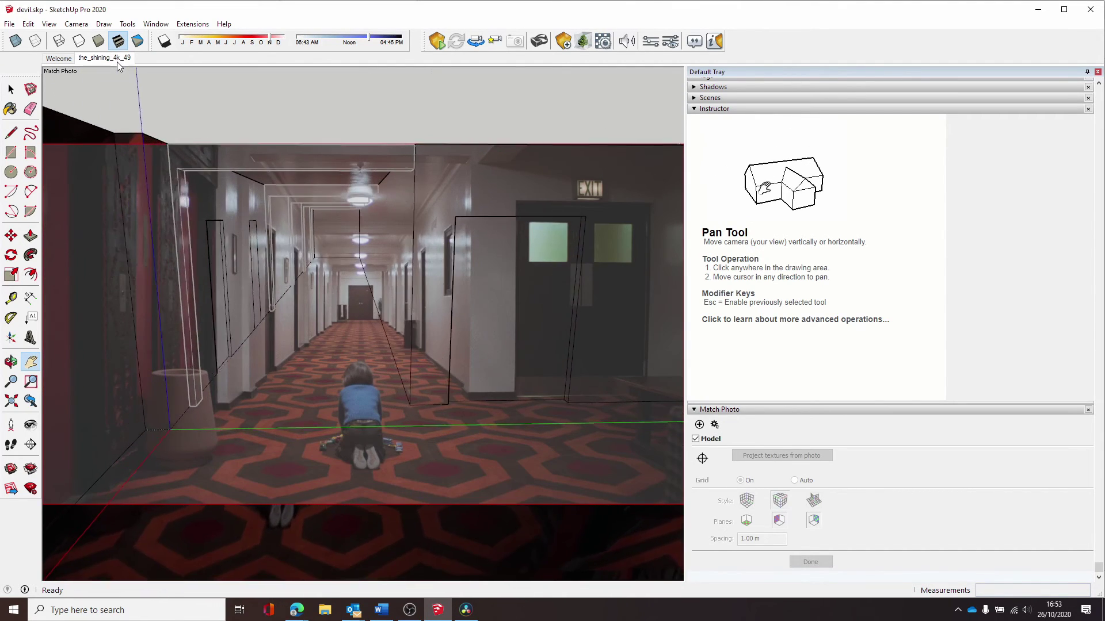